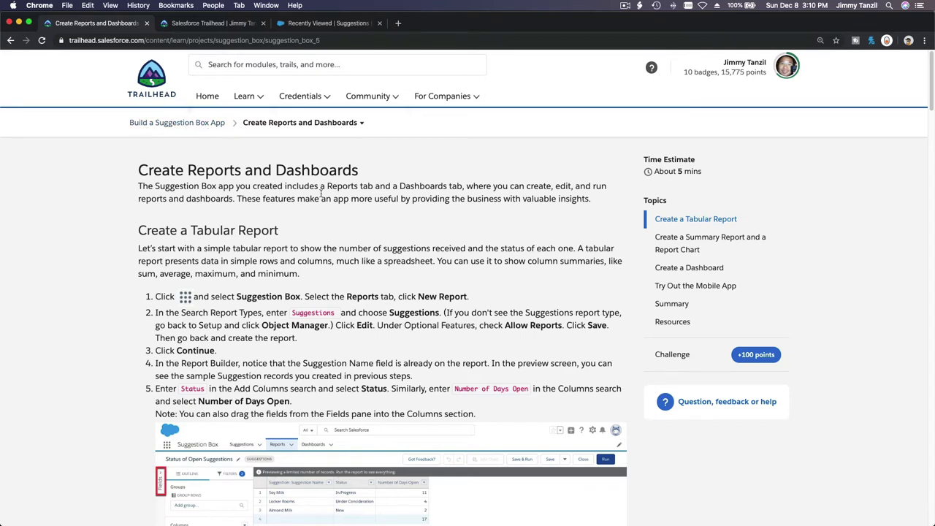
Step: Read through the Trailhead unit's sections on creating a tabular report, a summary report with chart, and a dashboard
double_click(232, 172)
triple_click(303, 172)
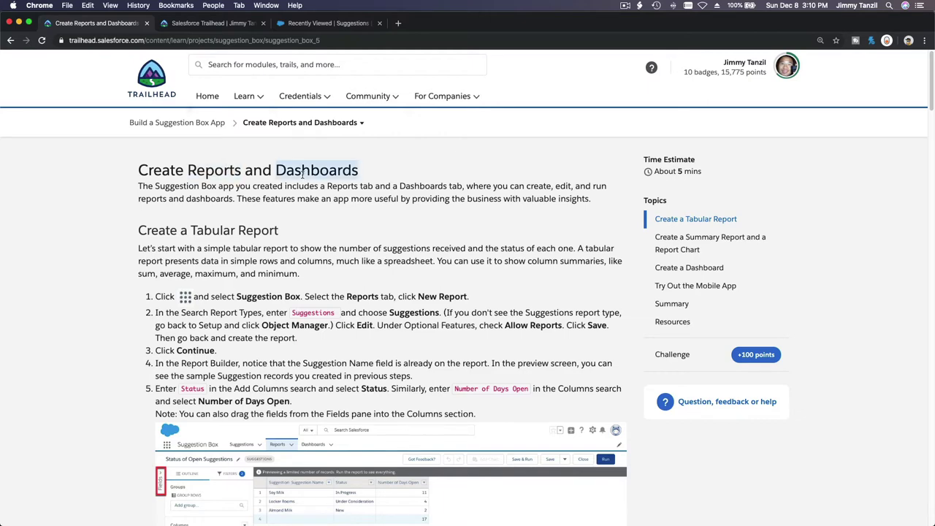
scroll(326, 226, down, 1)
scroll(326, 226, down, 1)
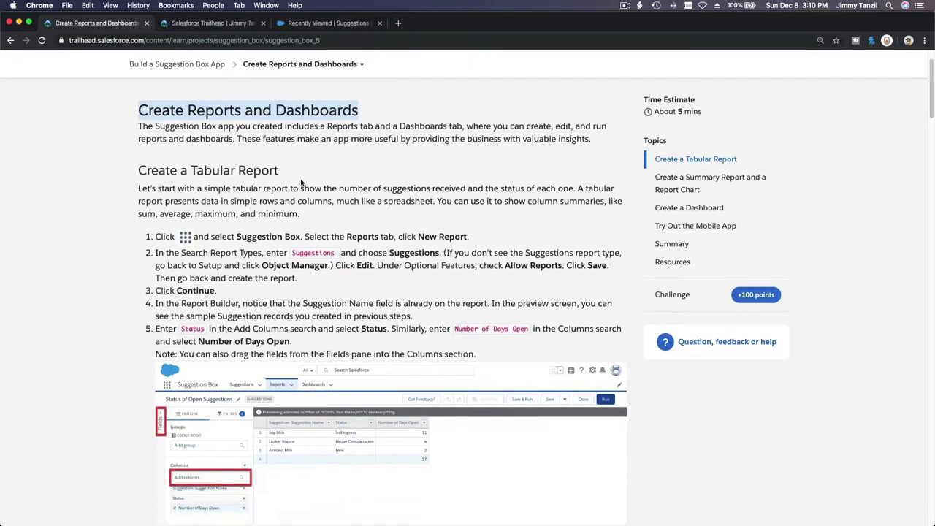
click(303, 182)
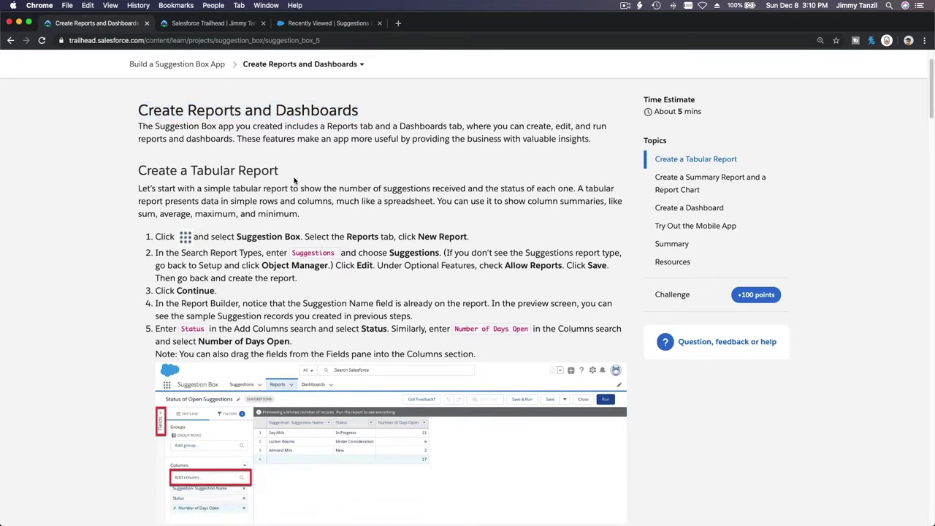
triple_click(216, 172)
scroll(294, 179, down, 2)
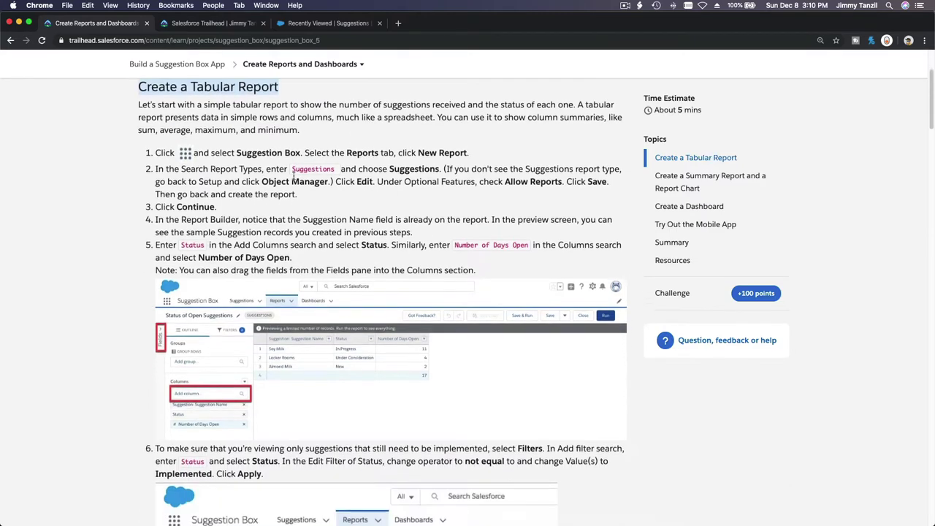
scroll(294, 179, down, 10)
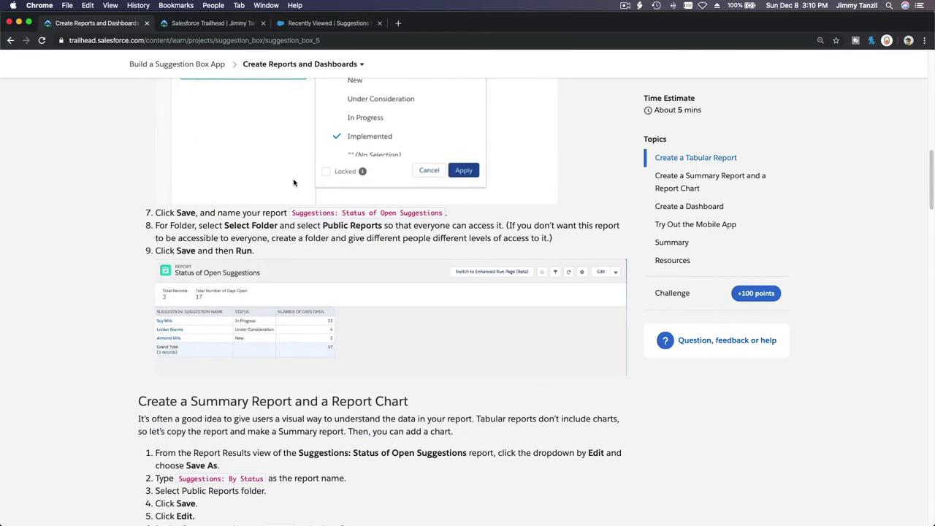
scroll(293, 183, down, 4)
triple_click(241, 199)
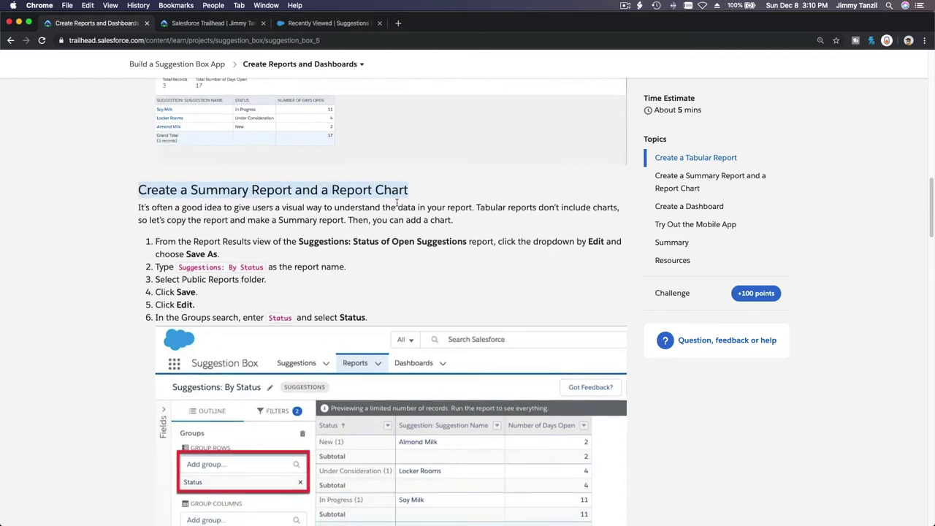
scroll(398, 206, down, 8)
scroll(398, 206, down, 5)
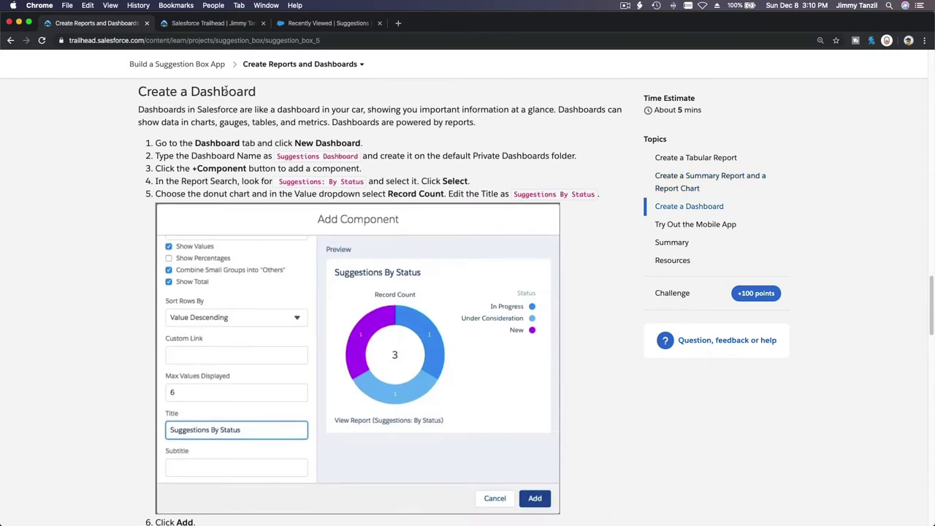
triple_click(225, 90)
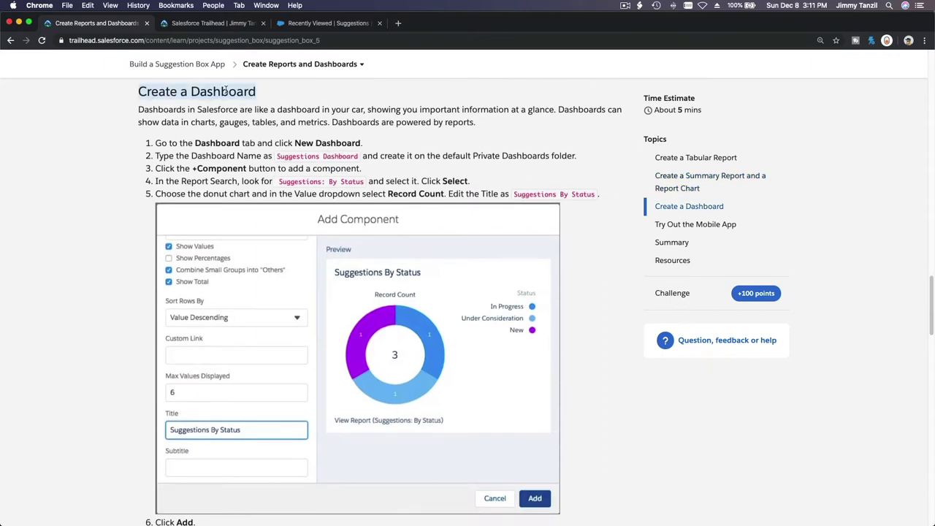
click(252, 119)
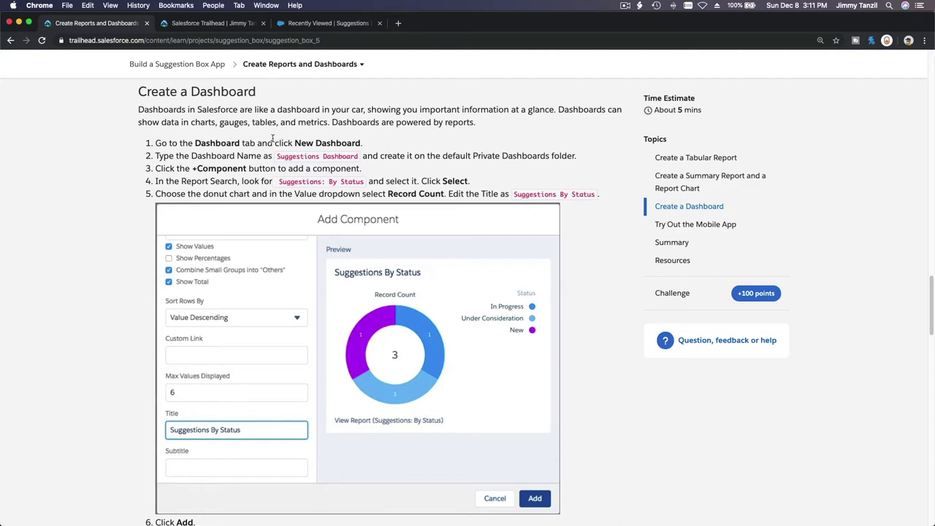
Step: Review the numbered instructions for the tabular report and the summary report again, ending back at the unit's beginning
scroll(273, 139, up, 10)
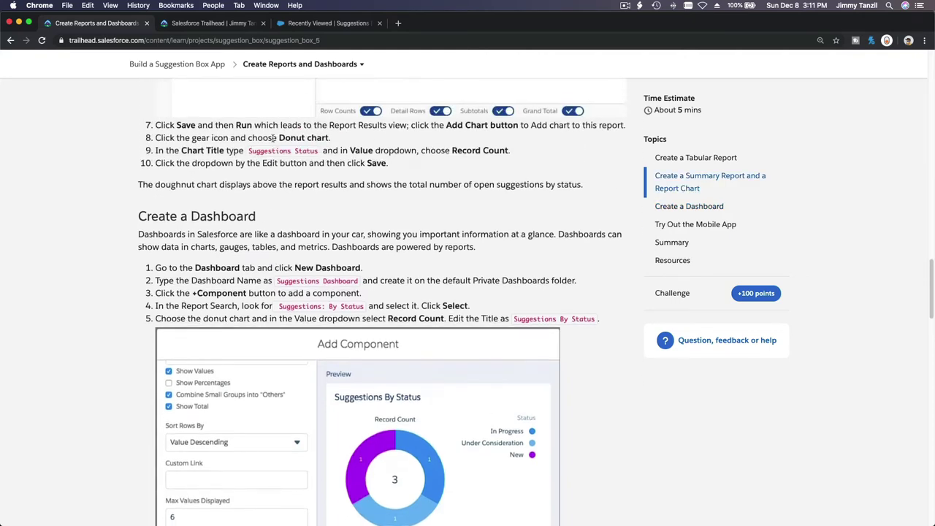
scroll(273, 141, up, 10)
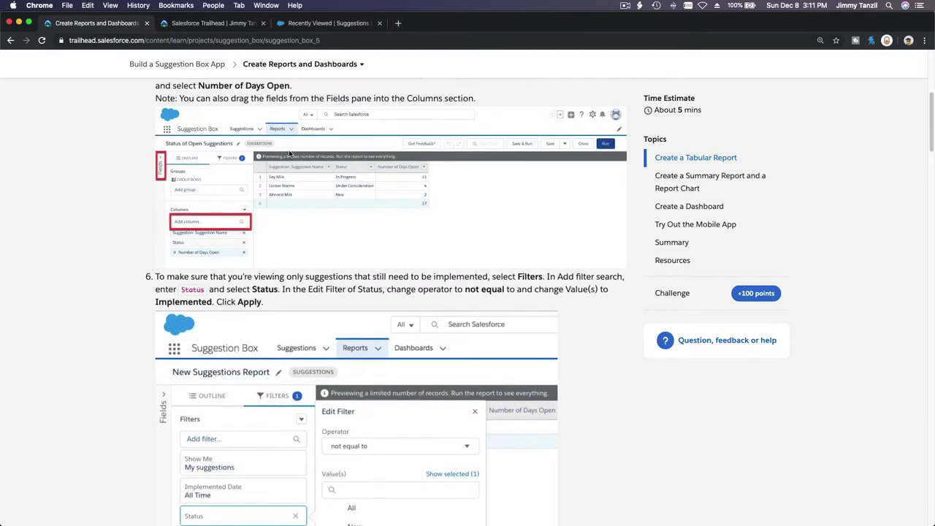
scroll(289, 153, up, 5)
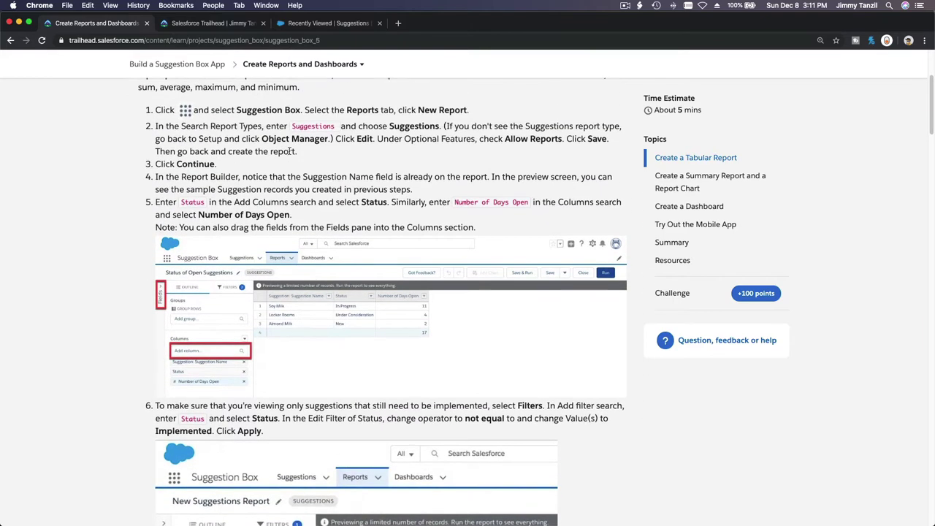
scroll(290, 153, up, 4)
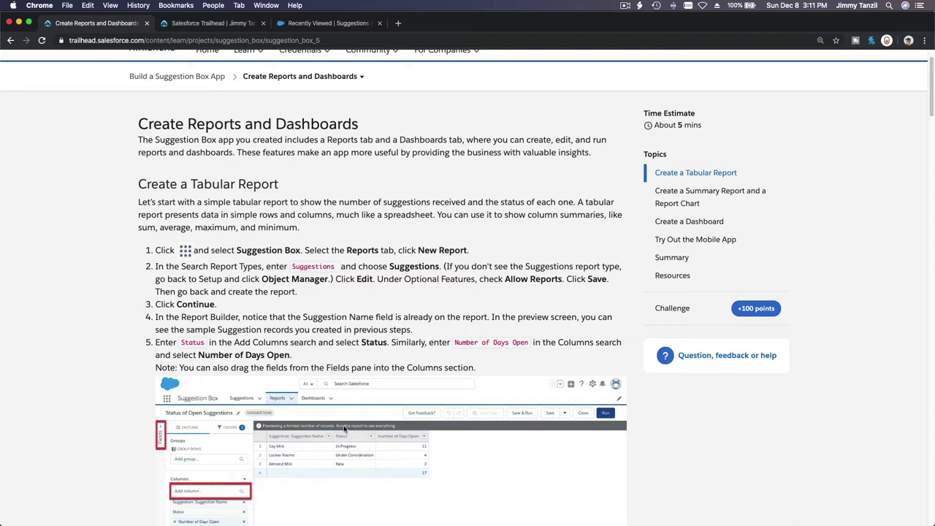
scroll(339, 297, down, 10)
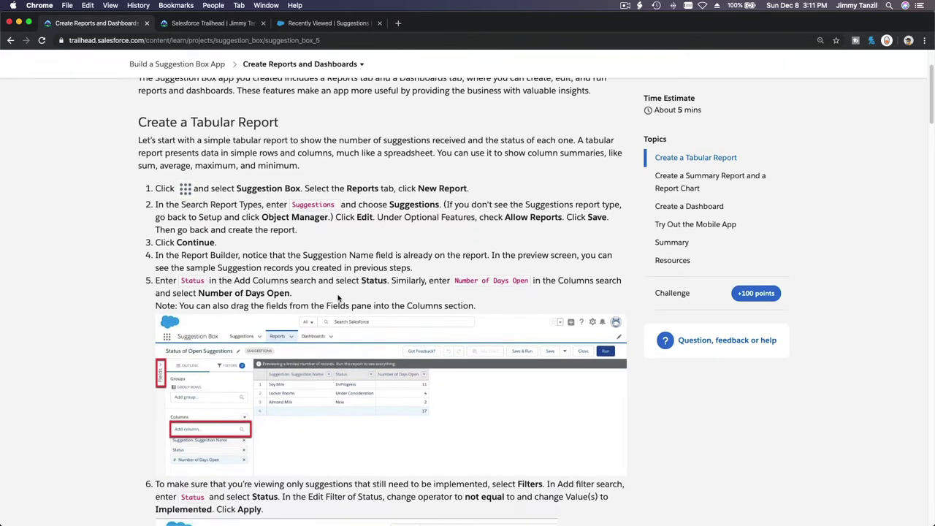
scroll(338, 297, down, 5)
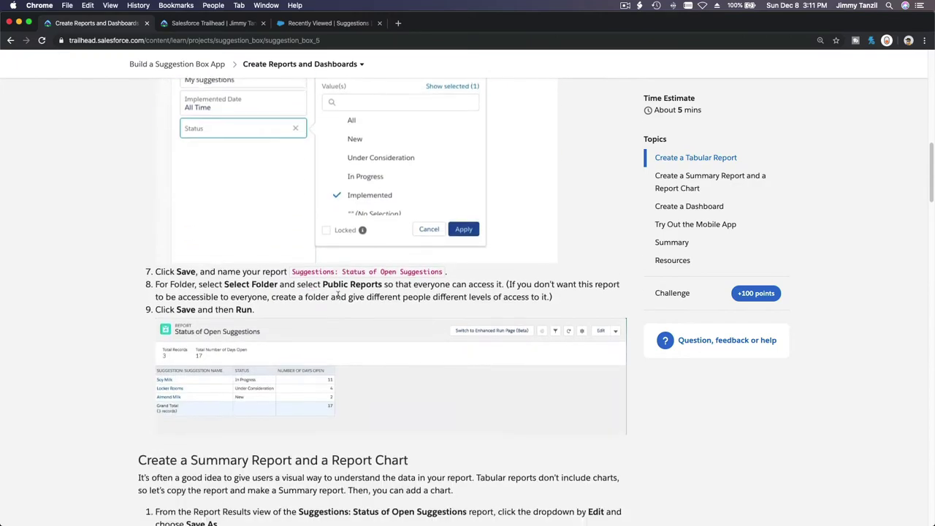
scroll(338, 297, down, 20)
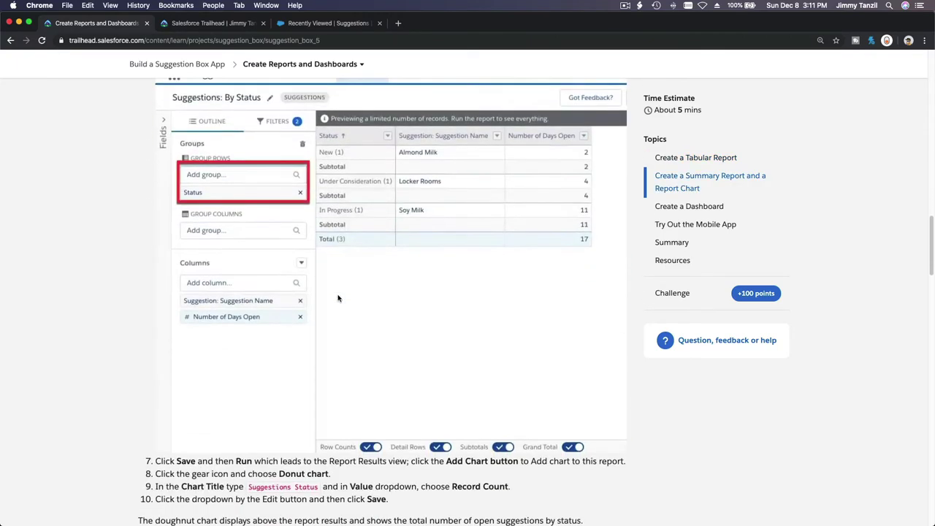
scroll(338, 297, down, 2)
scroll(338, 297, up, 20)
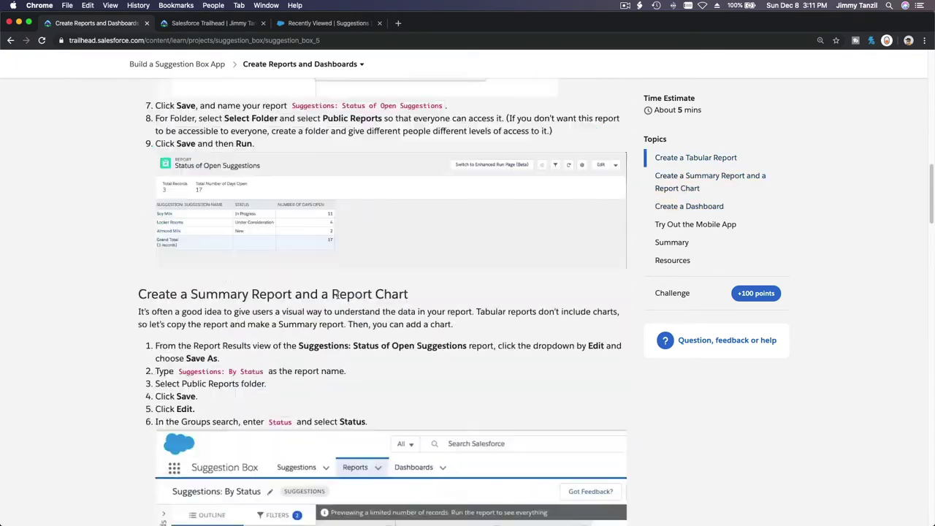
scroll(339, 297, down, 1)
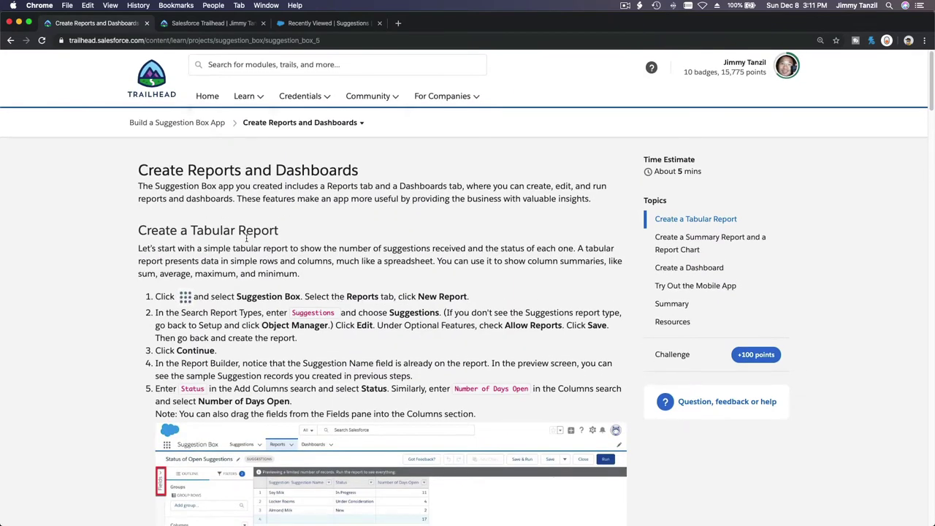
Step: In the Salesforce Suggestion Box app, start a new report using the Suggestions report type
click(314, 24)
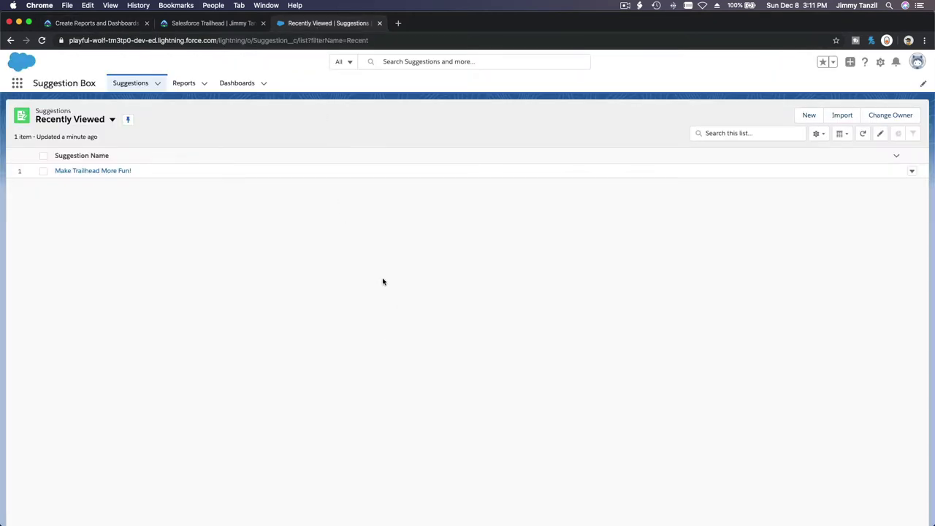
click(183, 85)
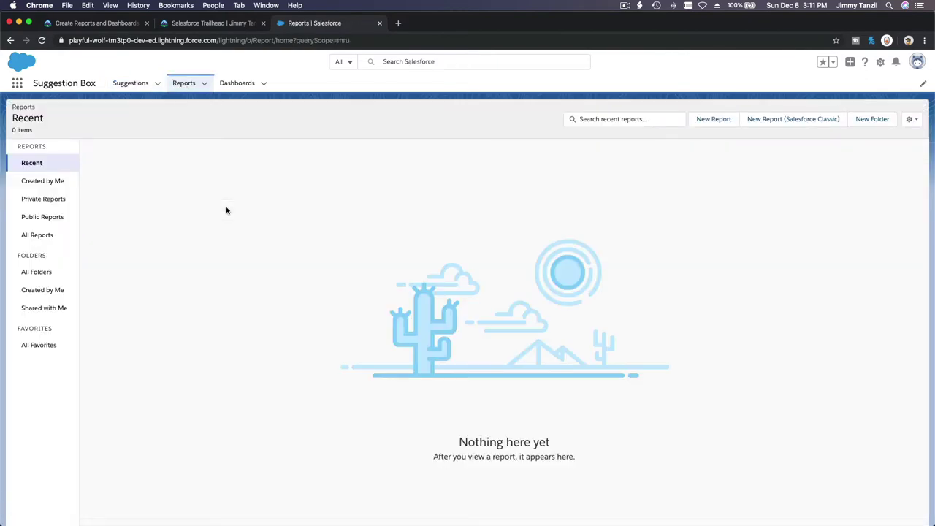
click(713, 119)
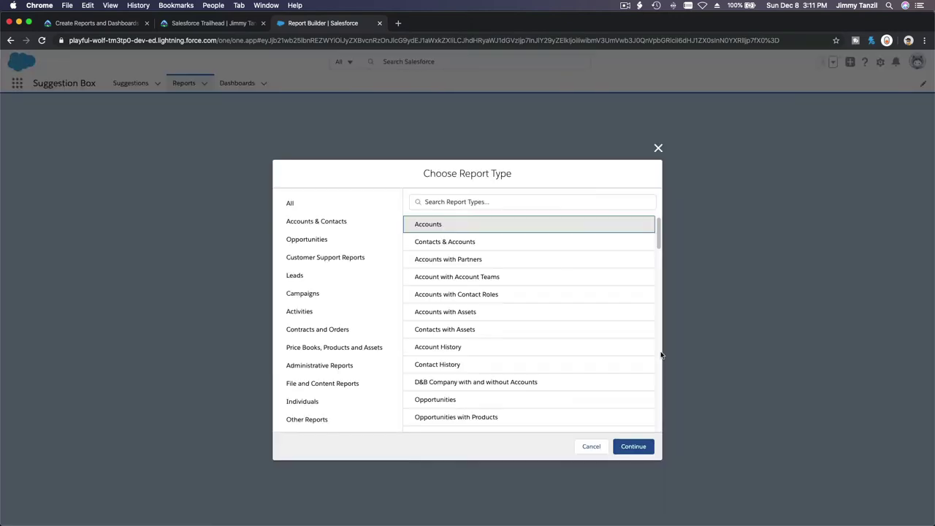
click(491, 204)
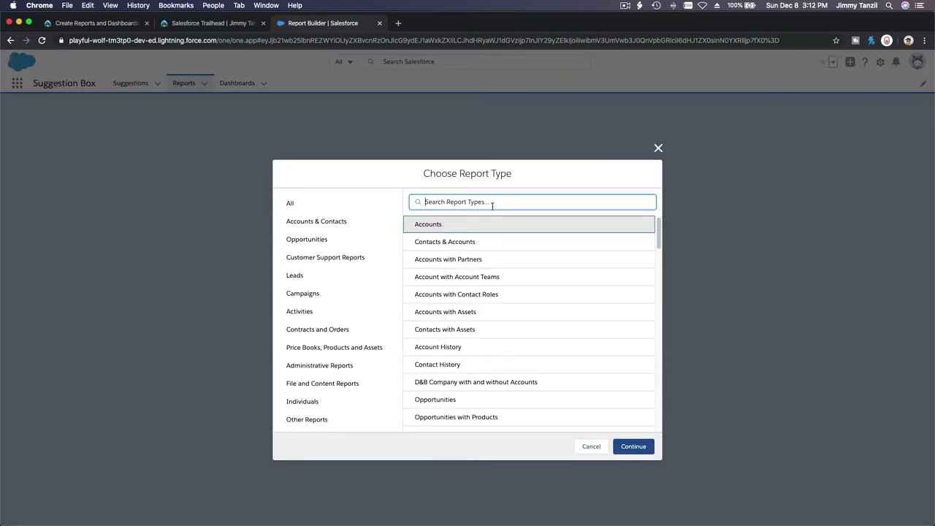
text(Sugg)
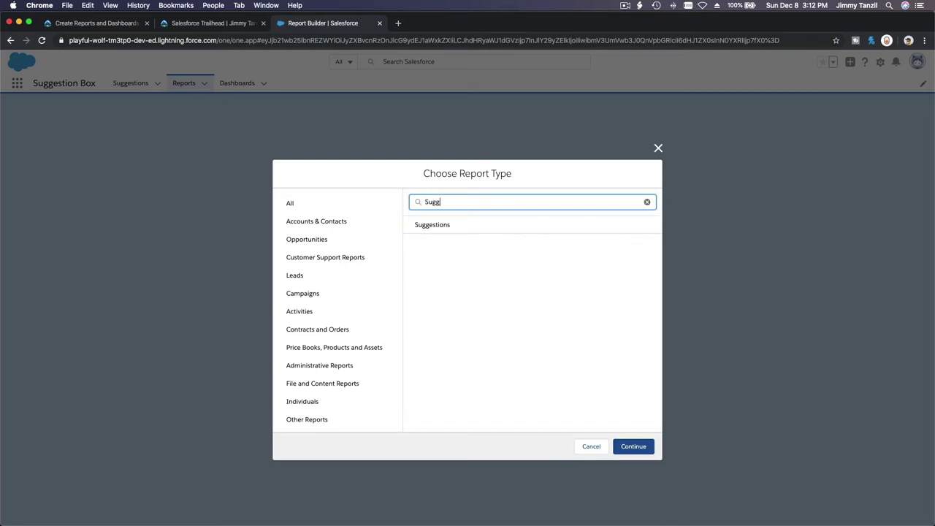
click(485, 225)
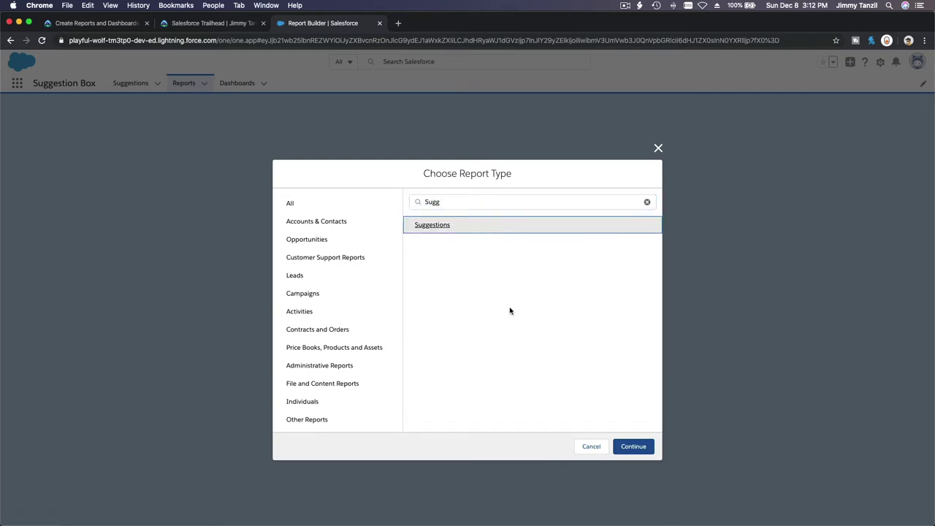
click(633, 446)
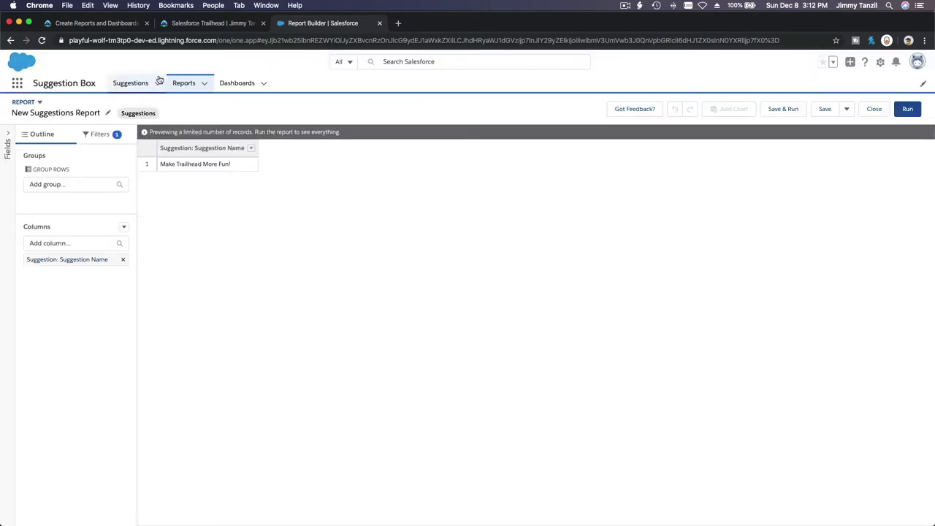
Step: Check the Trailhead instructions for the report columns, and add the Status column to the new suggestions report
click(115, 25)
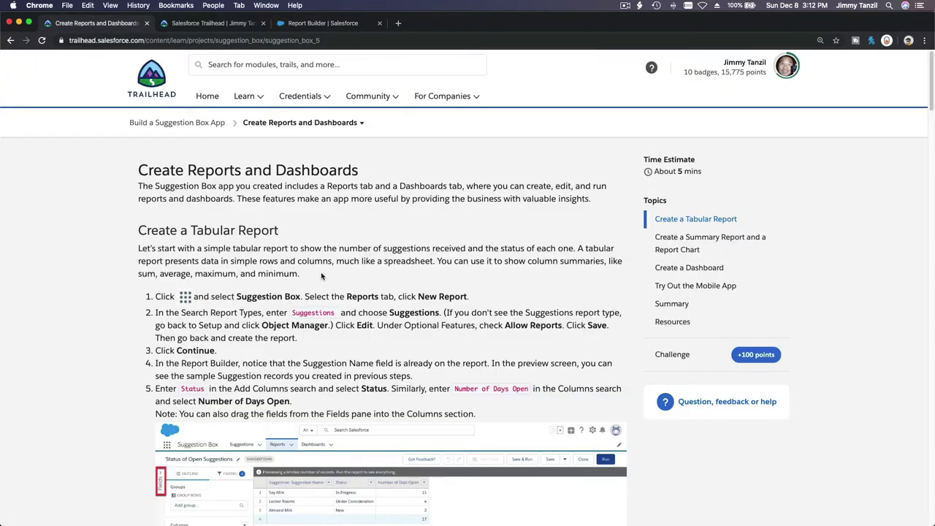
scroll(321, 275, down, 4)
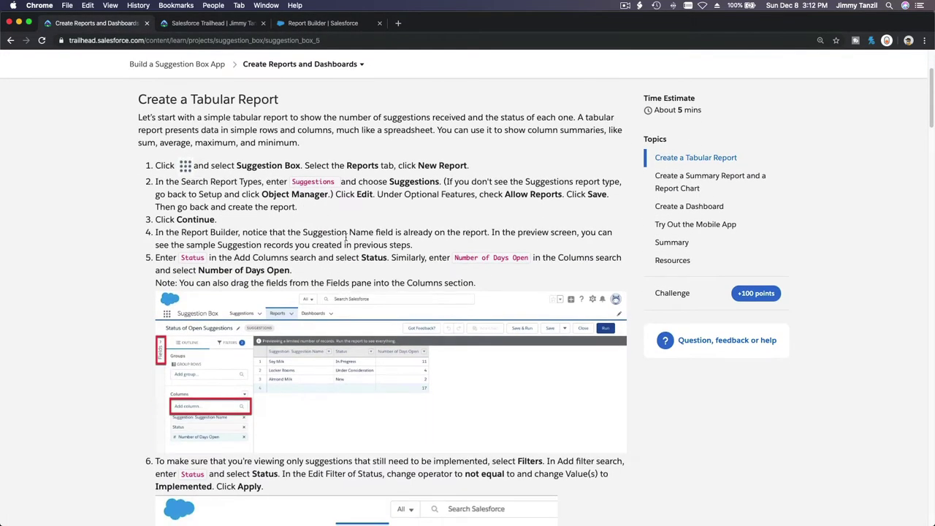
scroll(346, 236, down, 1)
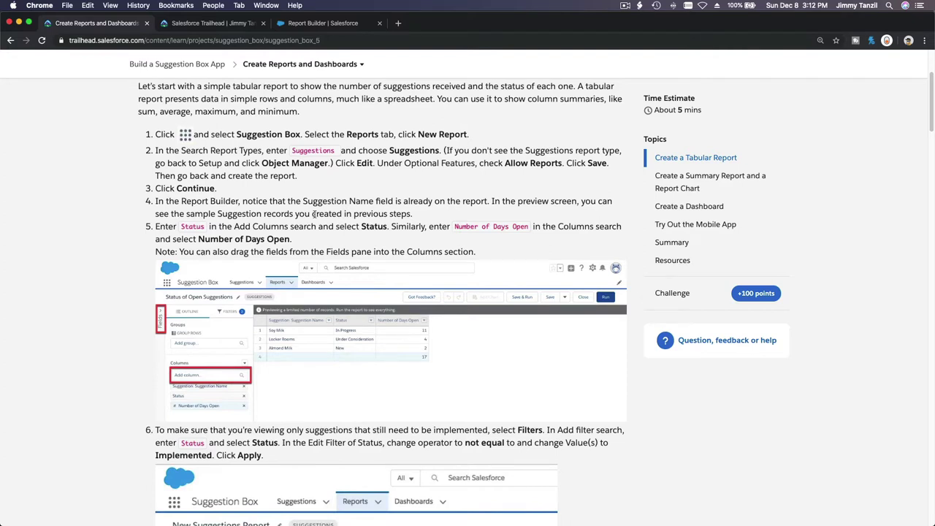
double_click(189, 227)
click(300, 28)
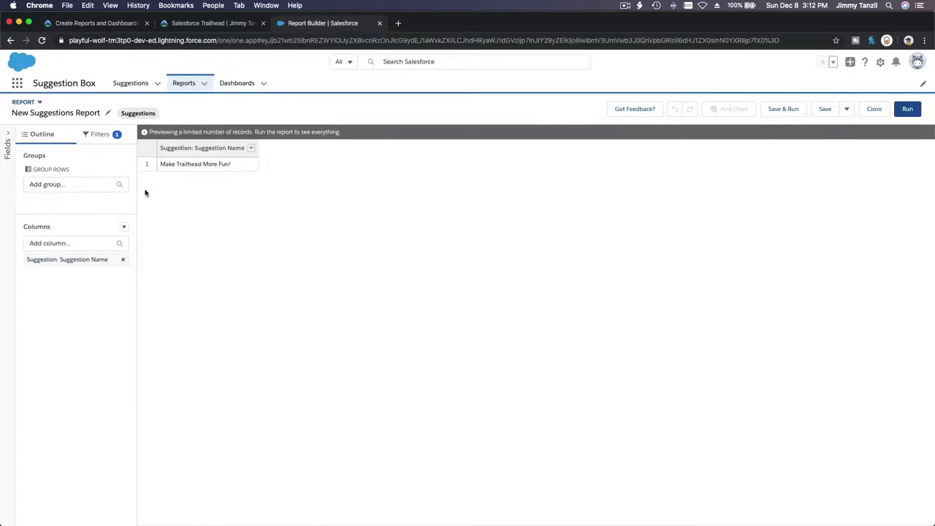
click(76, 243)
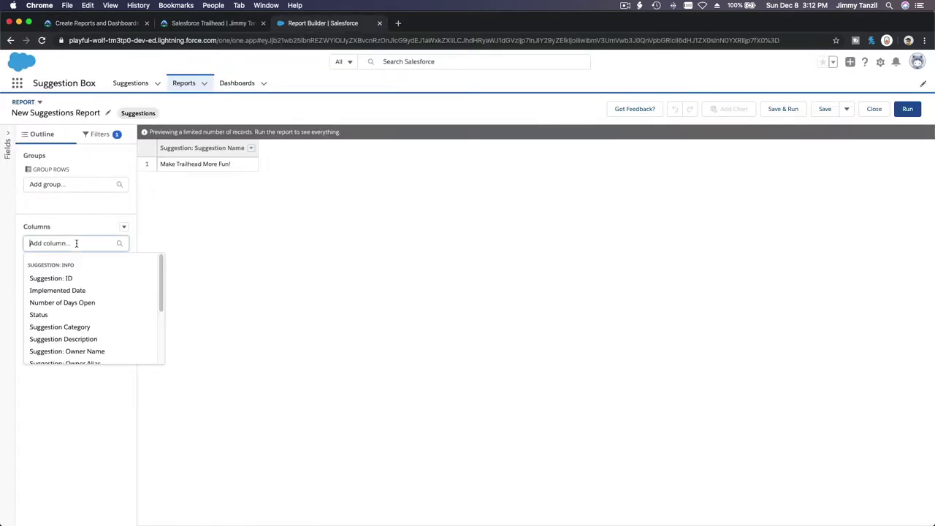
text(Stats)
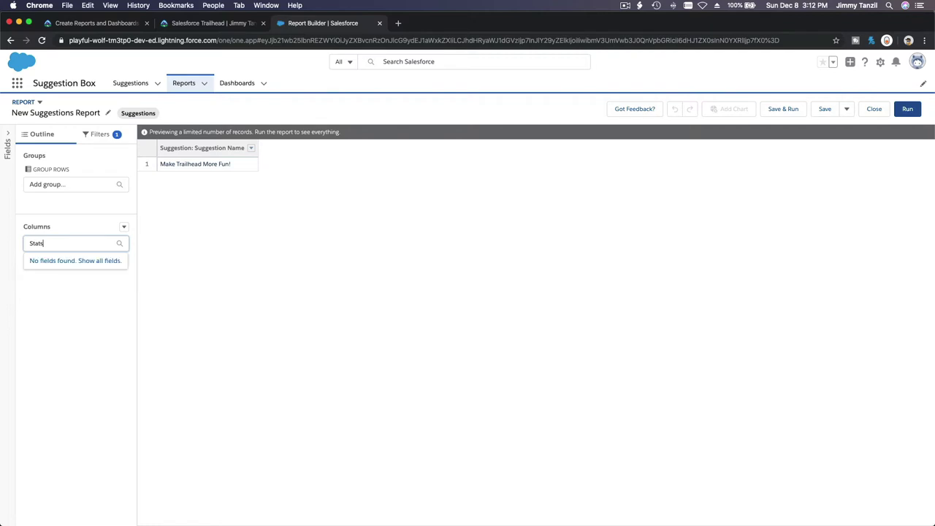
key(BackSpace)
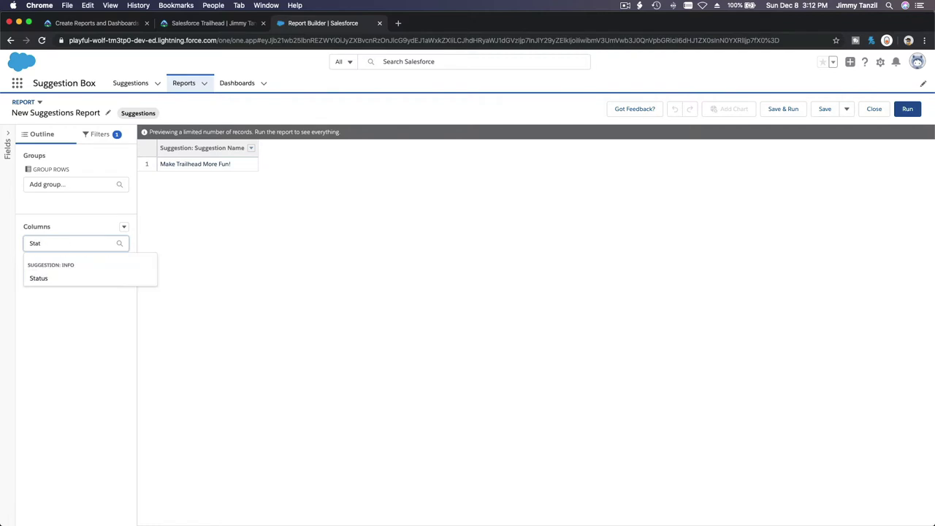
click(40, 279)
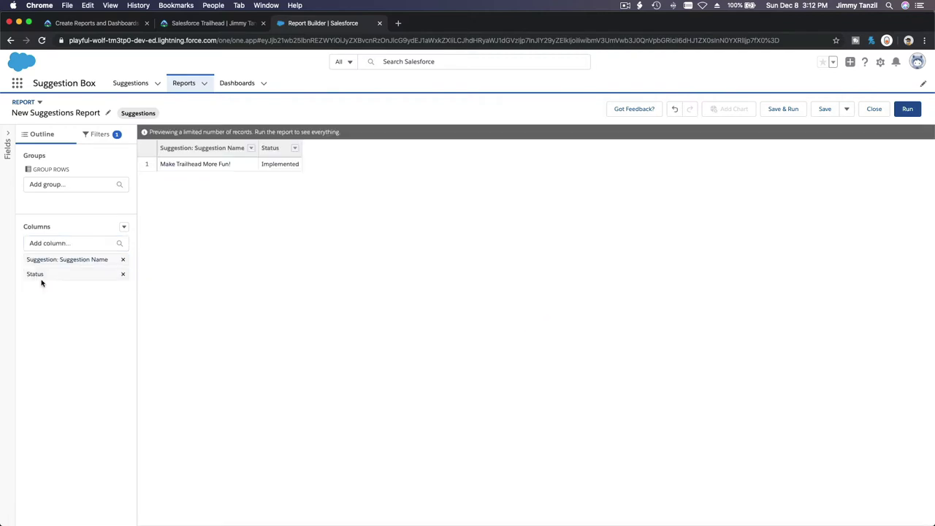
Step: Add the Number of Days Open column to the suggestions report
click(58, 245)
text(Num)
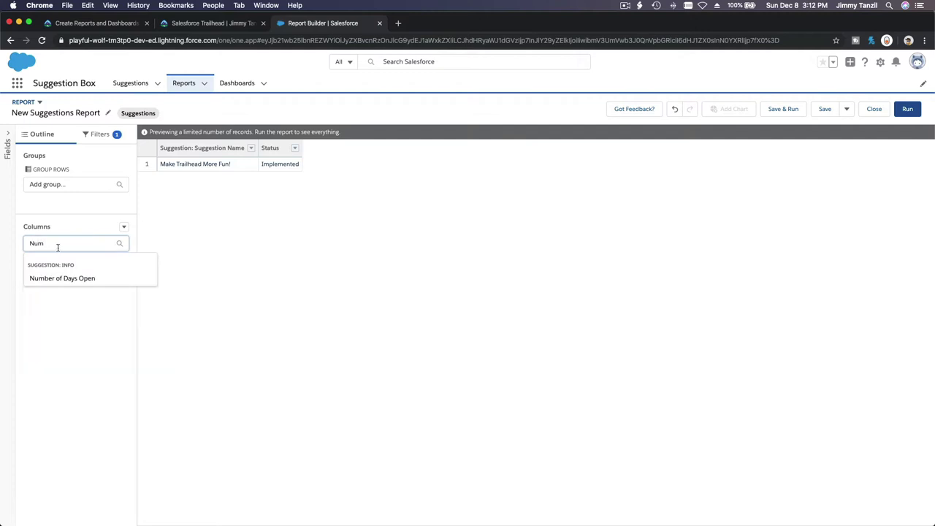
click(57, 277)
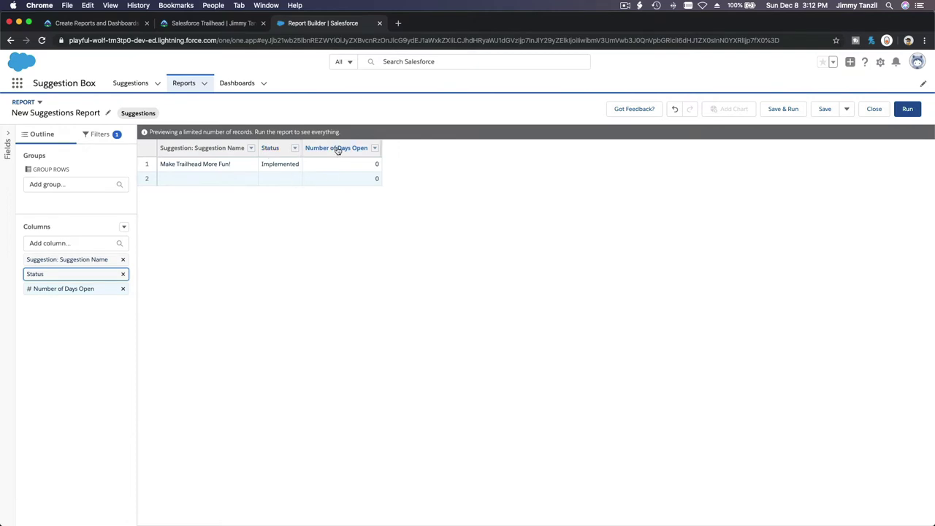
Step: Read the Trailhead instructions on filtering the tabular report by status, including the operator and value to use
click(112, 27)
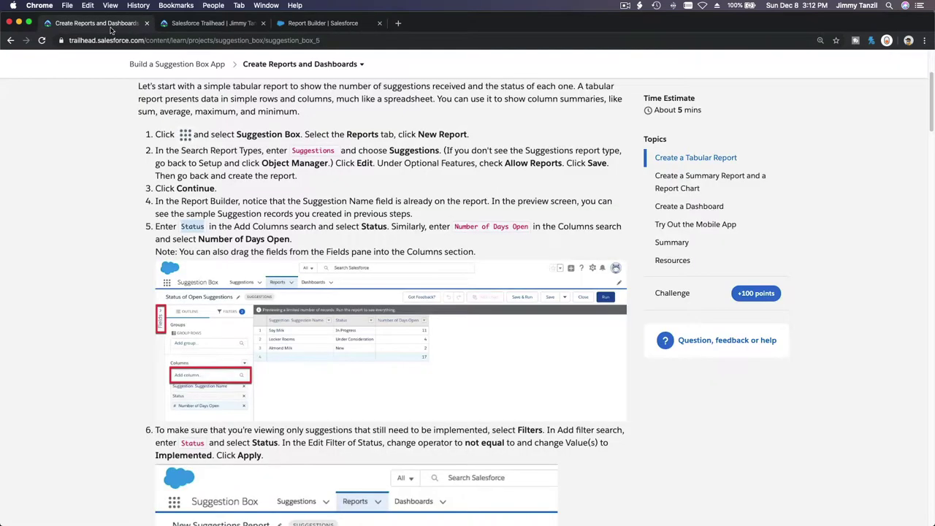
scroll(295, 243, down, 2)
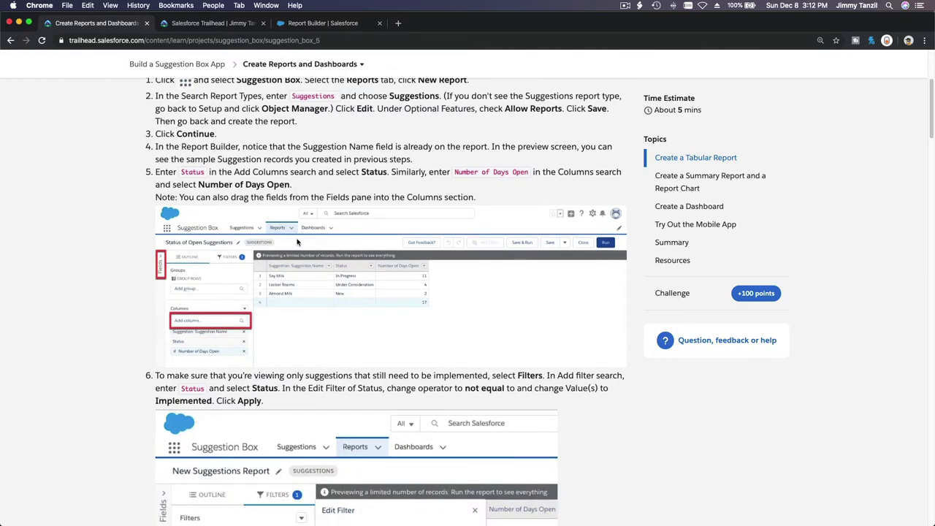
scroll(296, 242, down, 6)
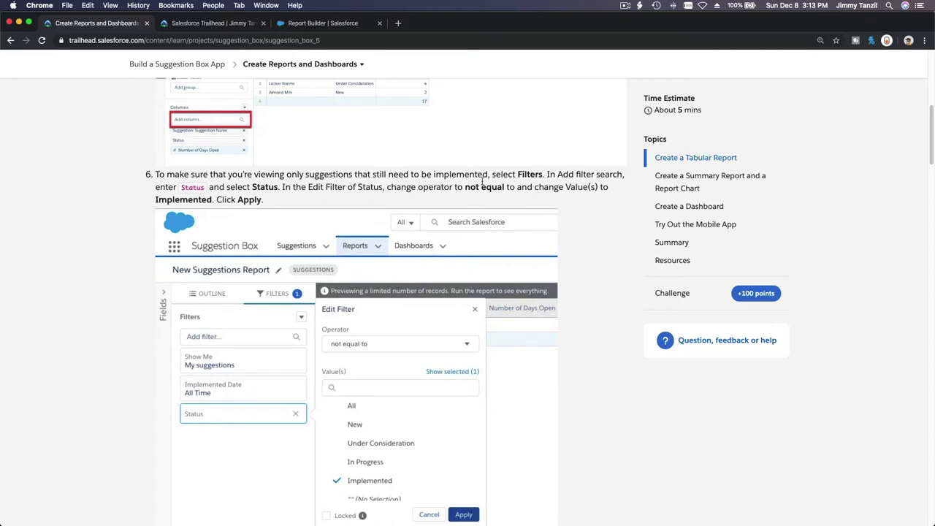
double_click(460, 175)
click(523, 174)
double_click(523, 173)
drag(465, 187, 504, 188)
click(327, 24)
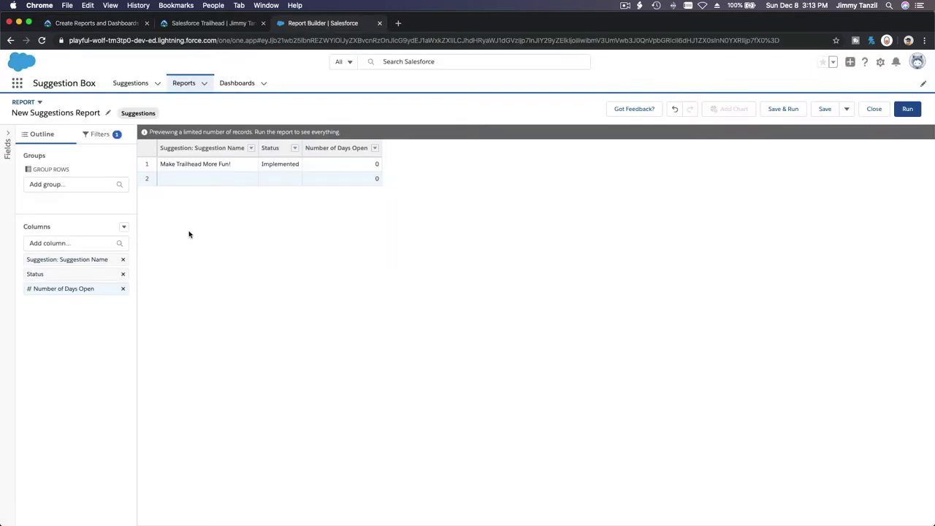
Step: Add a Status filter to the suggestions report with the operator not equal to and the value Implemented
click(100, 135)
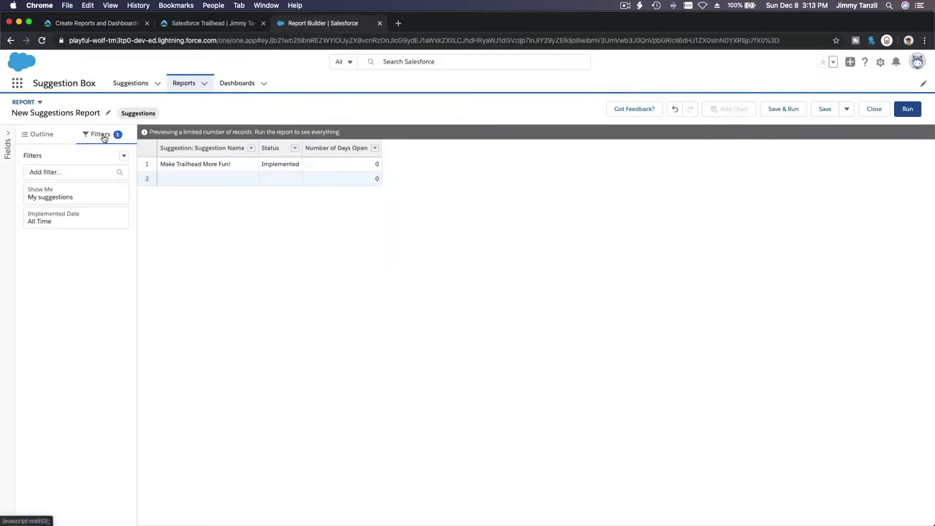
click(70, 173)
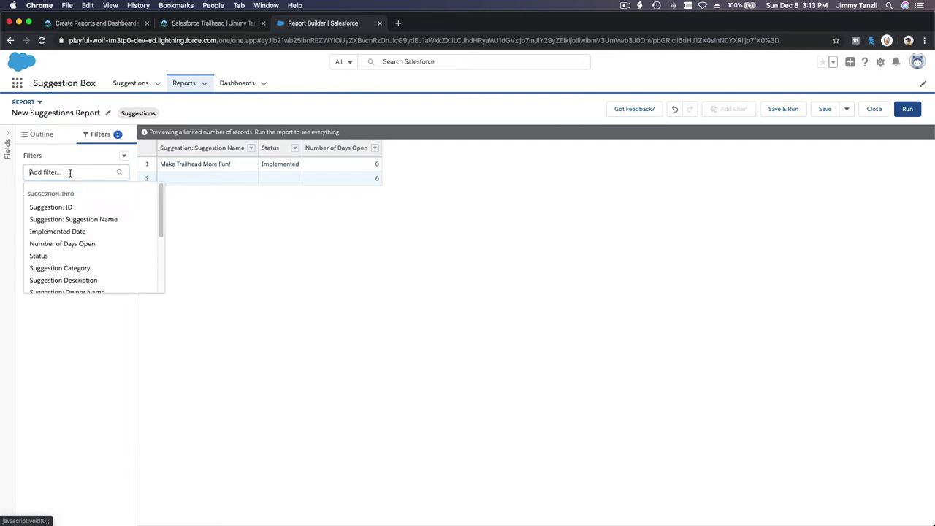
text(Stat)
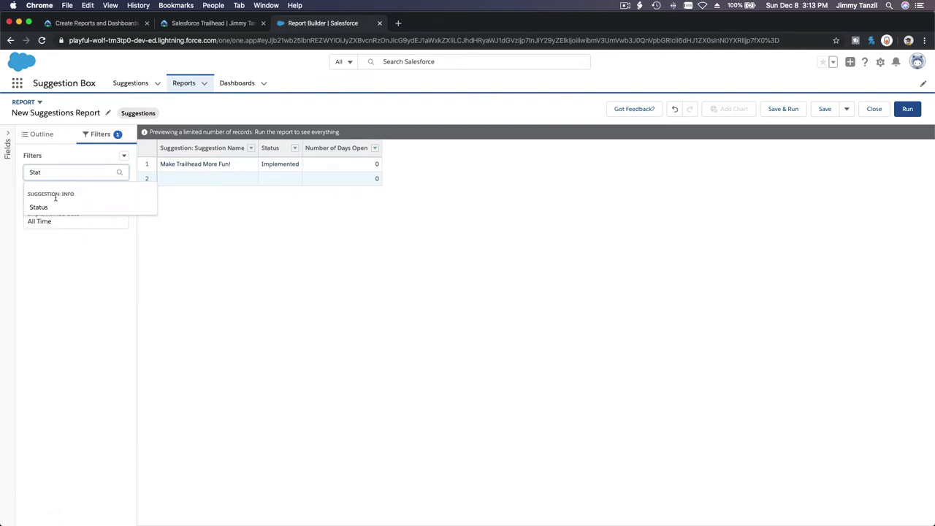
click(42, 207)
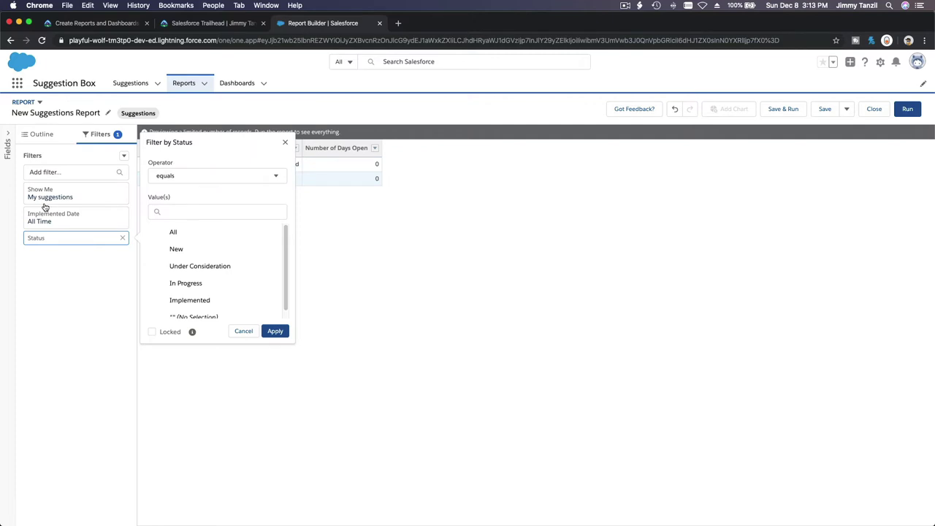
click(192, 178)
click(191, 210)
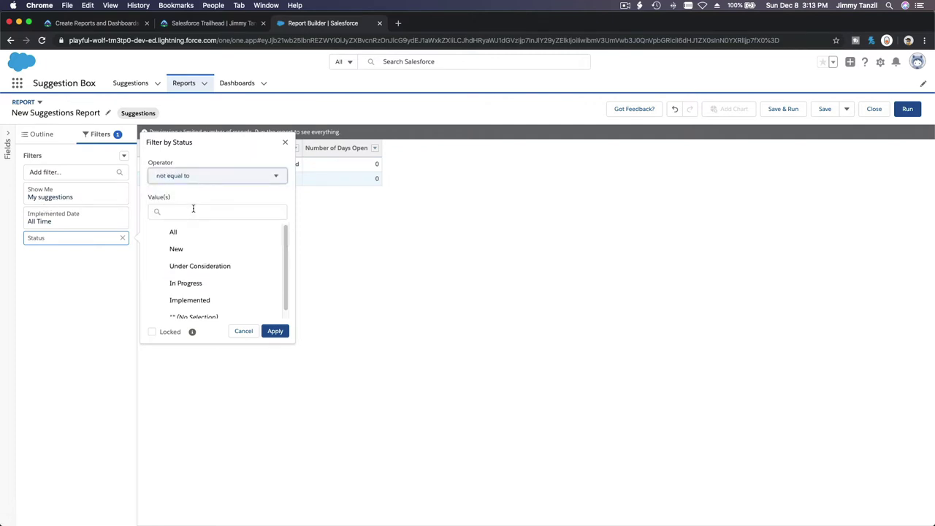
scroll(195, 287, down, 1)
click(191, 292)
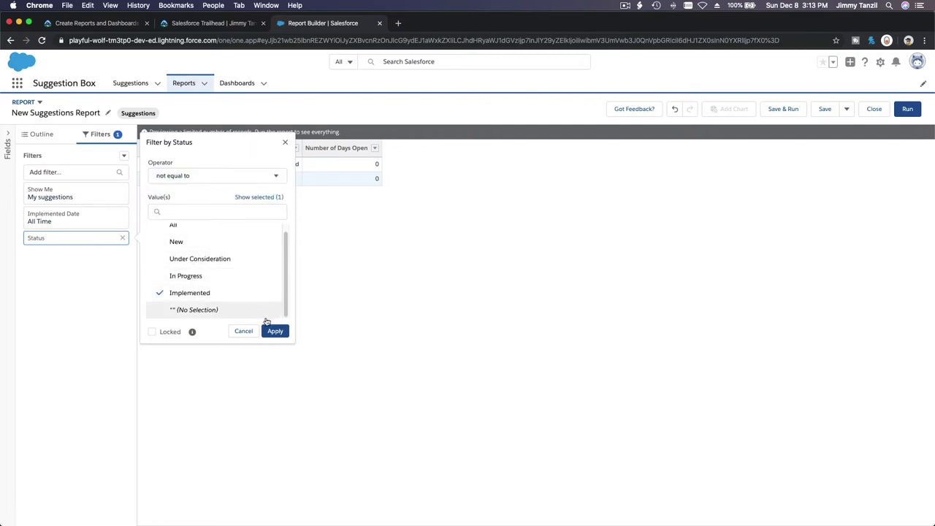
click(270, 332)
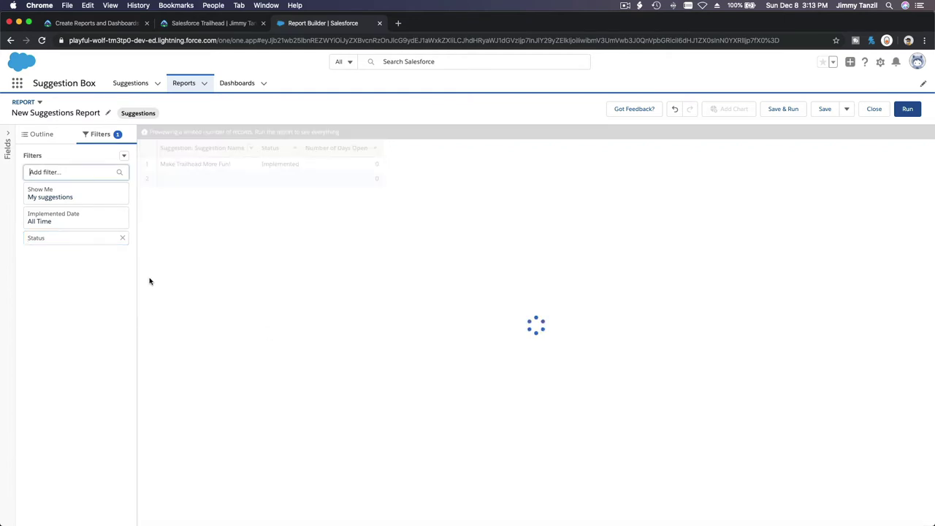
Step: Set the report's Show Me filter to All suggestions
click(111, 200)
click(167, 196)
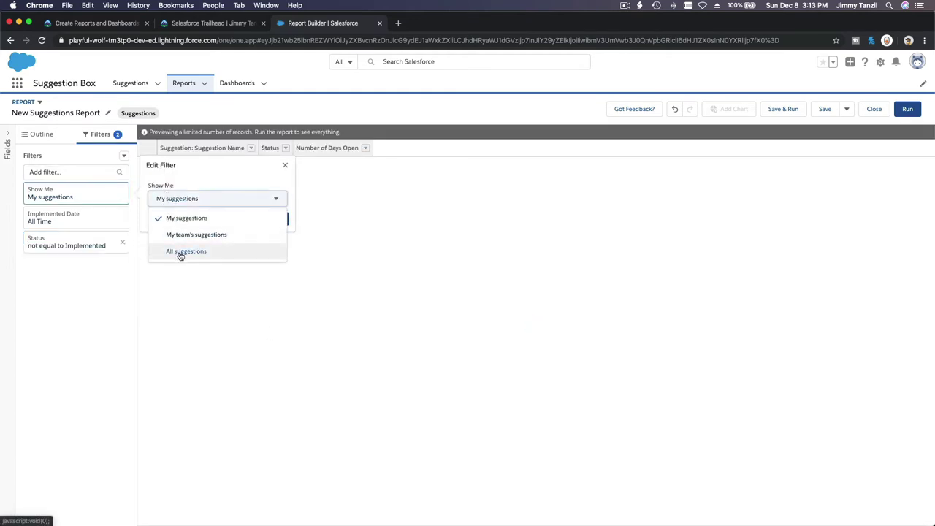
click(179, 251)
click(273, 219)
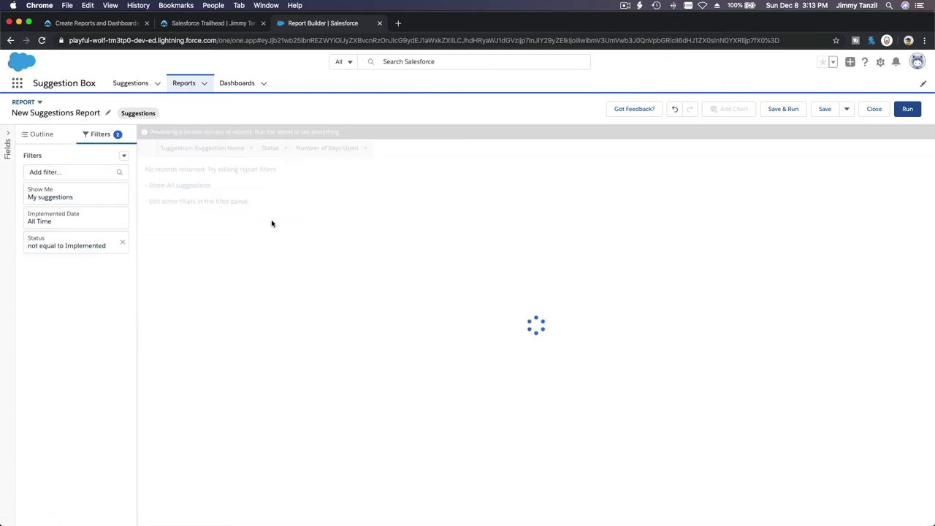
Step: Copy the report name "Suggestions: Status of Open Suggestions" from the Trailhead instructions, and return to the report builder
click(71, 26)
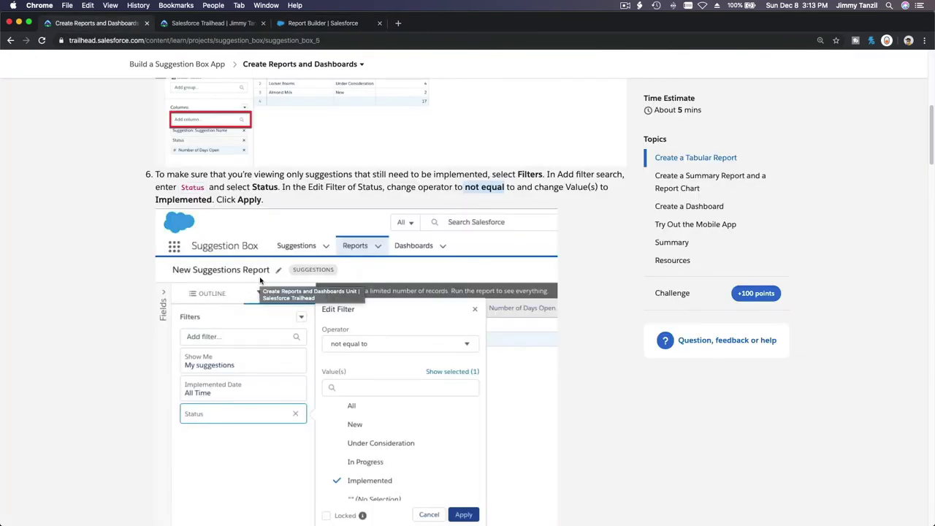
scroll(259, 280, down, 5)
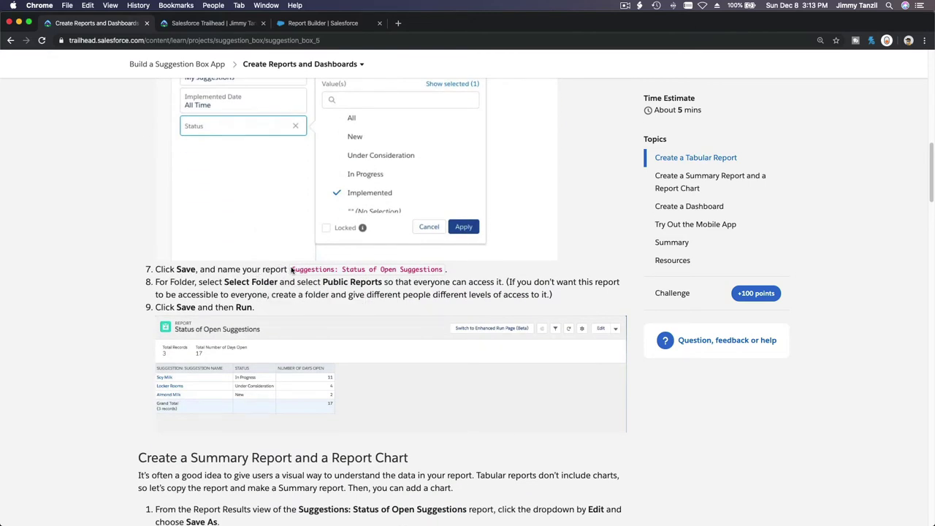
drag(291, 268, 439, 271)
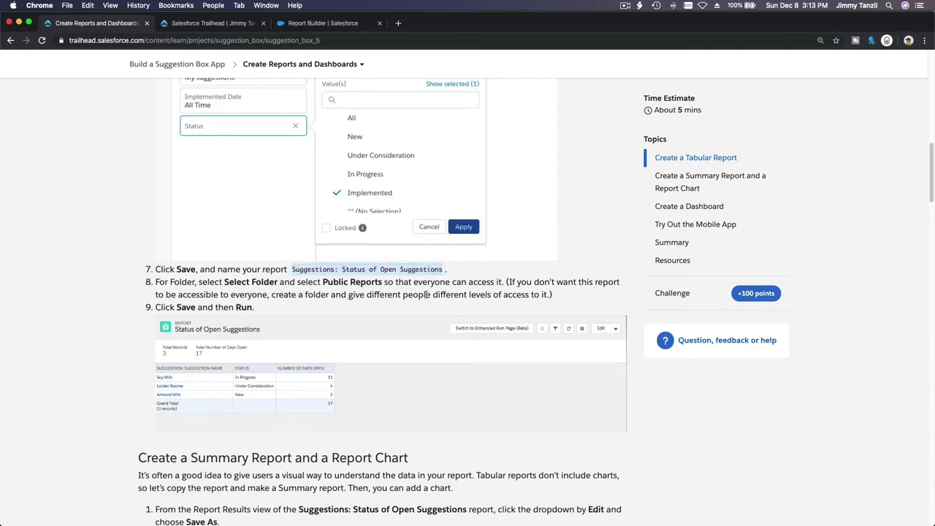
key(super+c)
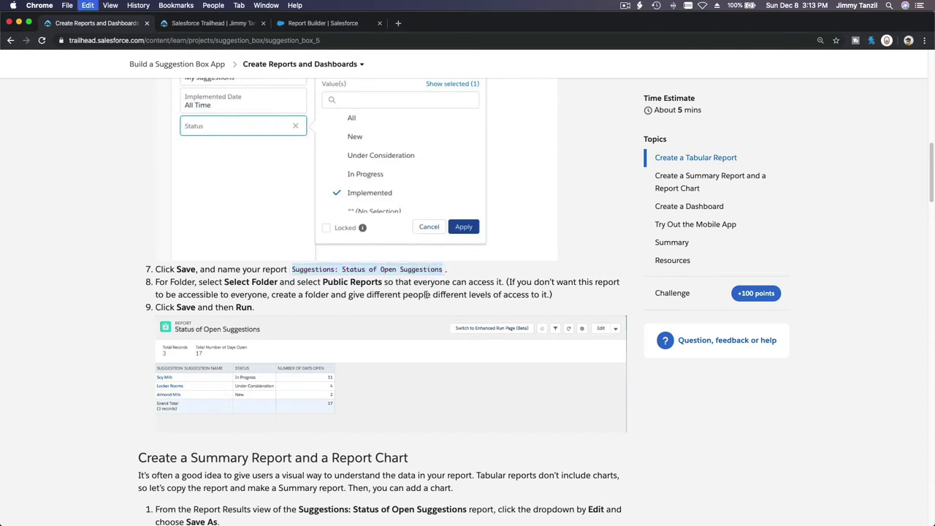
click(325, 22)
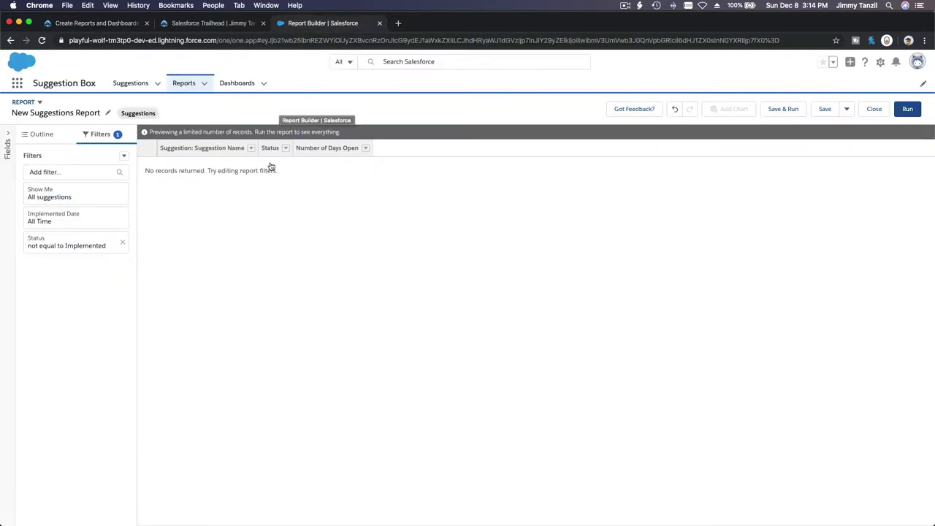
Step: Start saving the report under the name "Suggestions: Status of Open Suggestions" and let its unique name fill in
click(824, 109)
key(super+v)
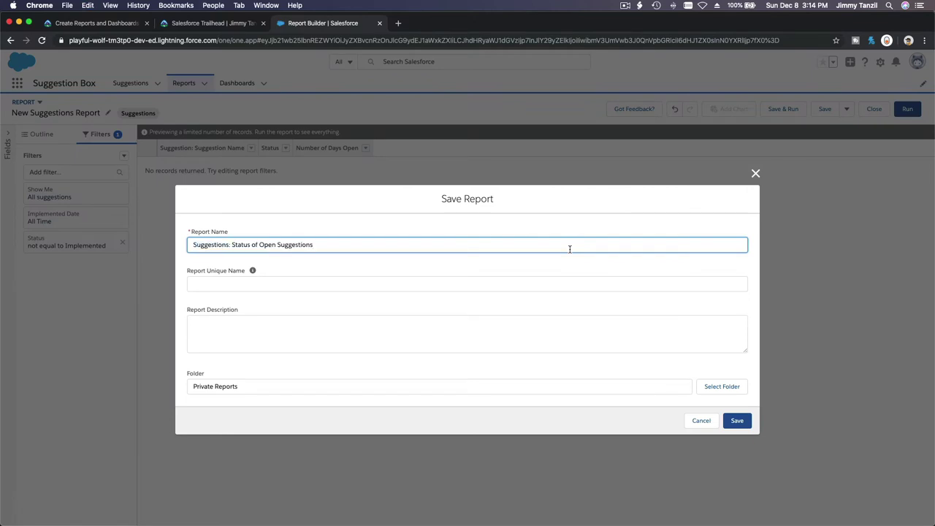
key(Tab)
key(Tab)
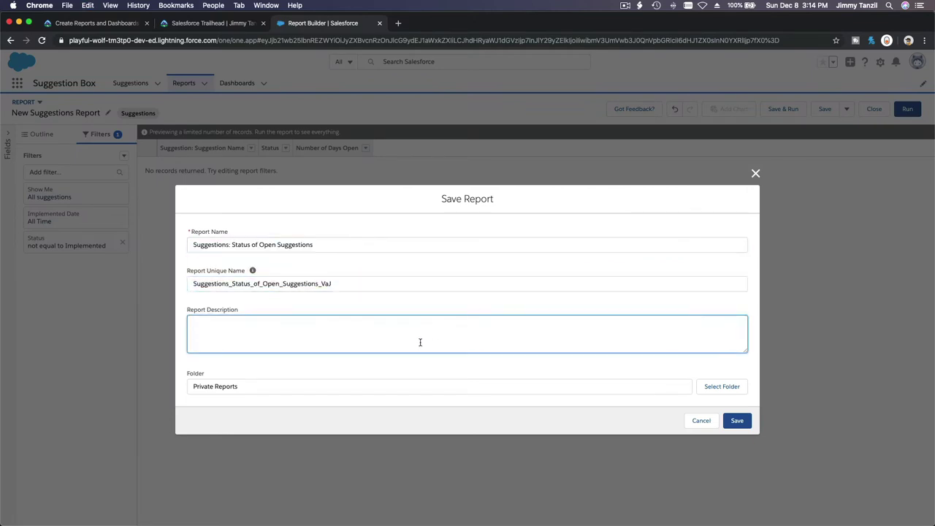
click(417, 395)
click(708, 386)
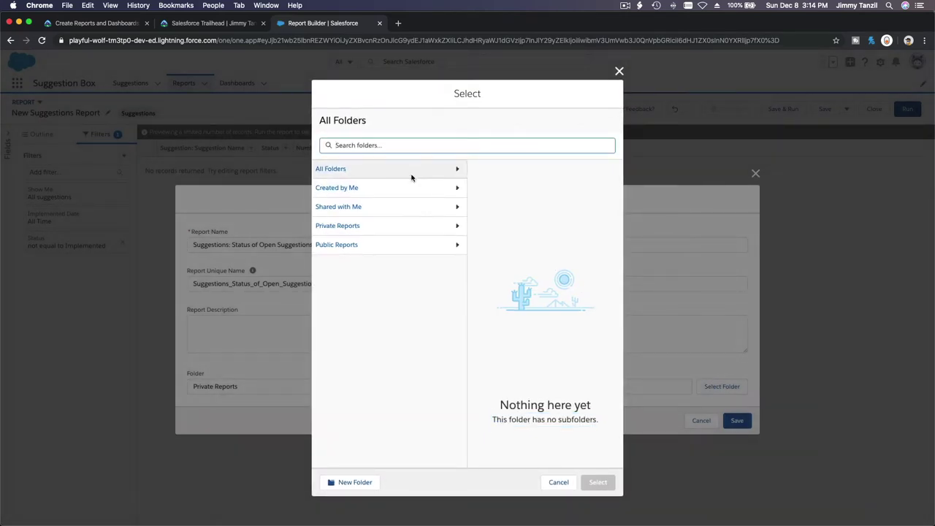
click(412, 177)
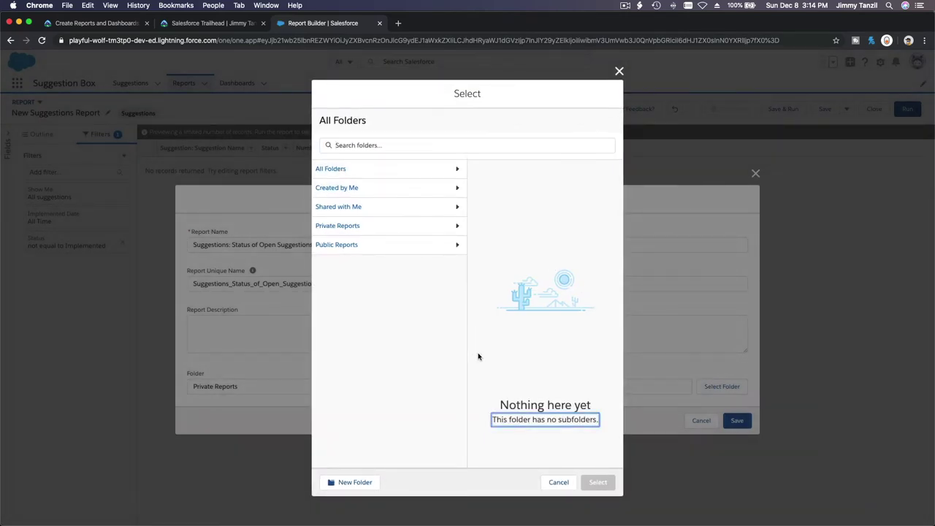
click(558, 482)
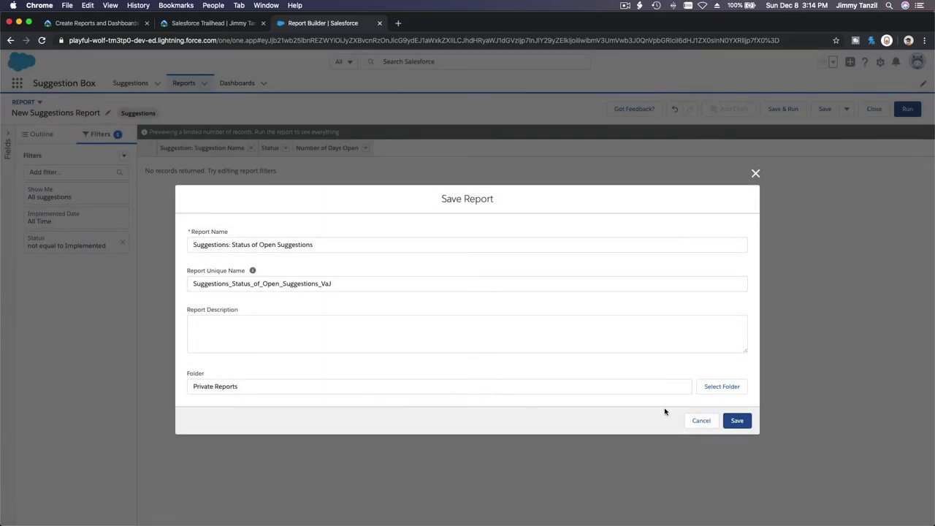
Step: Save the report in the Private Reports folder, and check which folder the Trailhead instructions require
click(739, 423)
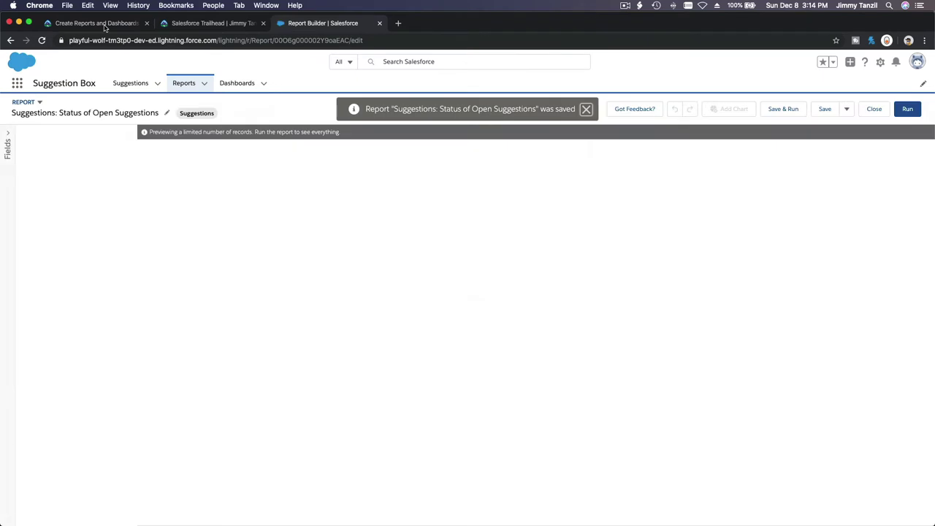
click(97, 24)
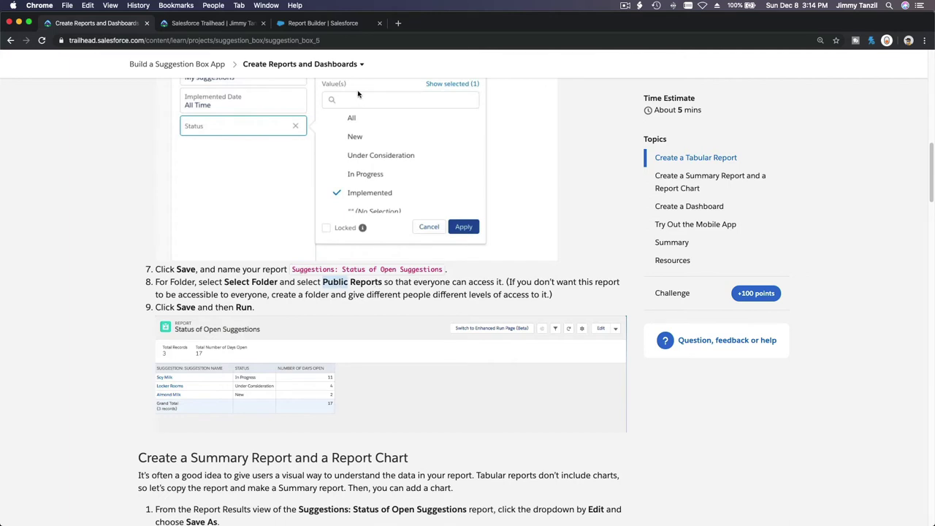
click(331, 27)
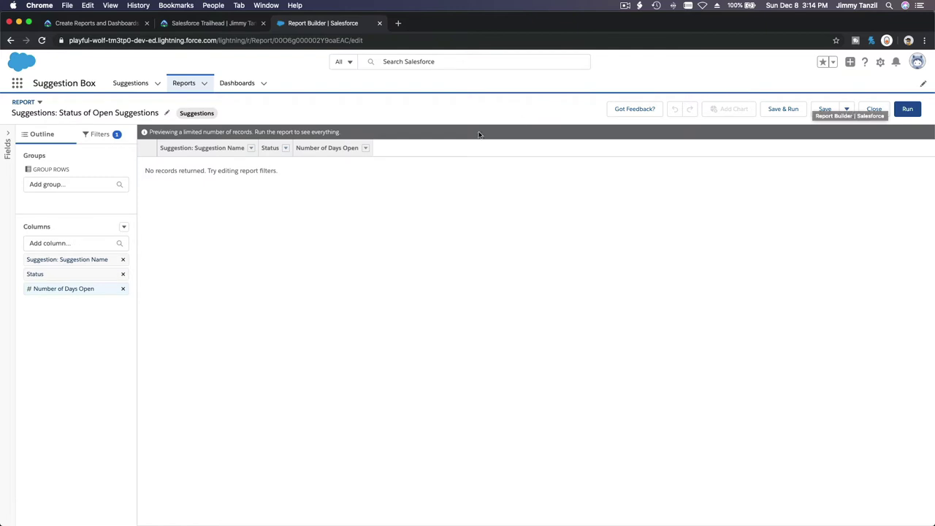
Step: Change the saved report's folder to Public Reports in its properties and save it
click(844, 109)
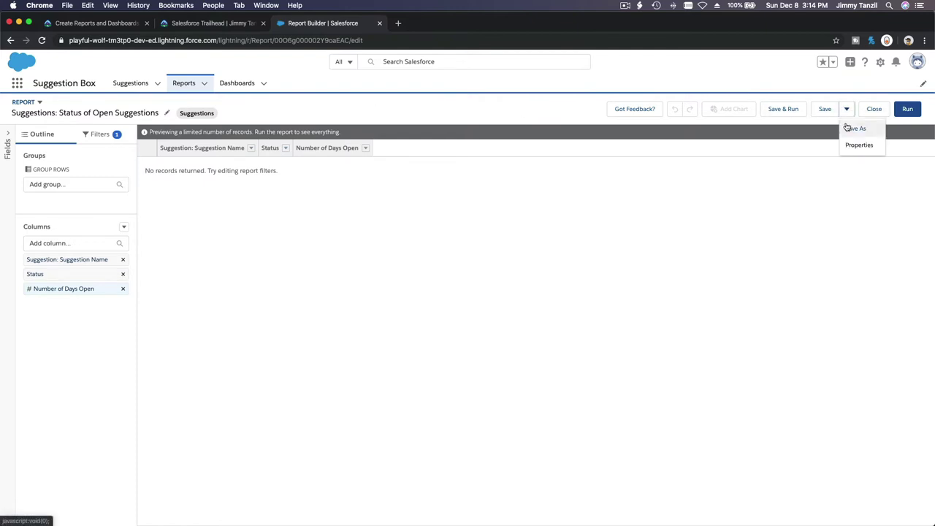
click(850, 146)
click(291, 386)
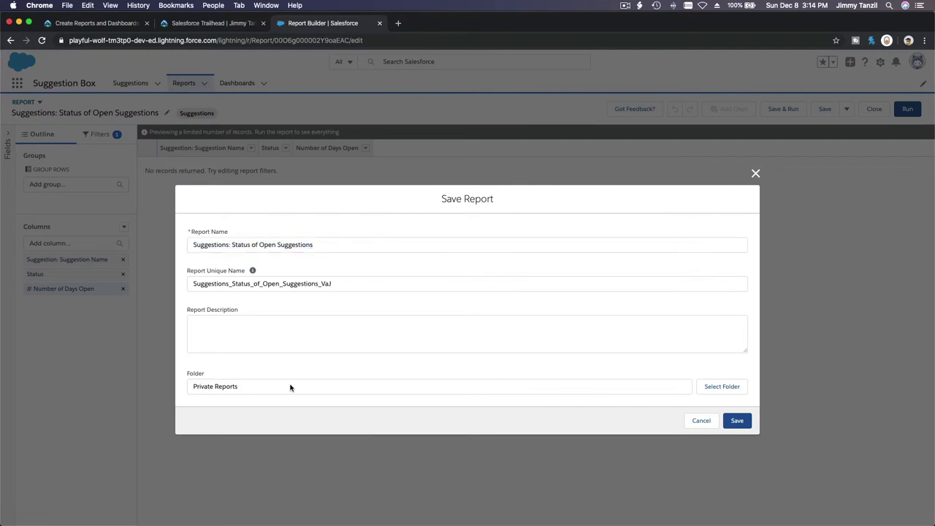
click(726, 386)
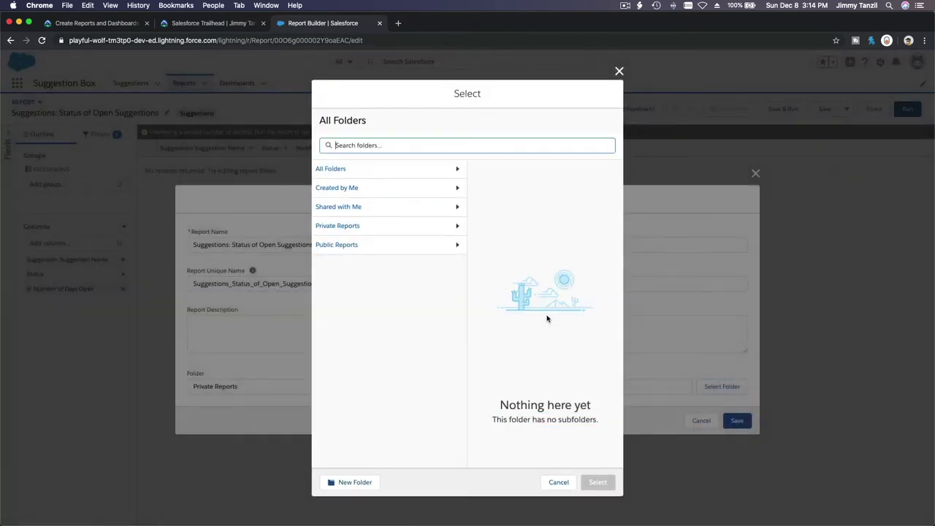
click(384, 249)
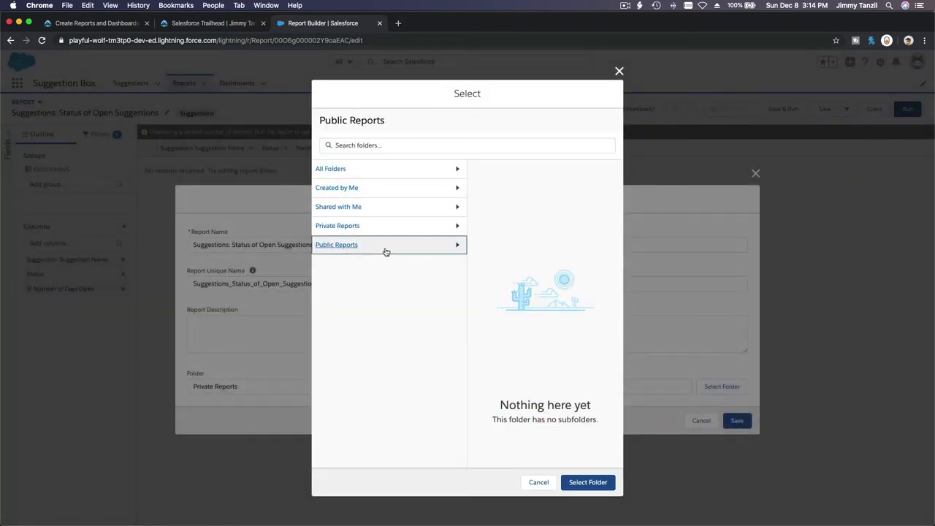
click(588, 482)
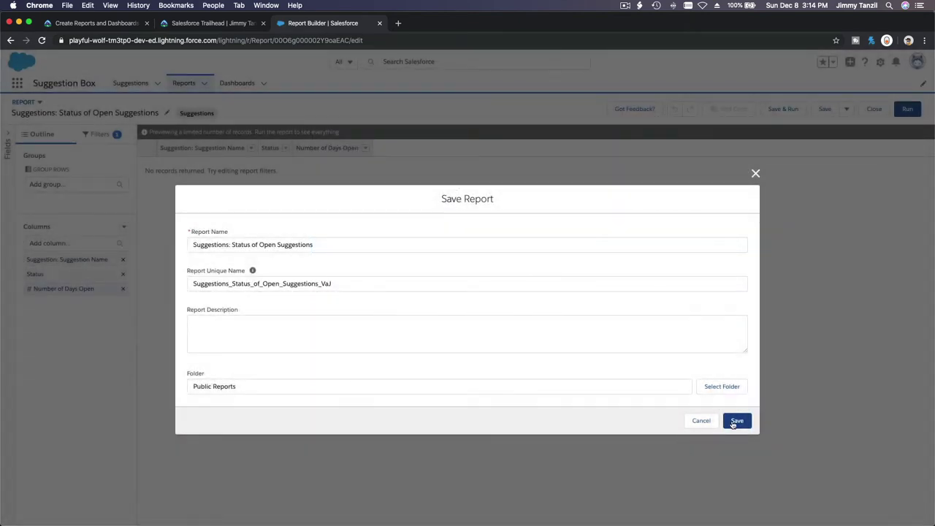
click(736, 421)
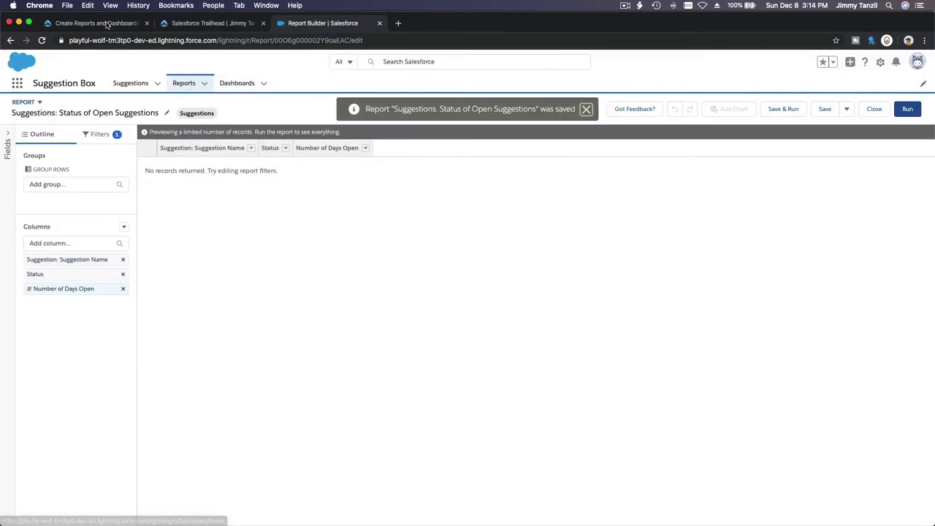
Step: Read the start of Trailhead's Create a Summary Report and a Report Chart section, and start saving the open report as a copy
click(95, 23)
scroll(368, 352, down, 5)
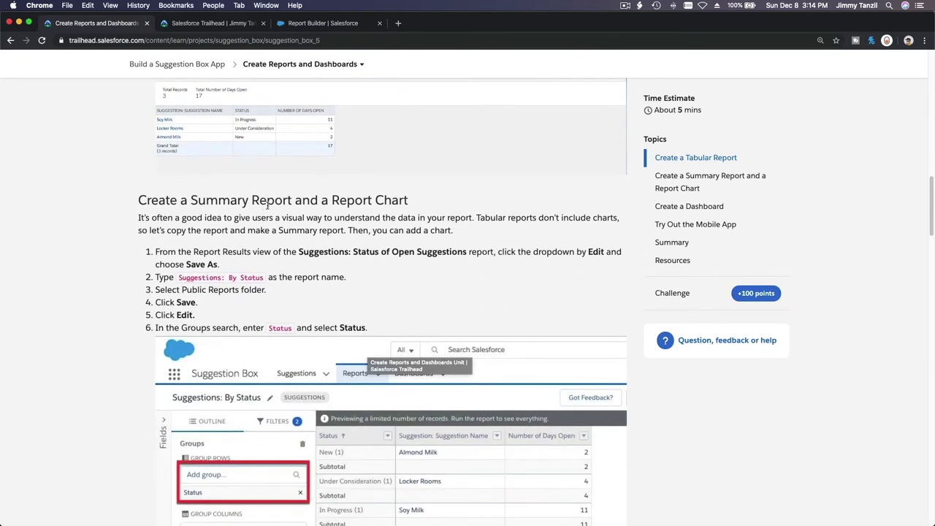
triple_click(344, 200)
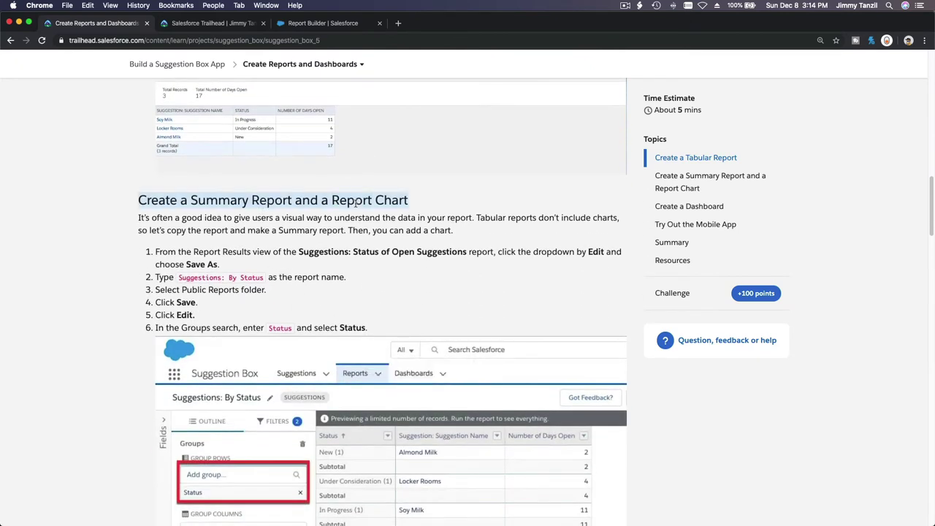
scroll(355, 203, down, 1)
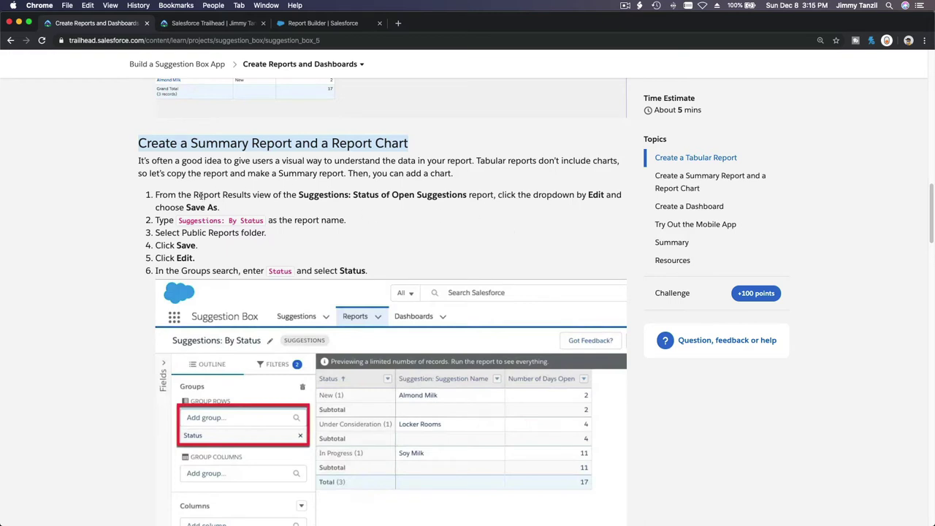
click(297, 27)
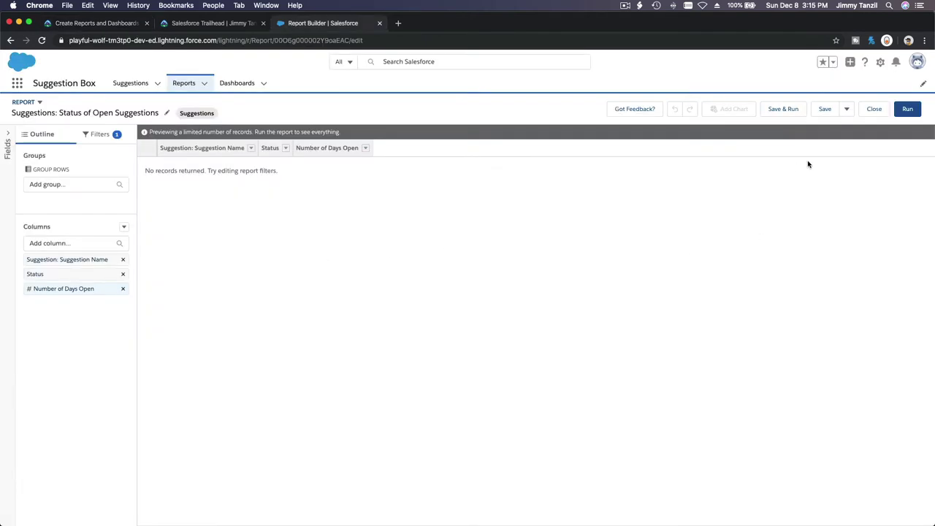
click(846, 111)
click(852, 132)
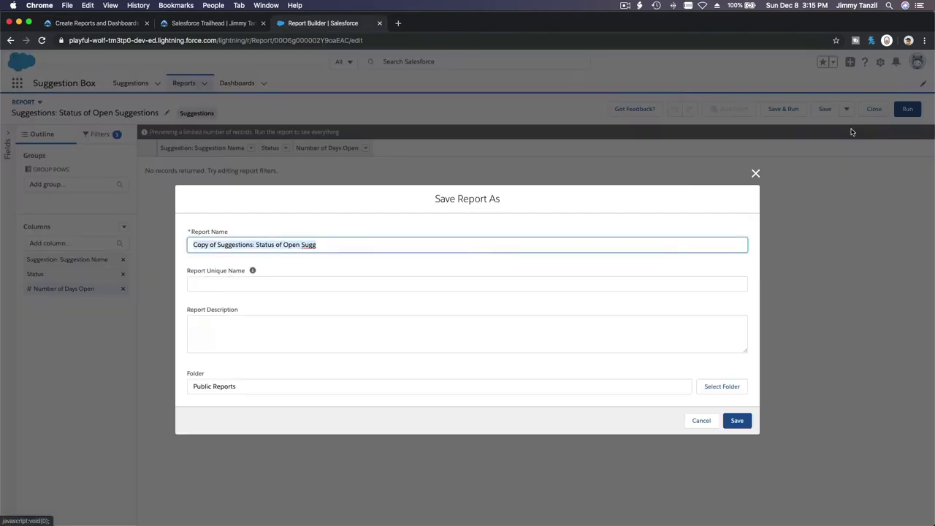
Step: Copy "Suggestions: Status of Open Suggestions" from the Trailhead instructions and enter it as the report copy's name
click(104, 21)
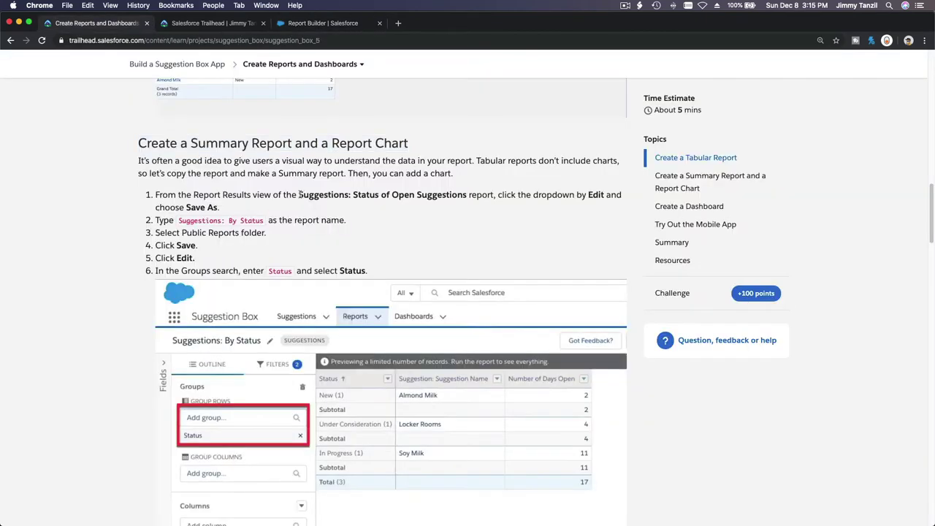
drag(298, 195, 463, 195)
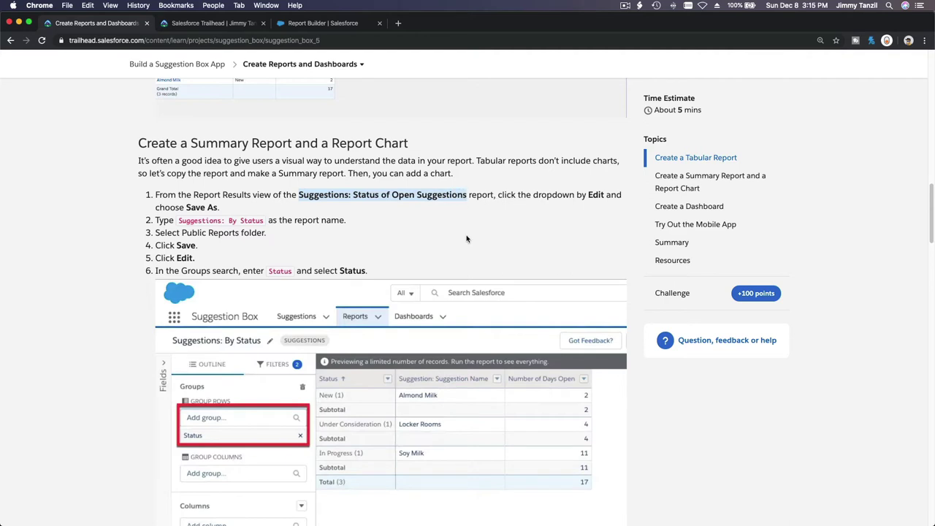
click(328, 24)
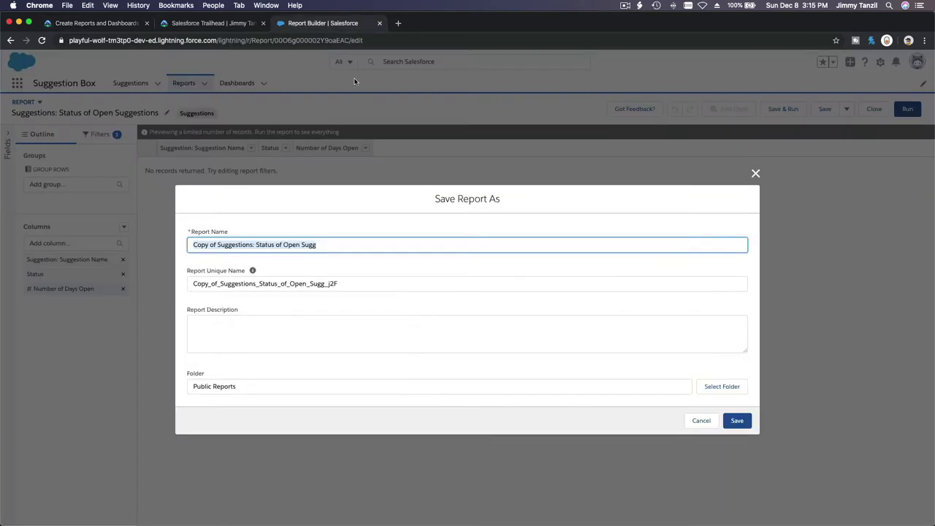
text(Suggestions: Status of Open Suggestions)
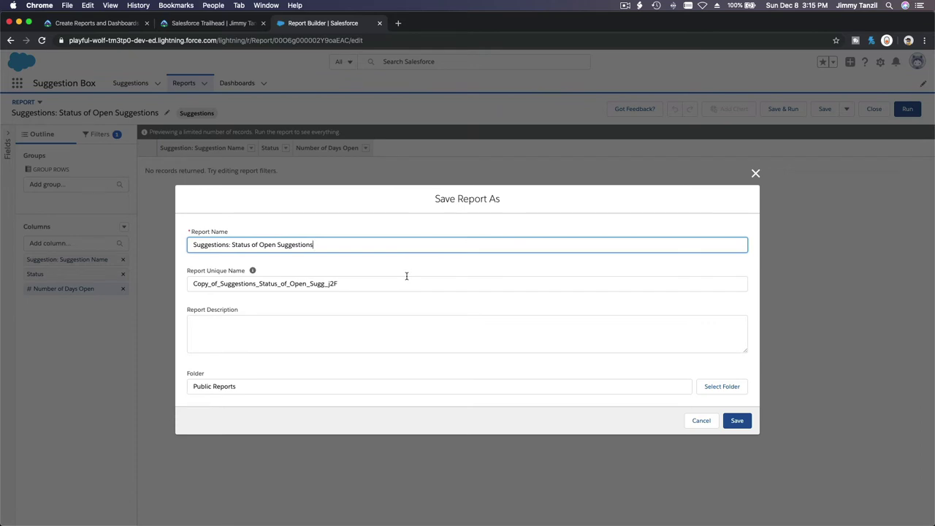
Step: Clear the copy's unique name so it regenerates from the report name, and save the copy in the Public Reports folder
click(406, 284)
key(super+a)
key(BackSpace)
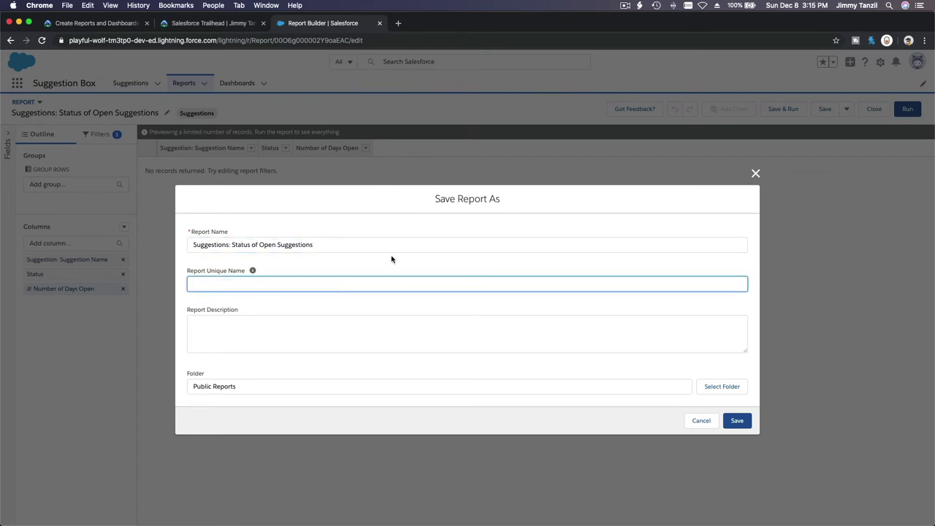
click(388, 244)
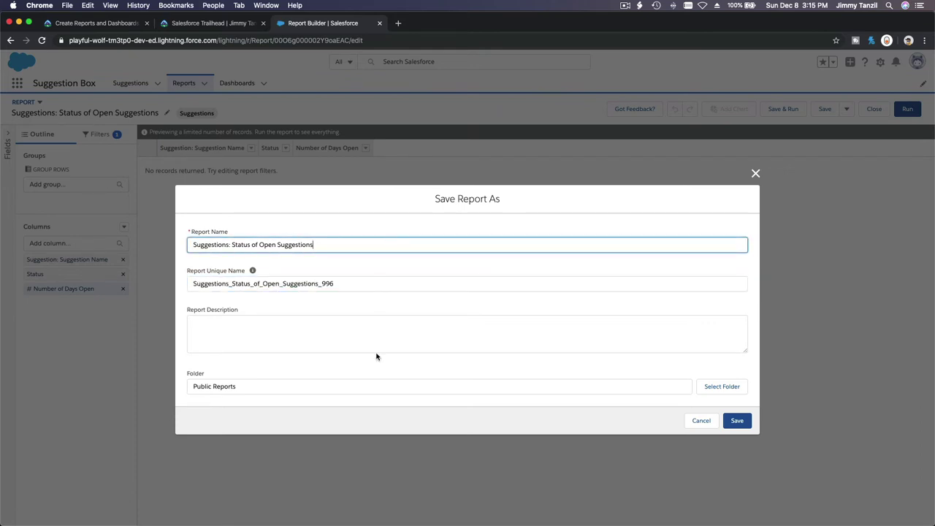
click(737, 422)
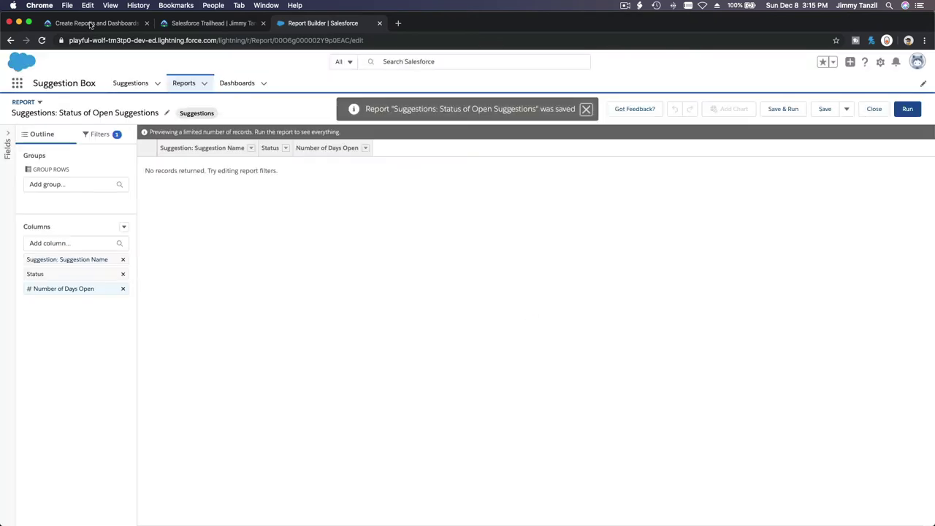
Step: Check the grouping instruction on Trailhead, and group the report copy's rows by Status
click(92, 23)
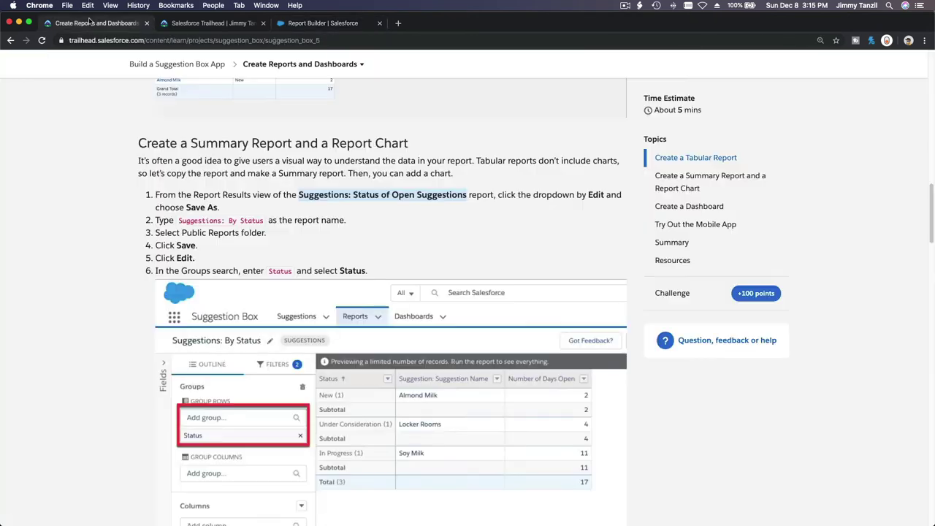
click(312, 246)
scroll(381, 231, down, 1)
scroll(381, 231, down, 2)
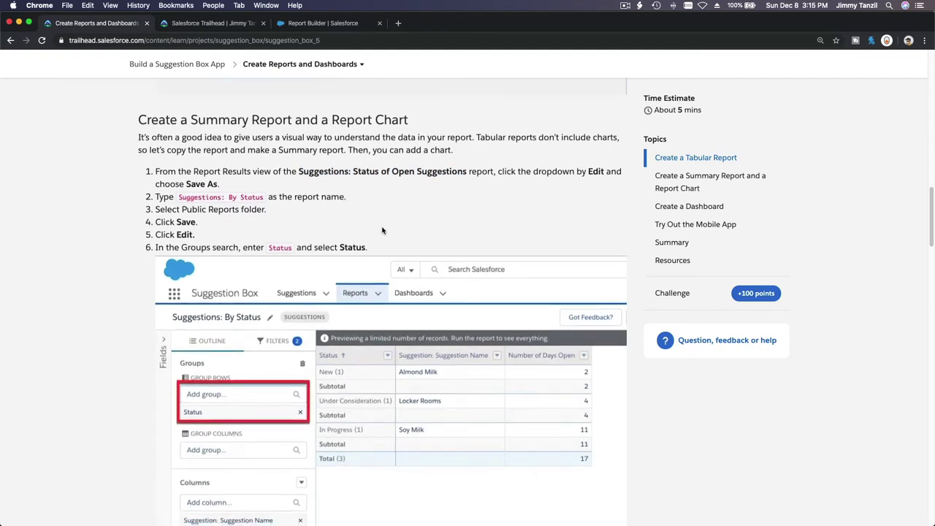
scroll(382, 231, down, 5)
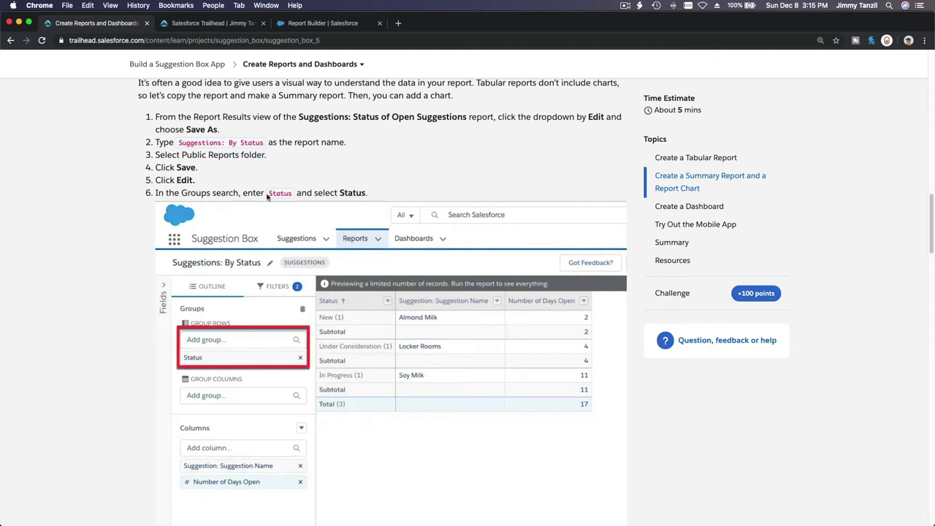
scroll(270, 194, down, 7)
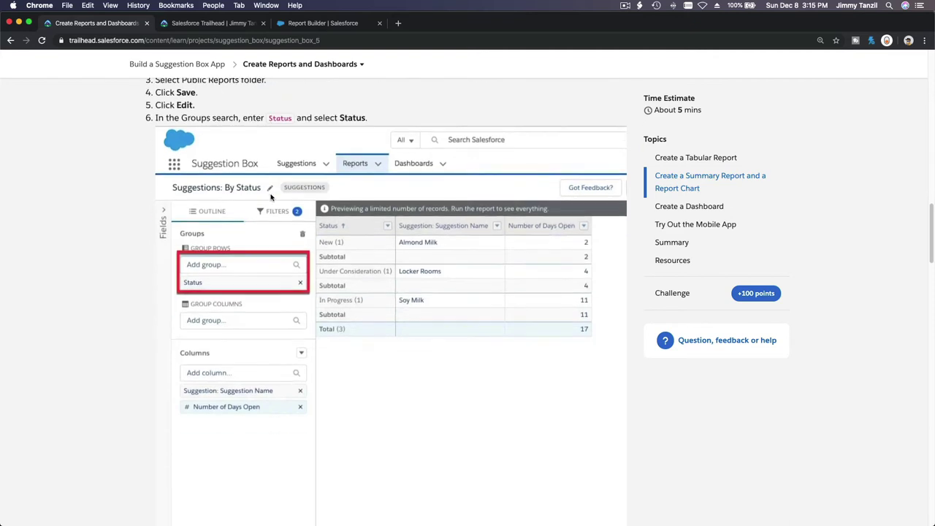
click(306, 23)
click(79, 183)
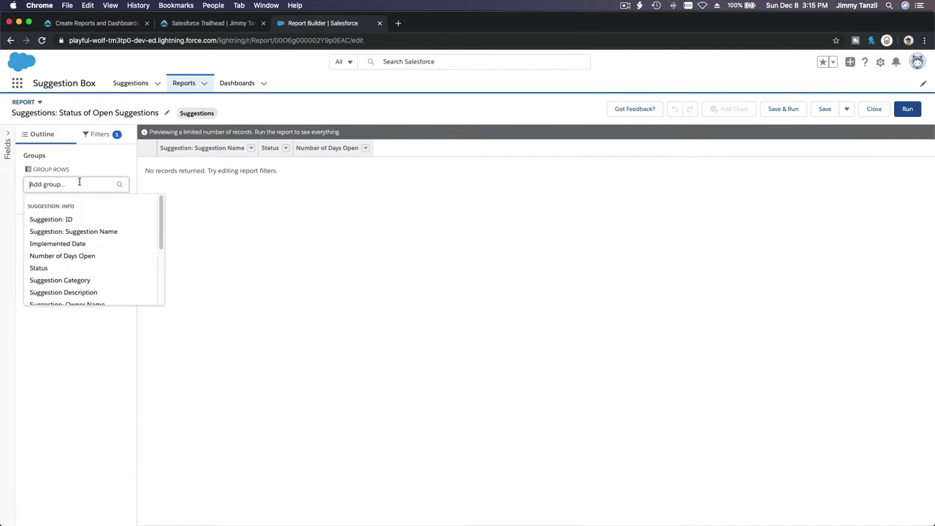
text(Status)
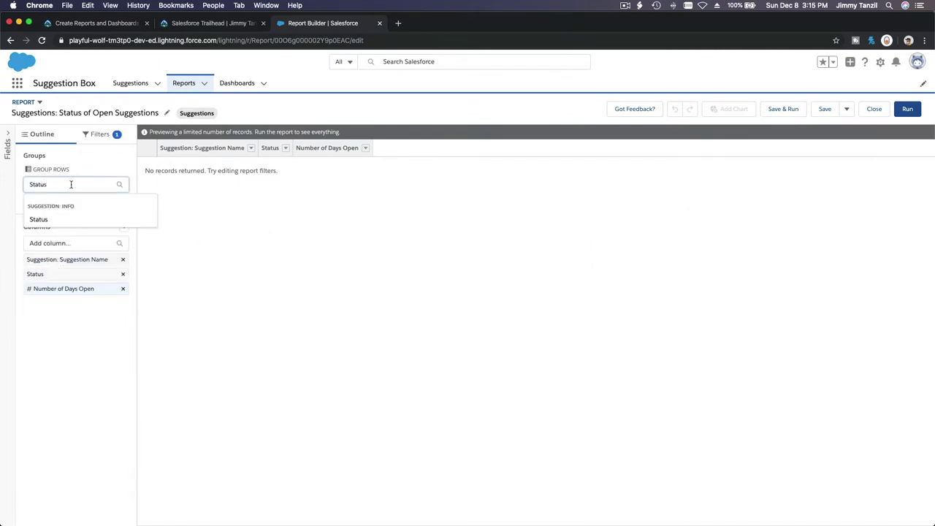
click(38, 219)
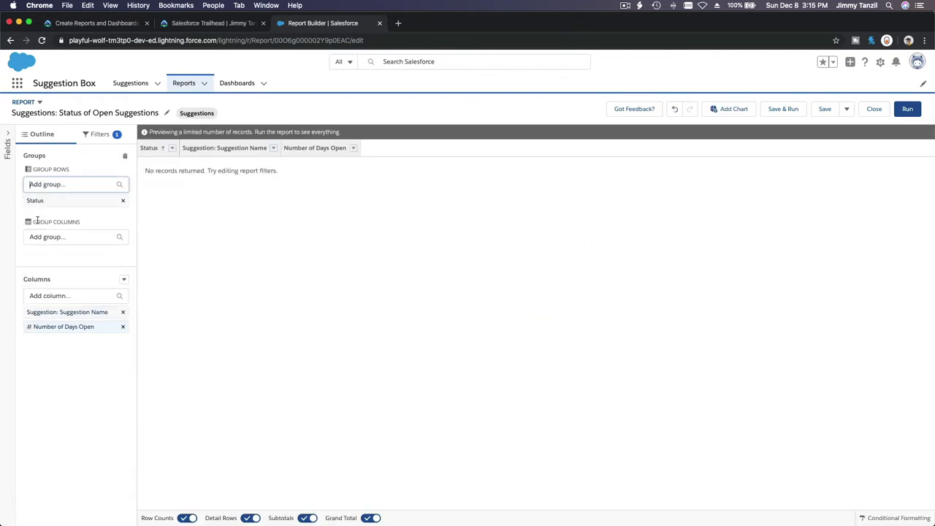
Step: Read Trailhead's save, run and chart instructions, then save and run the grouped report and dismiss the notification
click(77, 28)
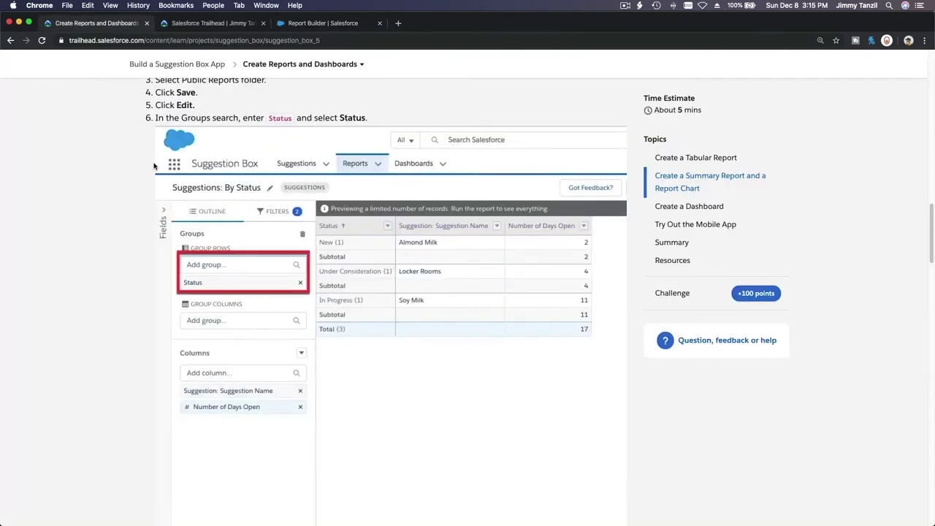
scroll(154, 167, down, 5)
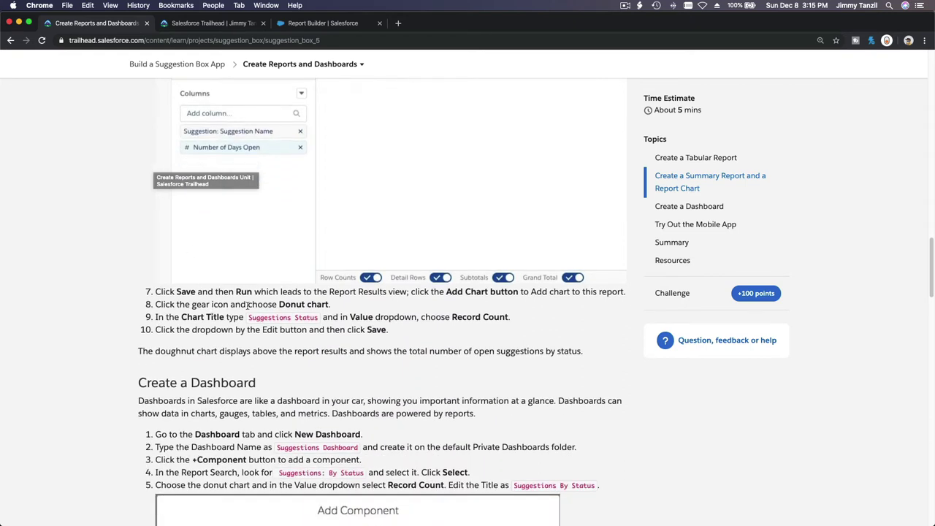
click(307, 24)
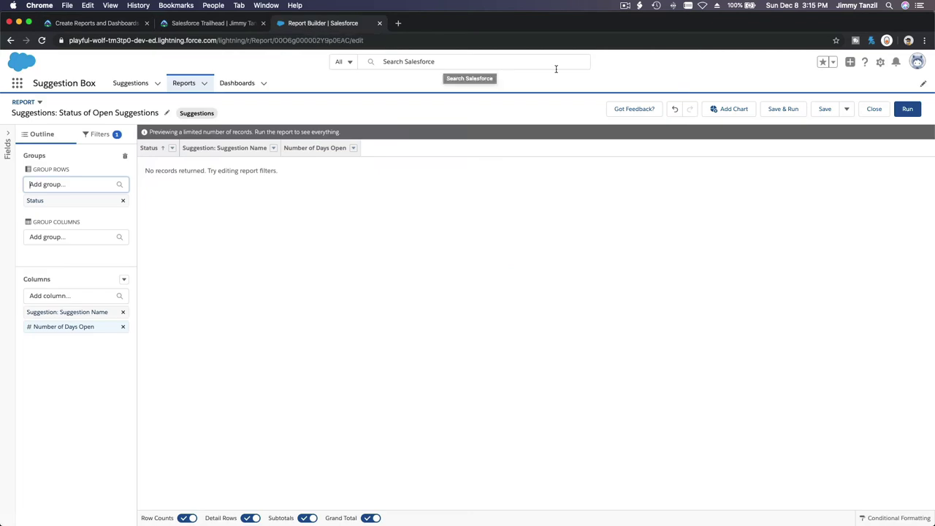
click(781, 112)
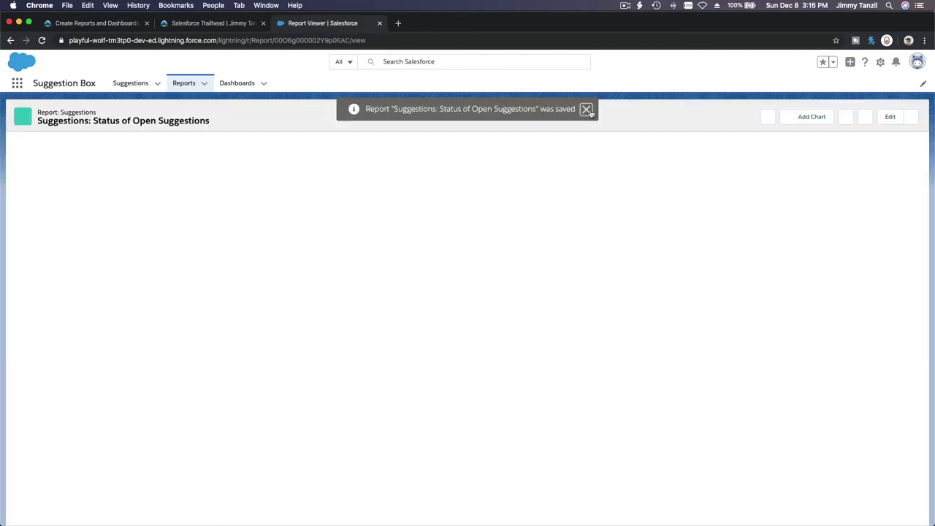
click(587, 111)
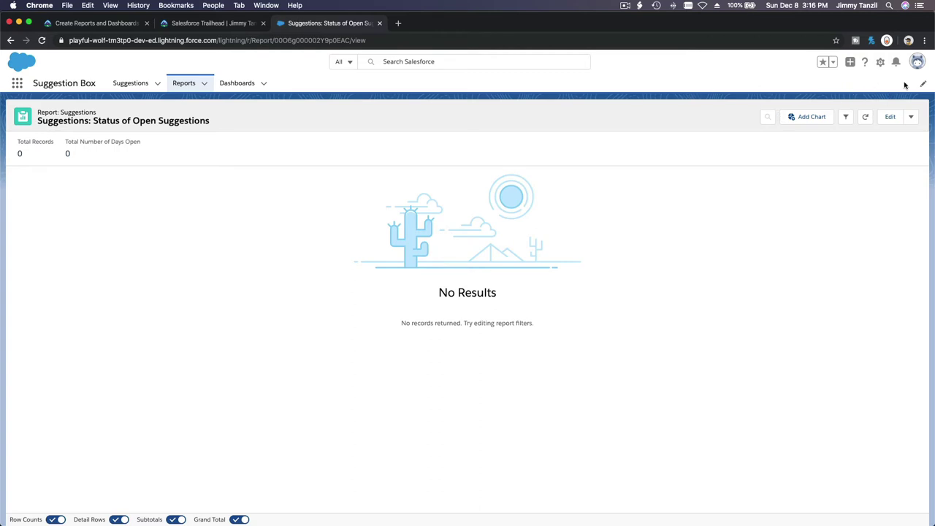
Step: Open Setup in a new browser tab and launch the Suggestion Box app from there
click(882, 66)
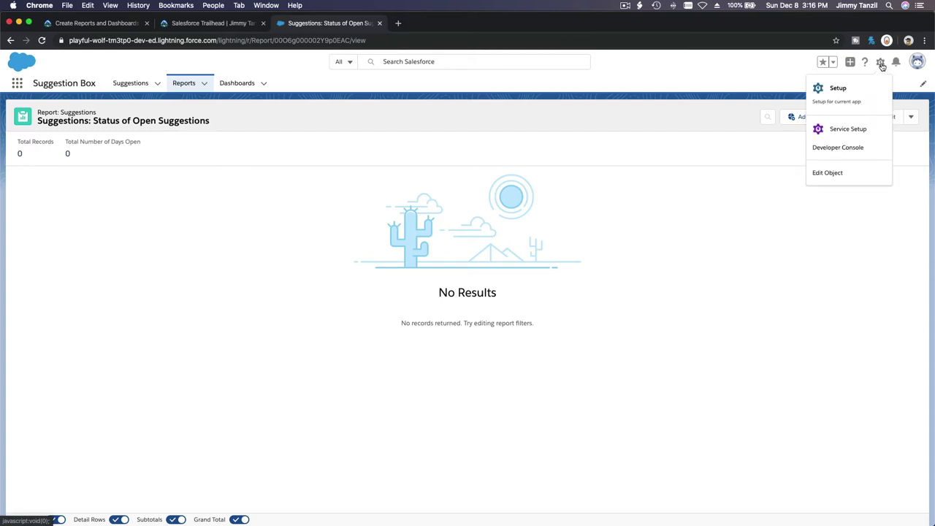
click(884, 89)
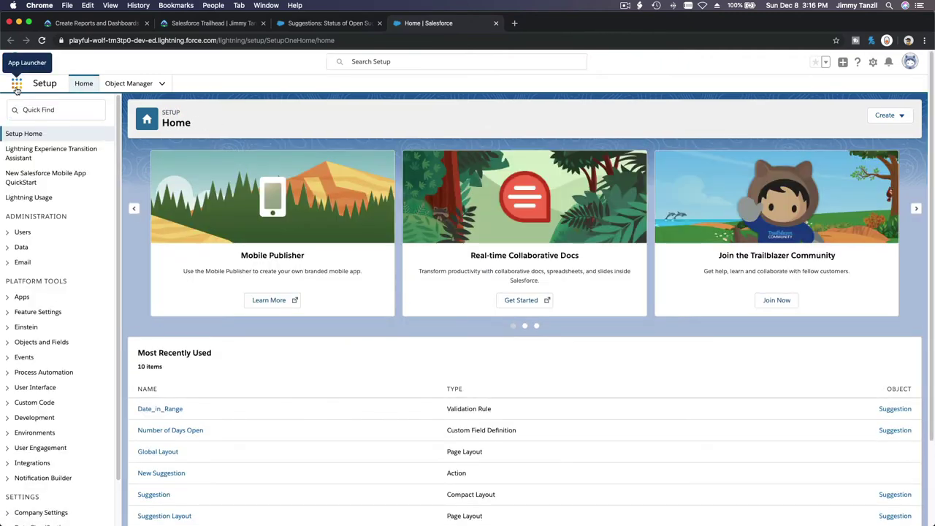
click(16, 85)
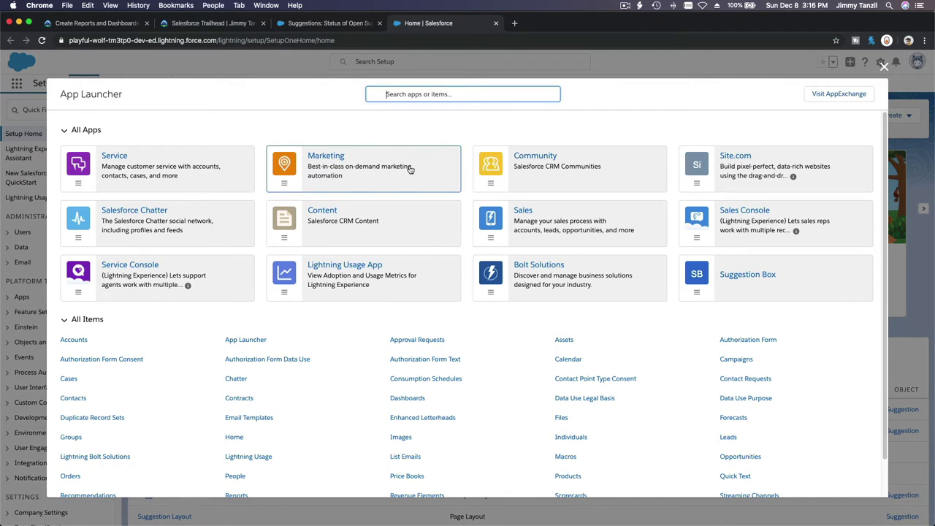
click(730, 274)
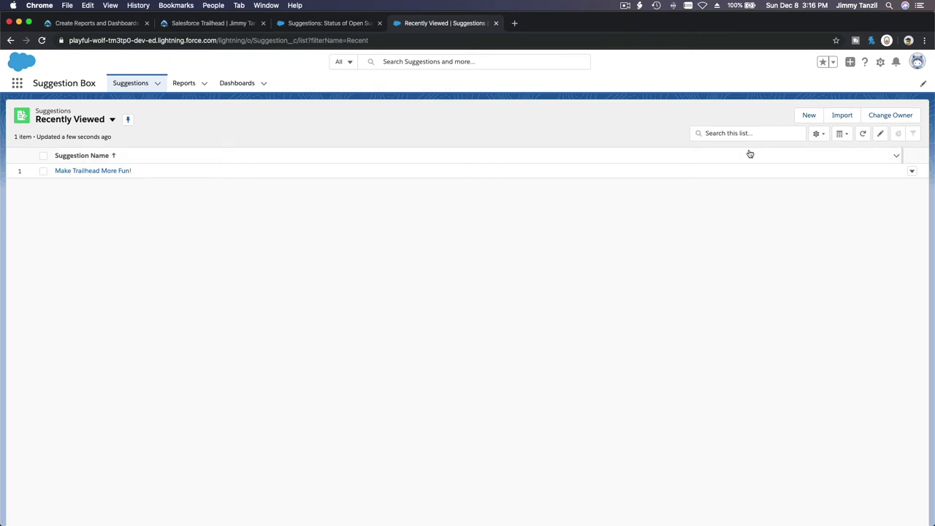
Step: Create a suggestion named "Suggestion One" with category Customer Service, status New and description "Suggestion One", and save it to start another
click(809, 116)
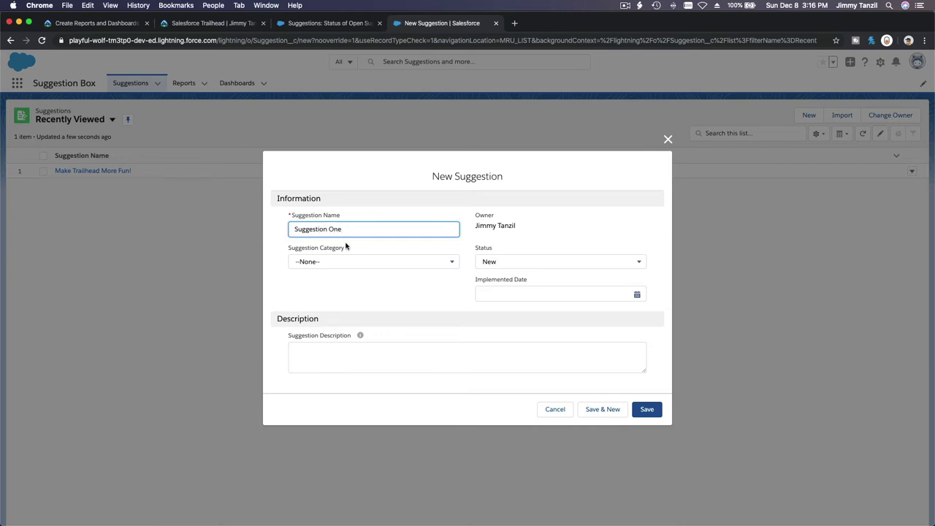
click(344, 264)
click(348, 298)
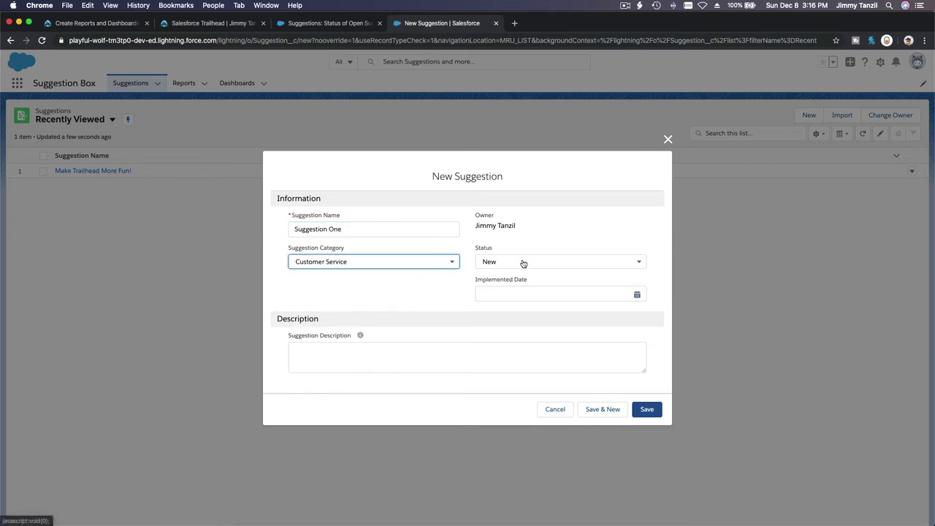
click(522, 263)
click(423, 349)
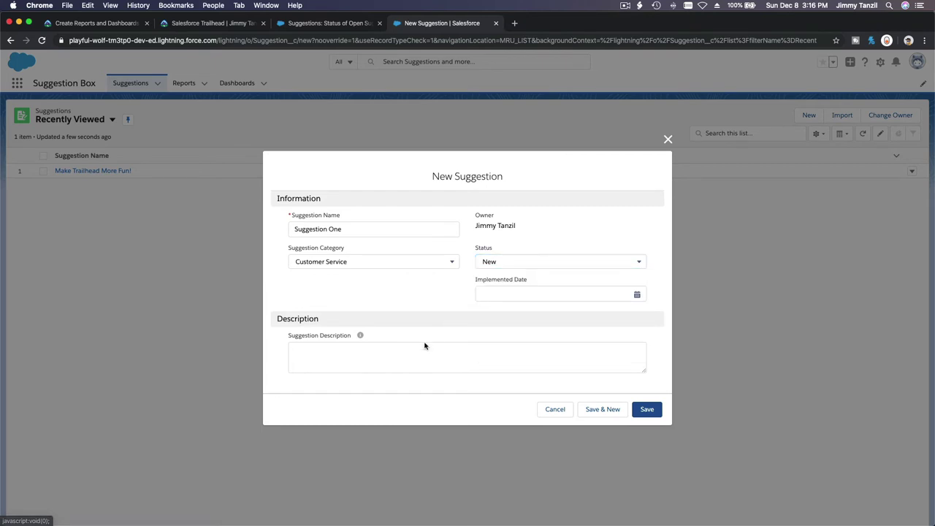
click(592, 414)
Step: Create and save a suggestion named "Suggestion two" with category Facilities/ IT, status New and description "Suggestion two"
text(Sugges)
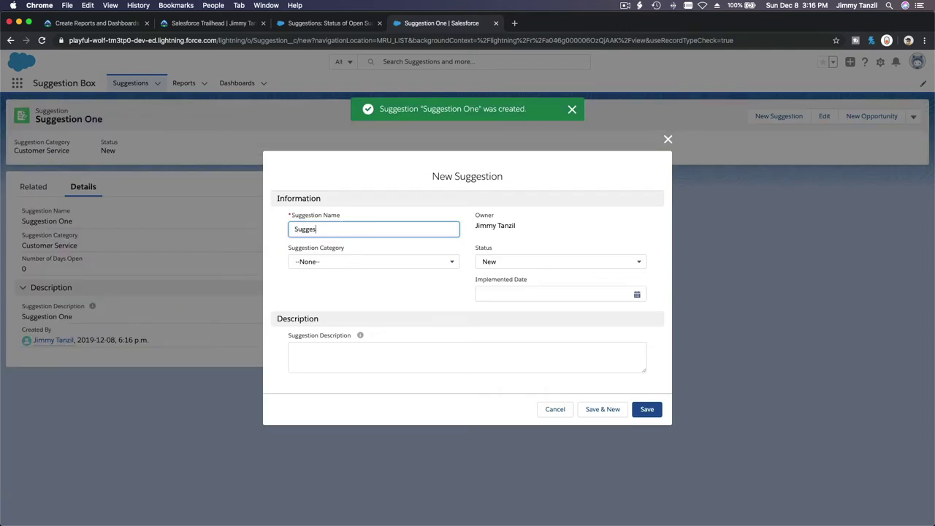
text(tion two)
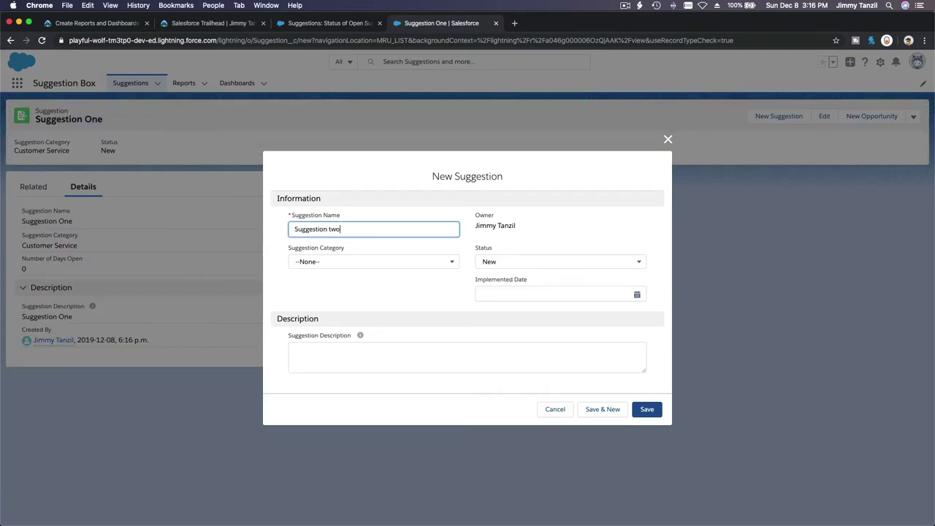
click(338, 262)
click(352, 332)
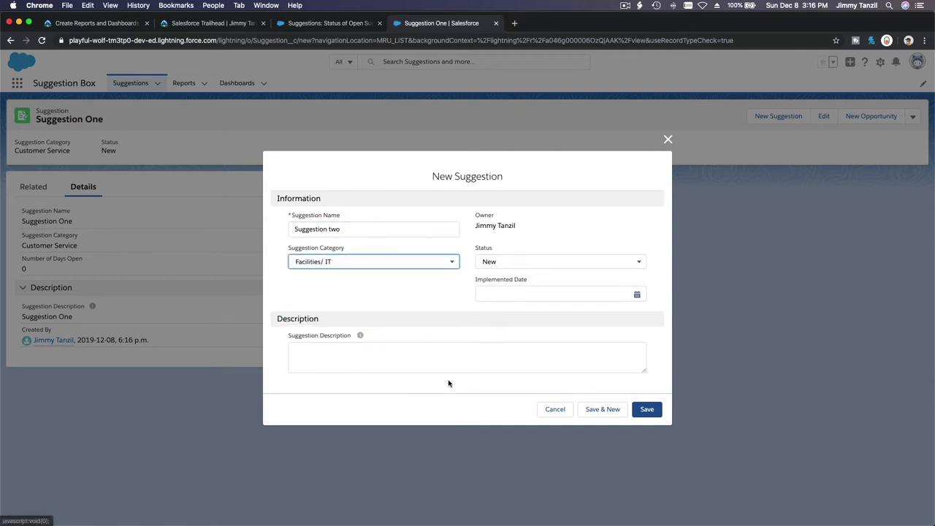
click(443, 358)
text(Suggestion two)
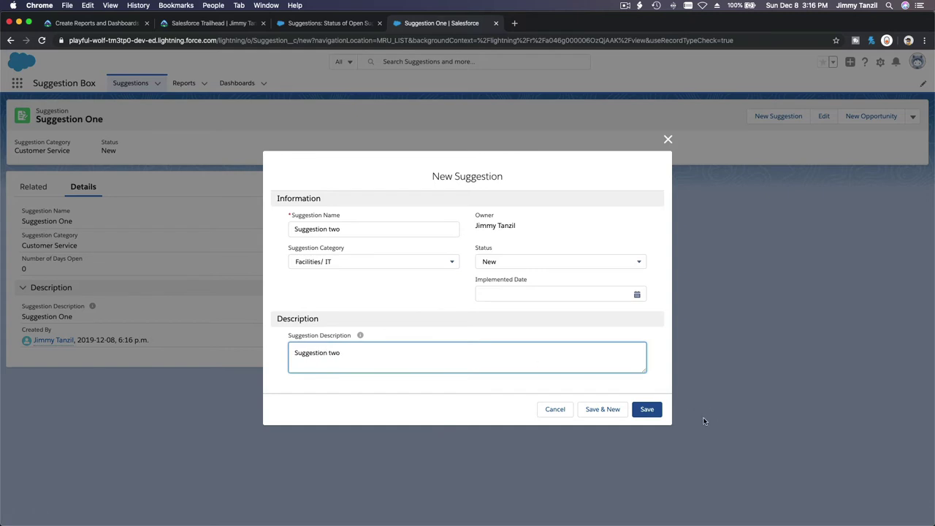
click(646, 409)
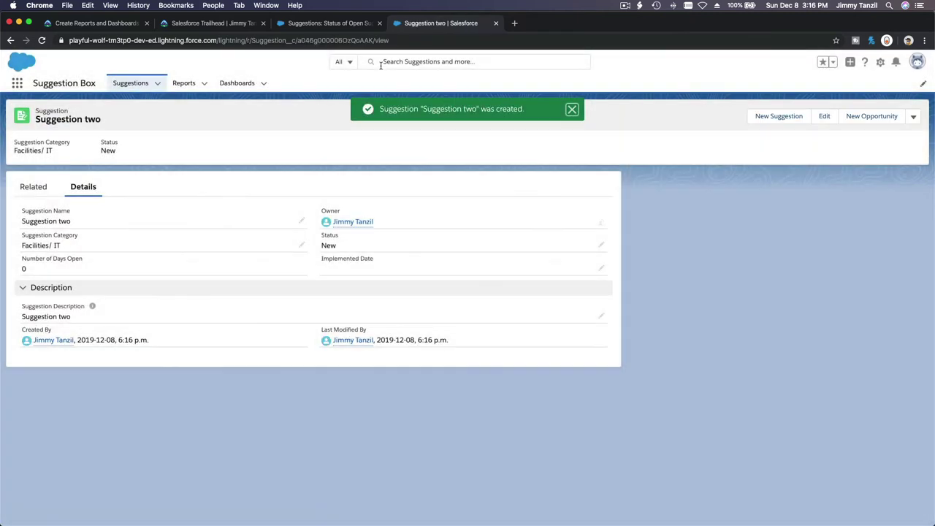
Step: Refresh the Status of Open Suggestions report, and check Trailhead's instructions for adding a chart and its title
click(336, 23)
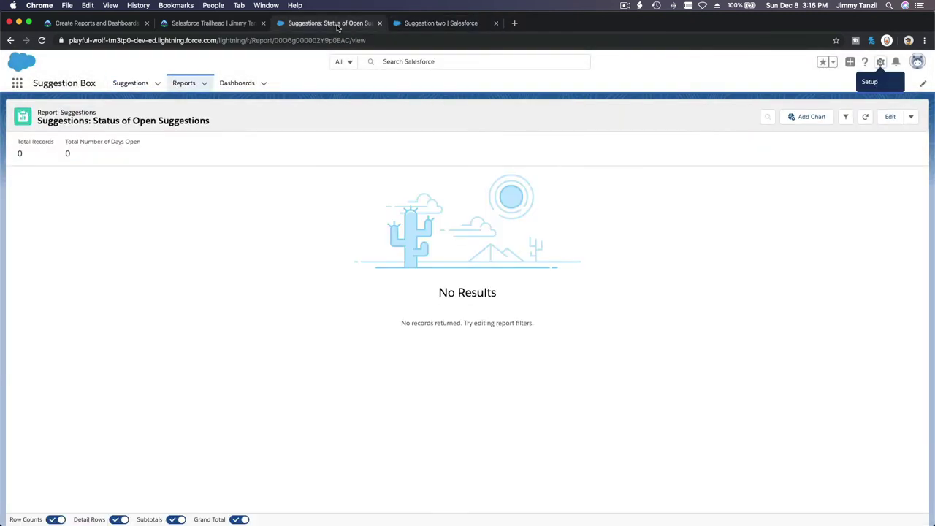
click(864, 117)
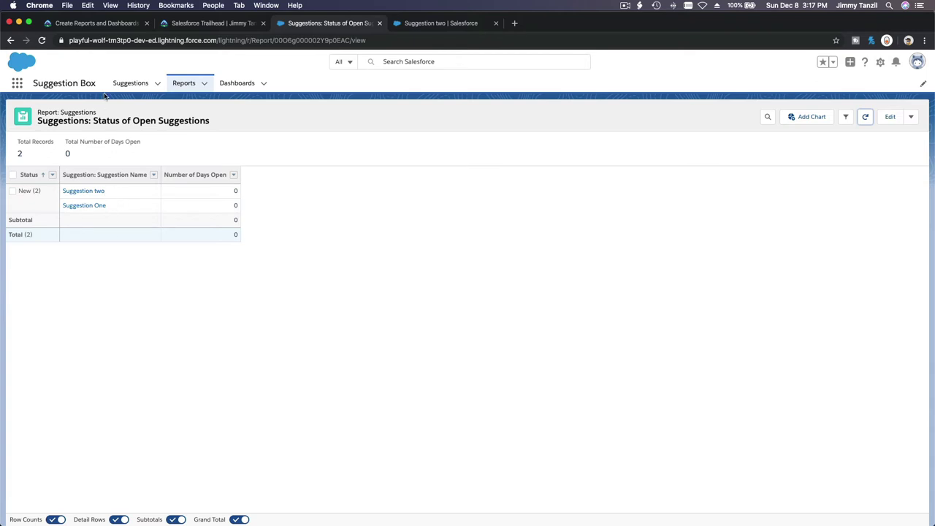
click(94, 24)
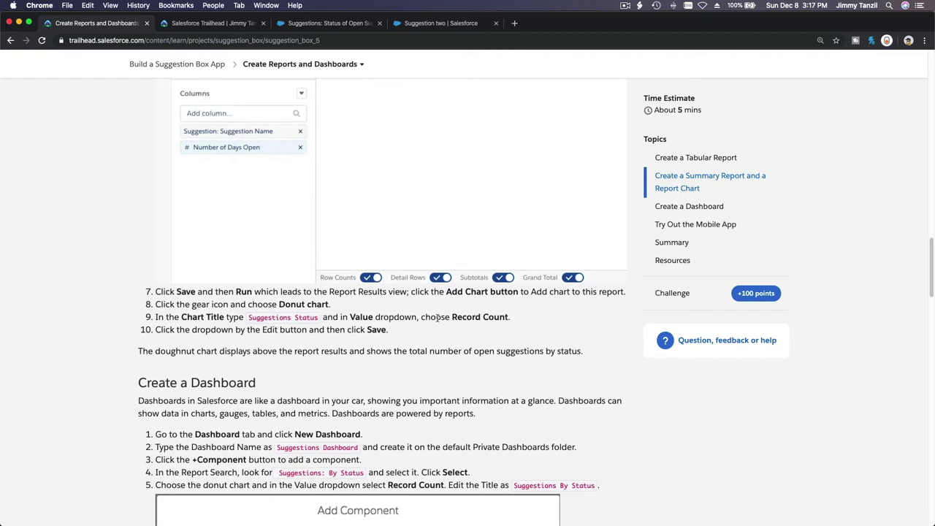
drag(446, 292, 518, 291)
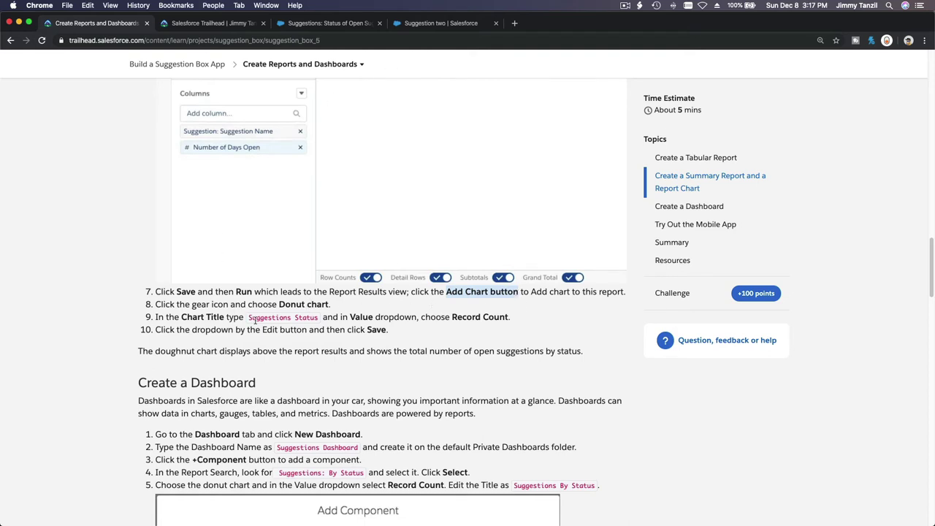
drag(249, 317, 316, 316)
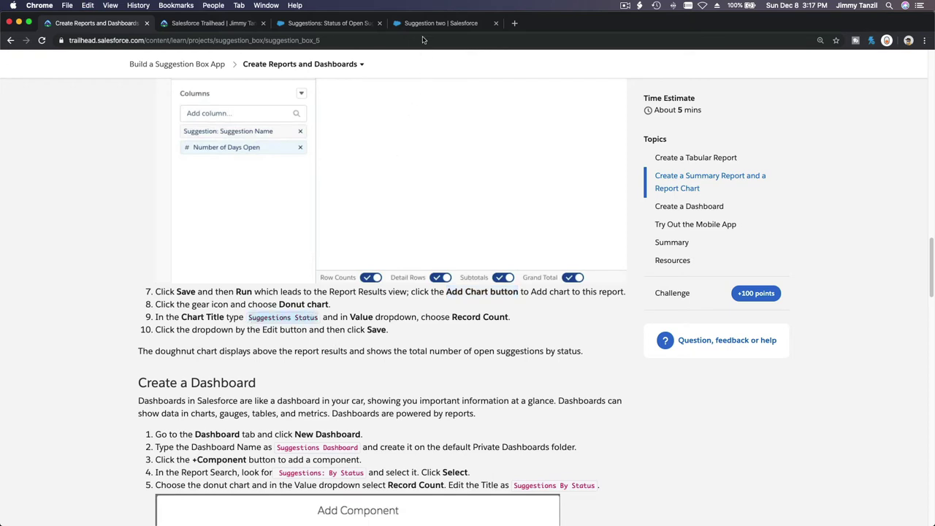
Step: Add a donut chart titled "Suggestions Status" to the Status of Open Suggestions report
click(305, 24)
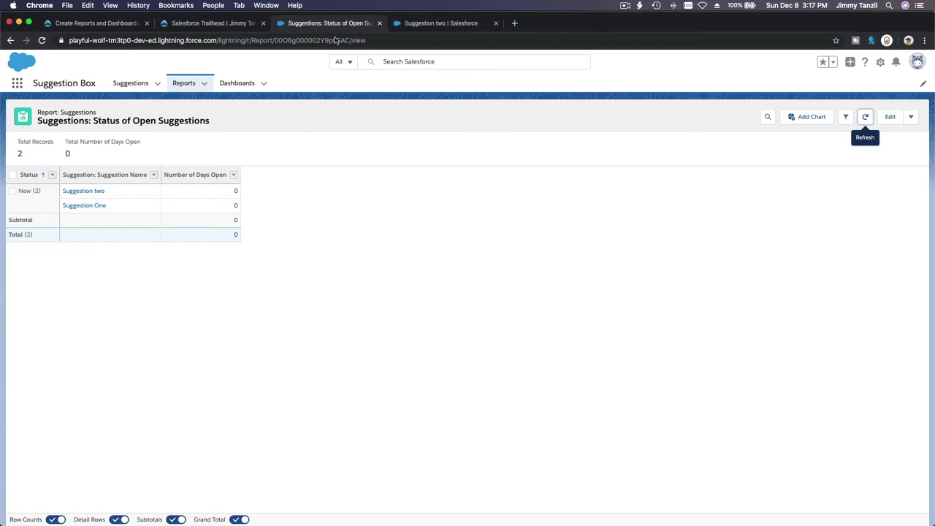
click(810, 117)
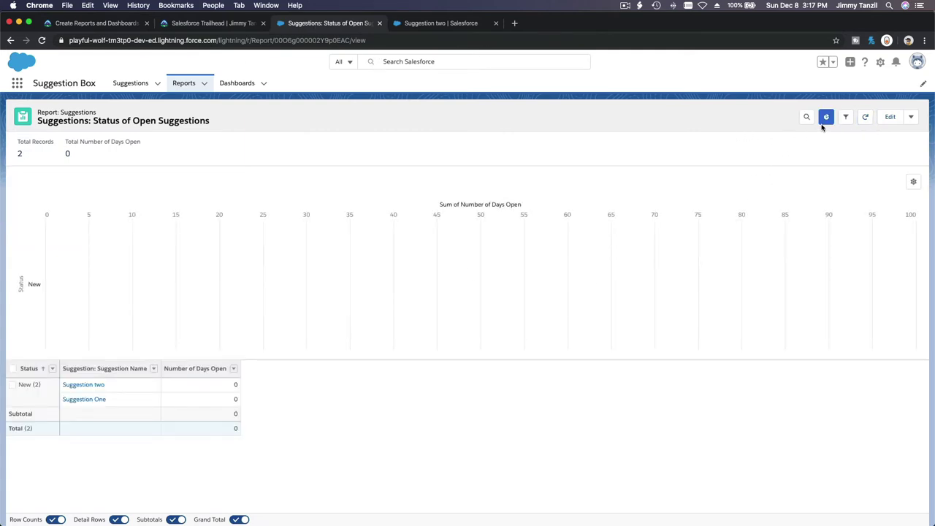
click(912, 183)
click(825, 272)
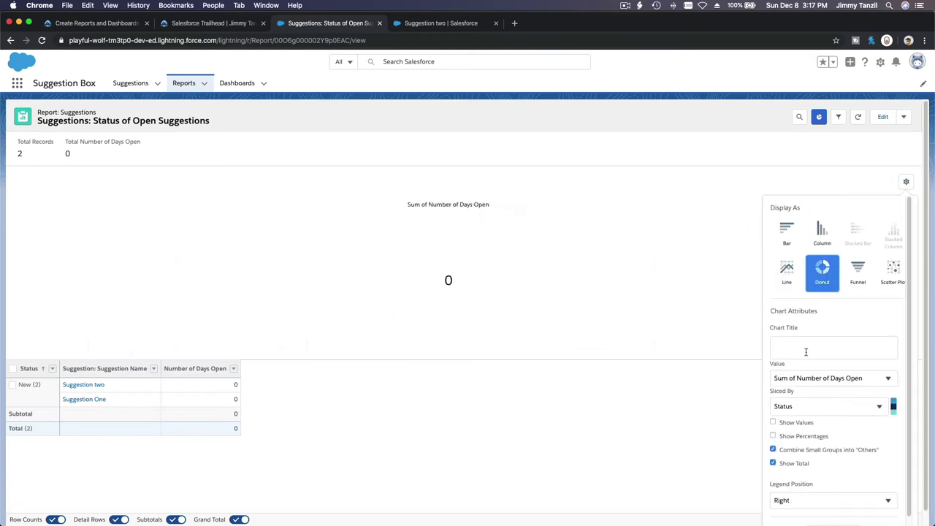
click(802, 346)
text(Suggestions Status)
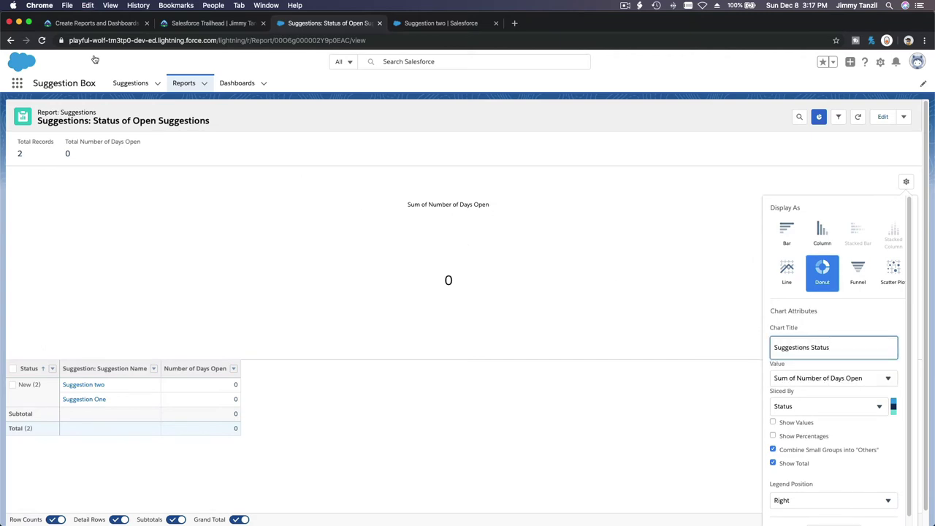
Step: Check the chart value instruction on Trailhead, and set the report chart's value to Record Count
click(84, 22)
scroll(187, 321, down, 2)
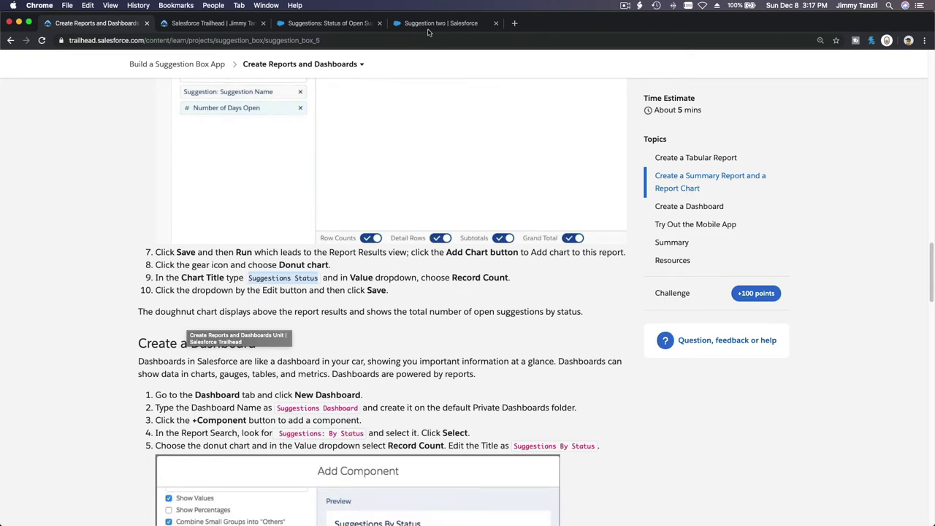
click(330, 23)
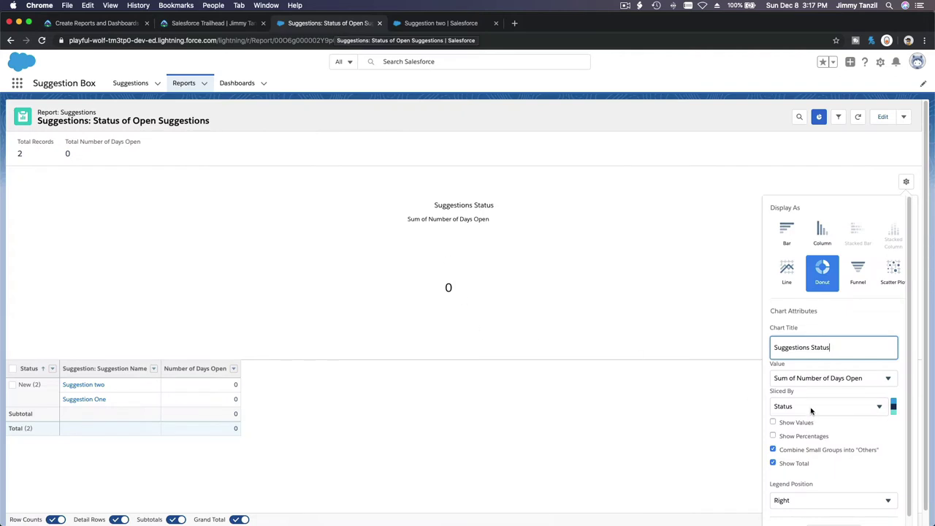
click(805, 377)
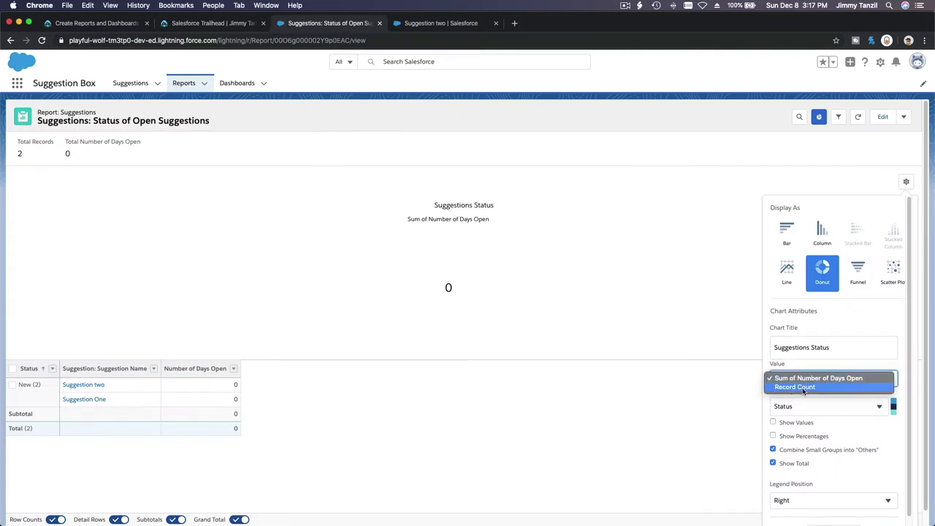
click(802, 388)
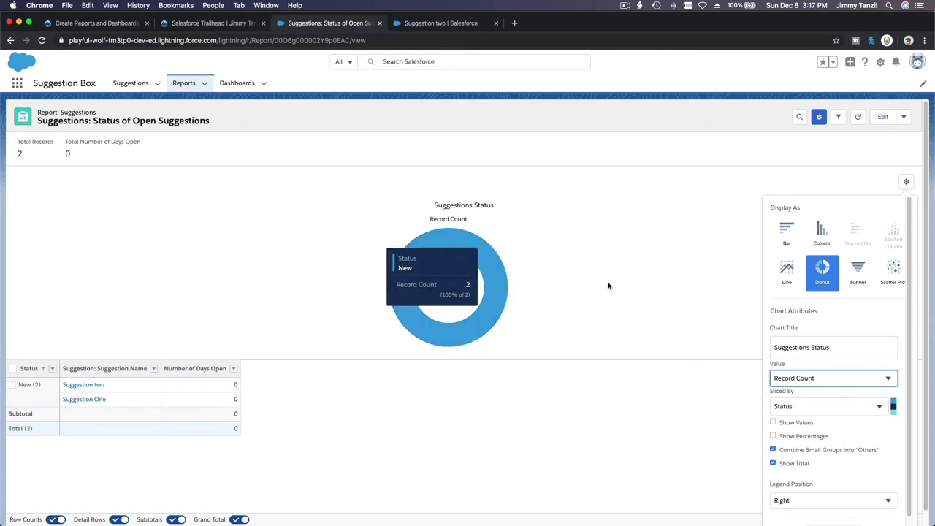
Step: Read Trailhead's instructions for saving the report and creating a dashboard
click(107, 27)
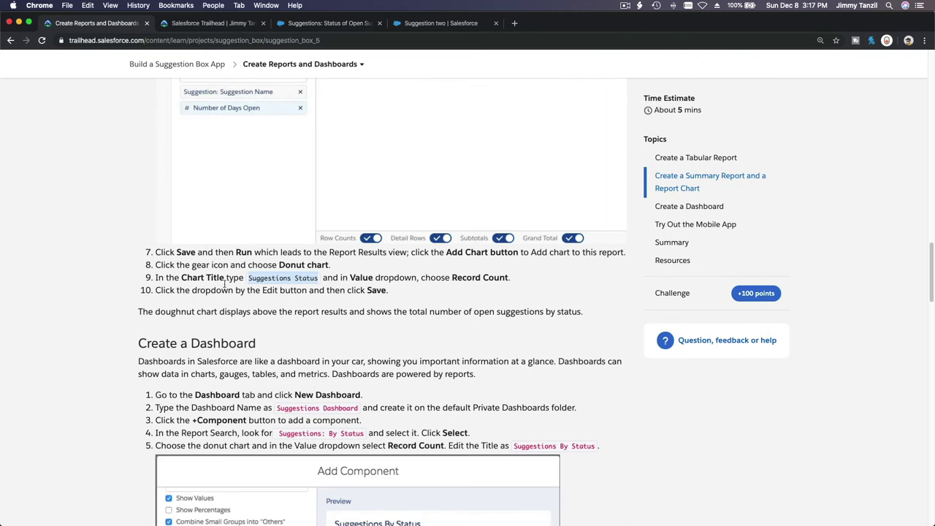
scroll(225, 284, down, 5)
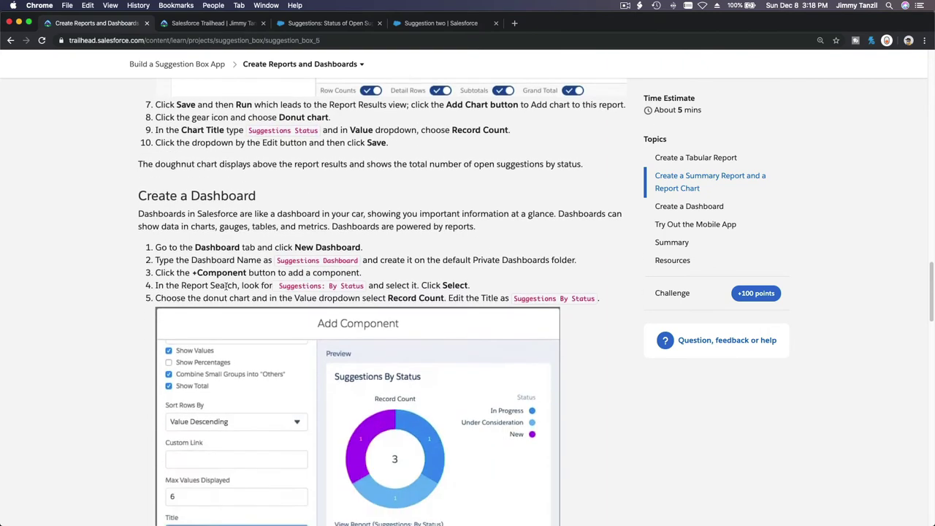
scroll(225, 284, down, 3)
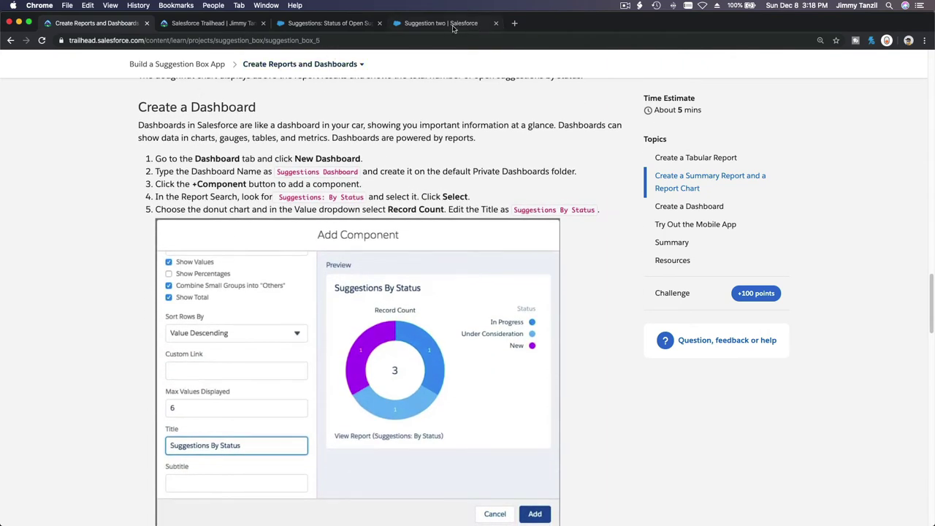
Step: Close the extra suggestion browser tab and the chart settings, and save the report with its chart, dismissing the notification
click(447, 25)
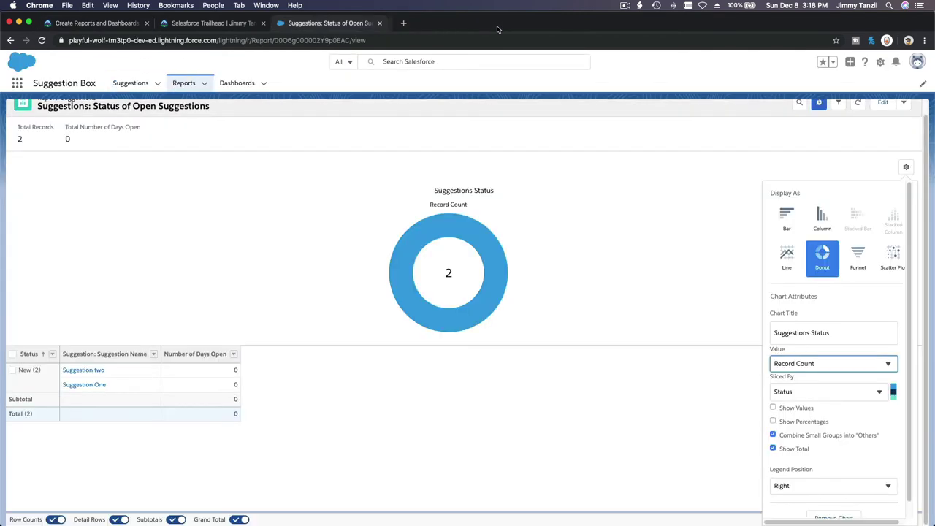
click(495, 23)
scroll(825, 460, down, 1)
click(701, 314)
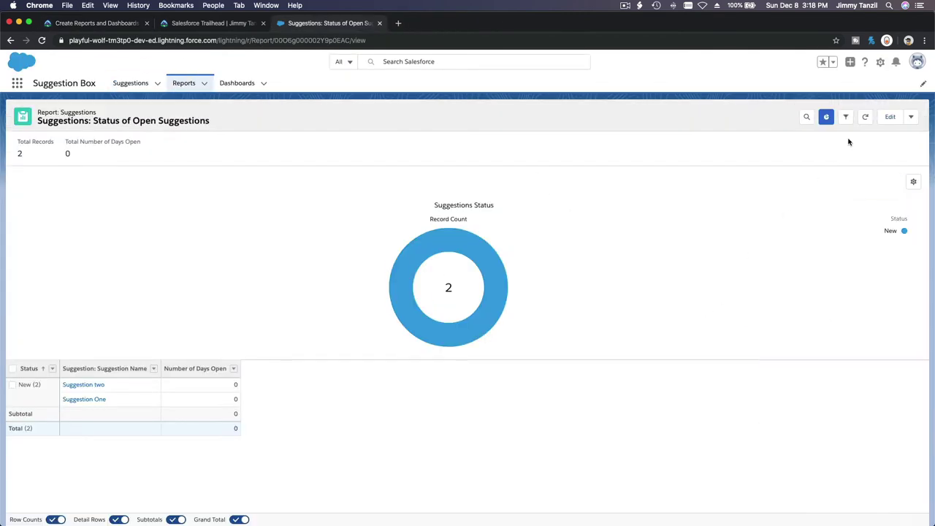
click(909, 117)
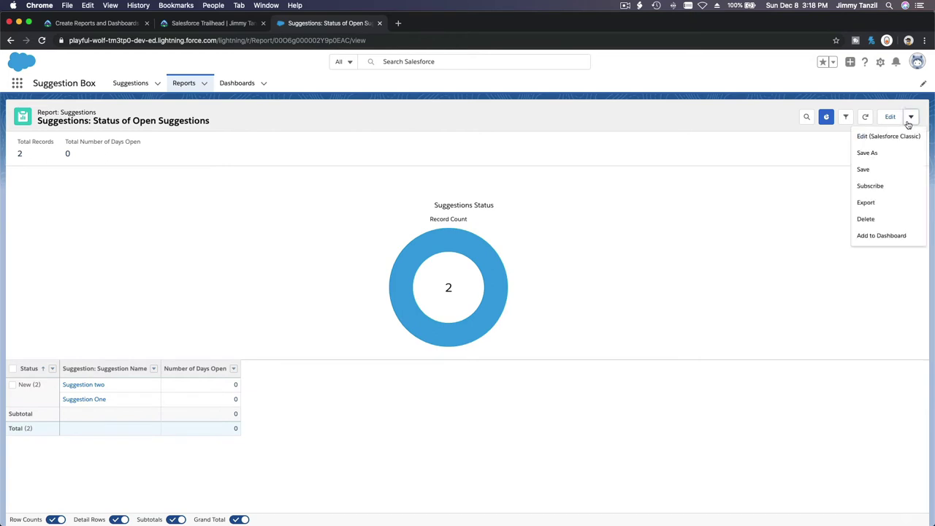
click(873, 170)
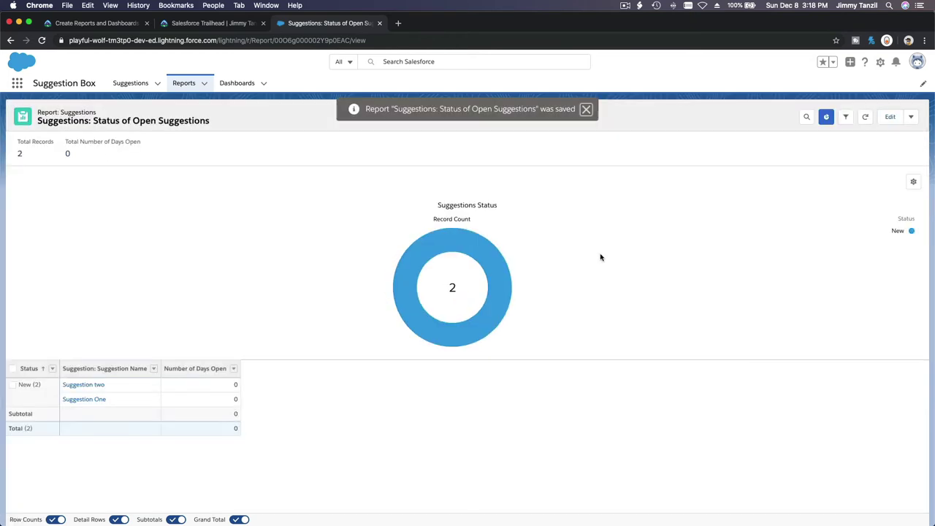
click(585, 109)
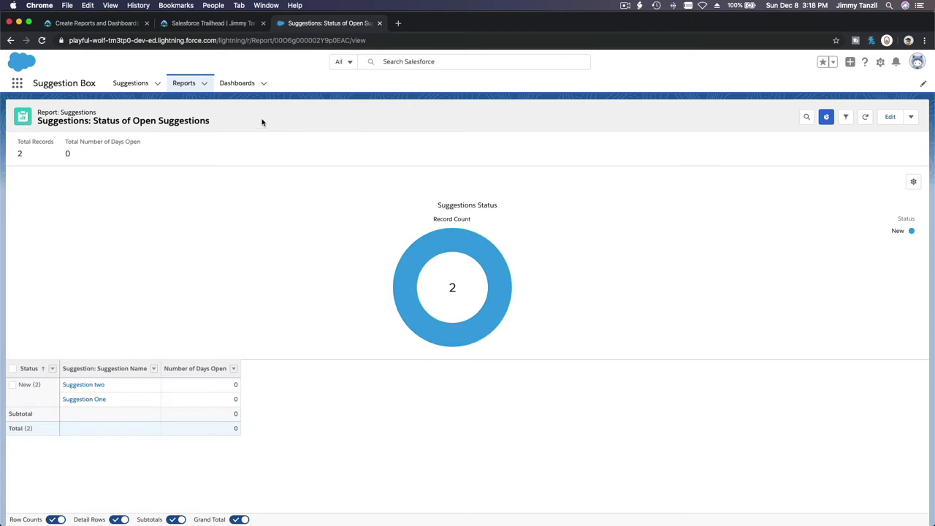
Step: Start a new dashboard and name it "Suggestions Dashboard", copying the name from the Trailhead instructions
click(237, 84)
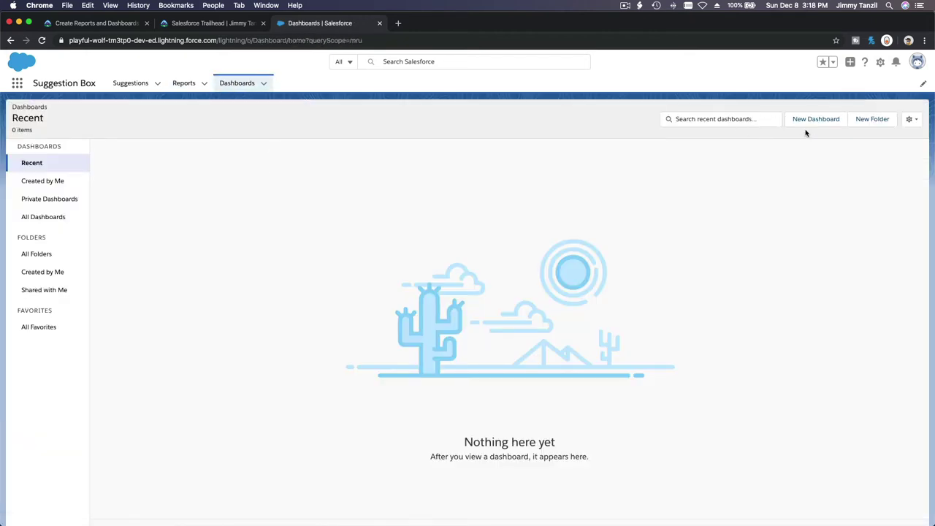
click(814, 120)
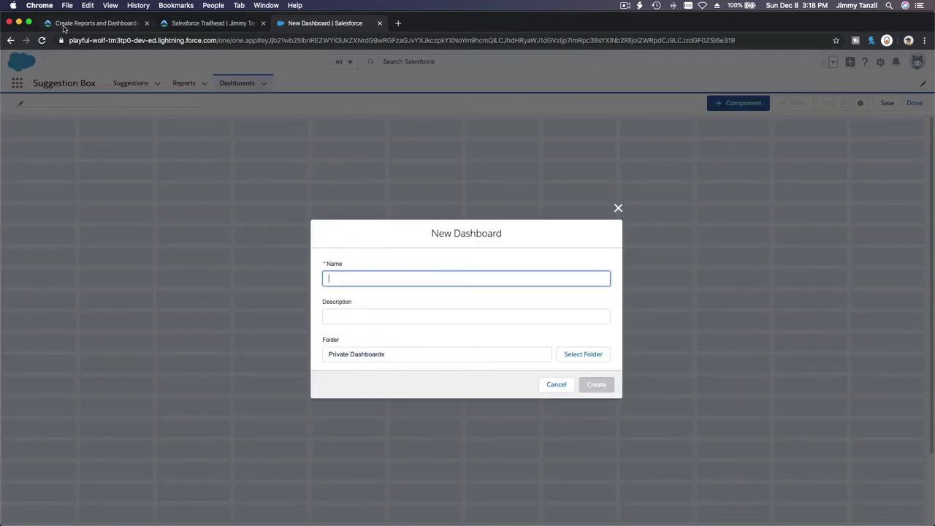
click(65, 26)
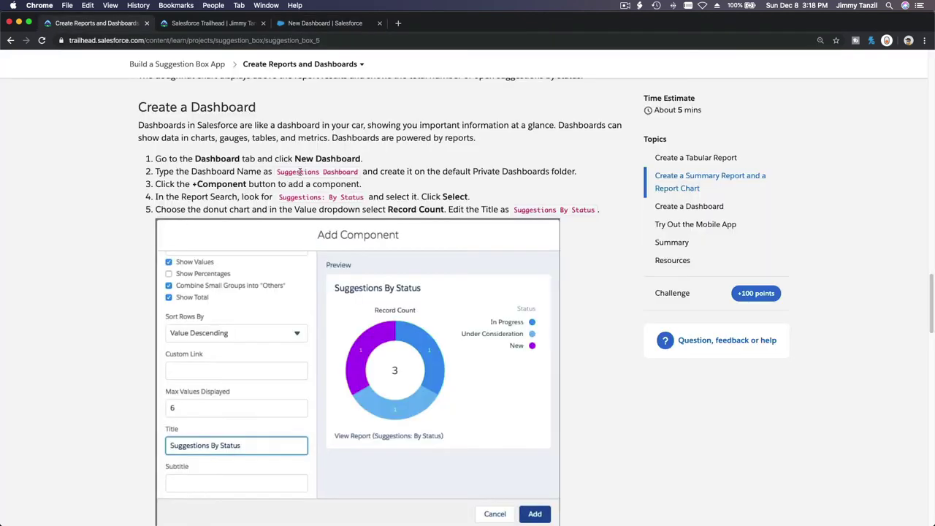
drag(276, 172, 358, 172)
key(super+c)
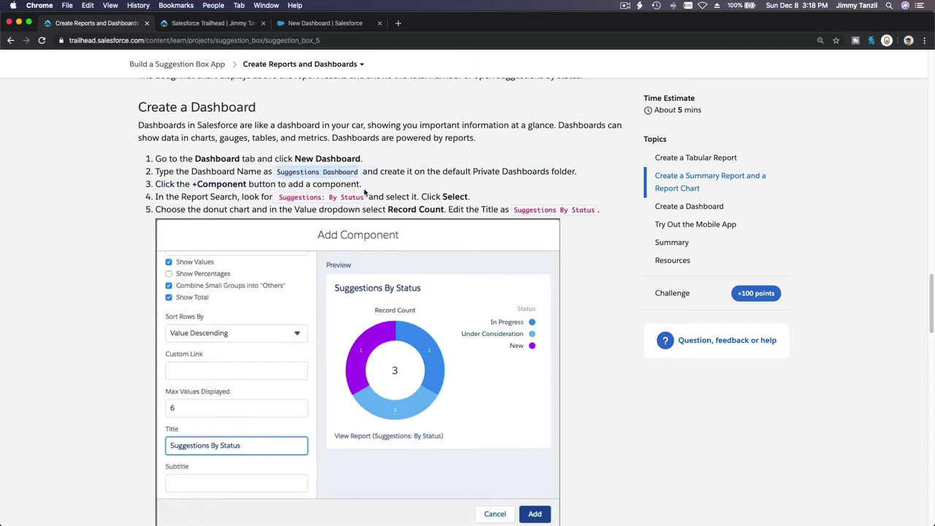
click(325, 25)
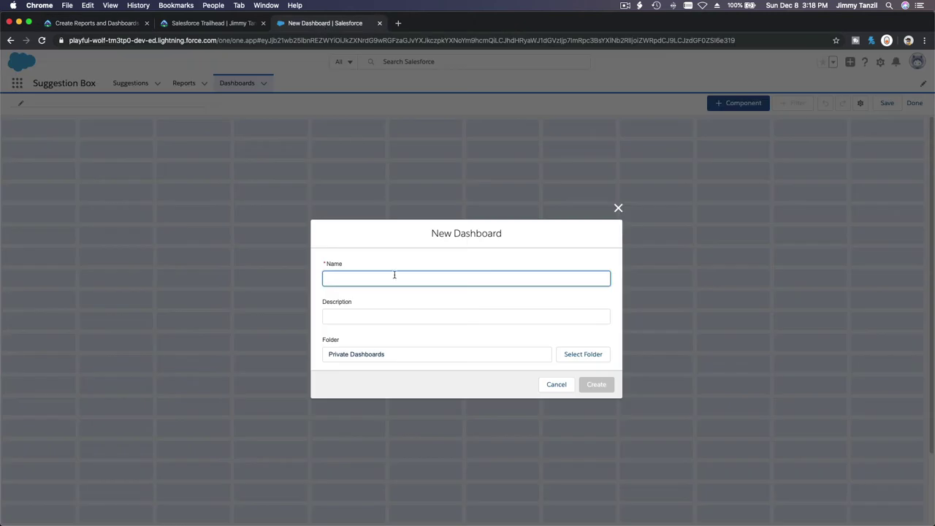
key(super+v)
key(Tab)
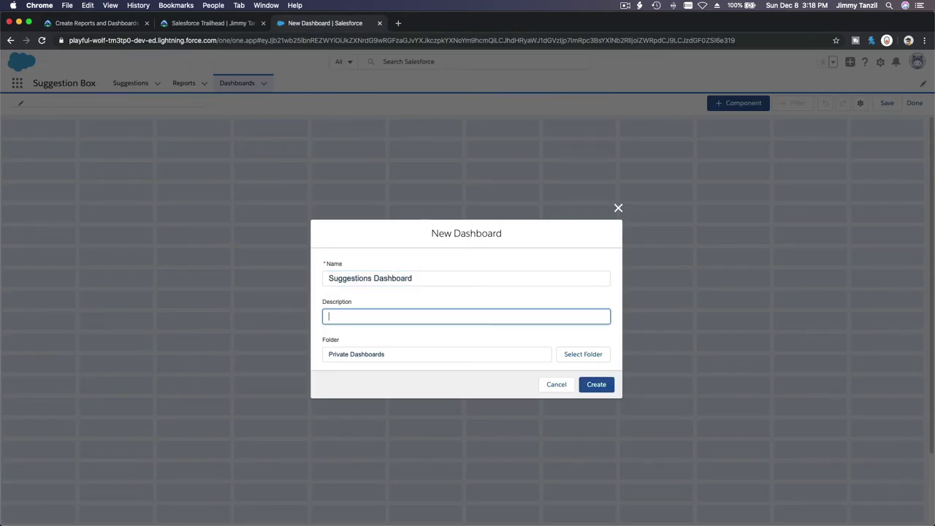
Step: Check Trailhead's folder instruction, and create the Suggestions Dashboard in the Private Dashboards folder
click(564, 361)
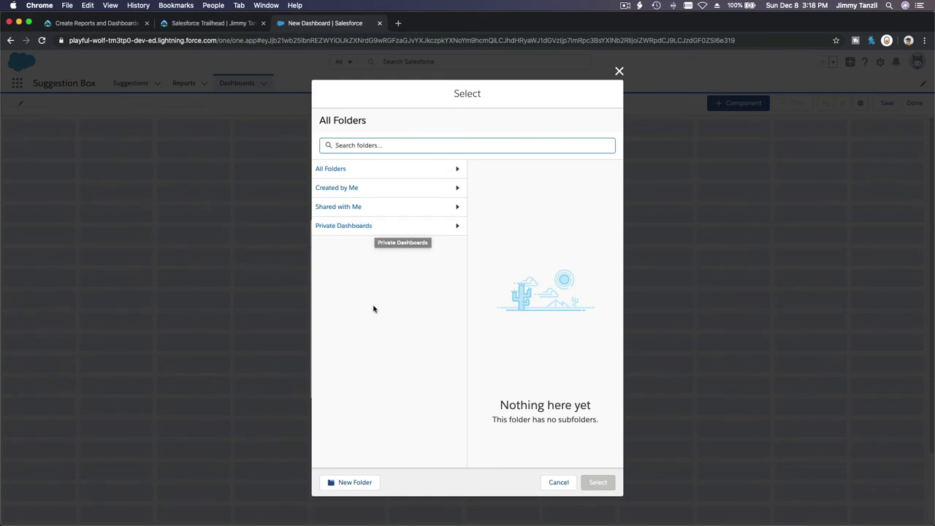
click(84, 24)
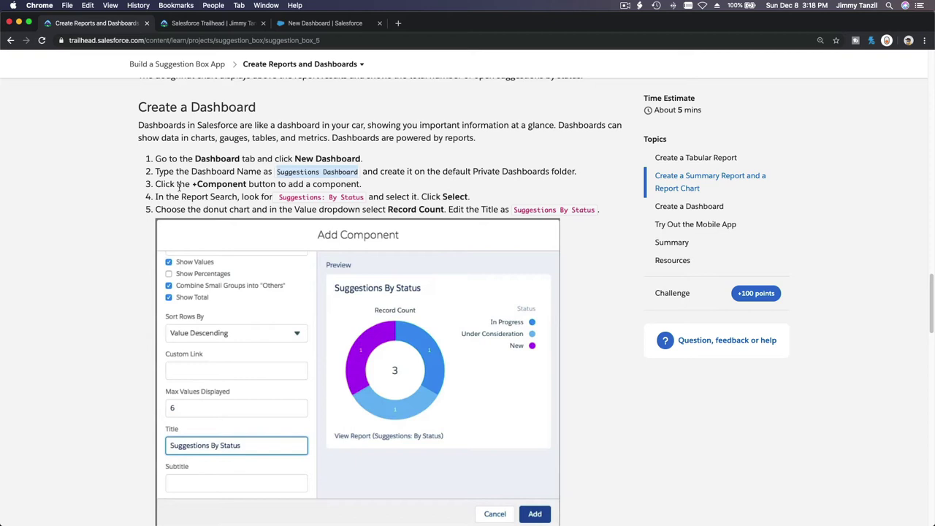
triple_click(511, 171)
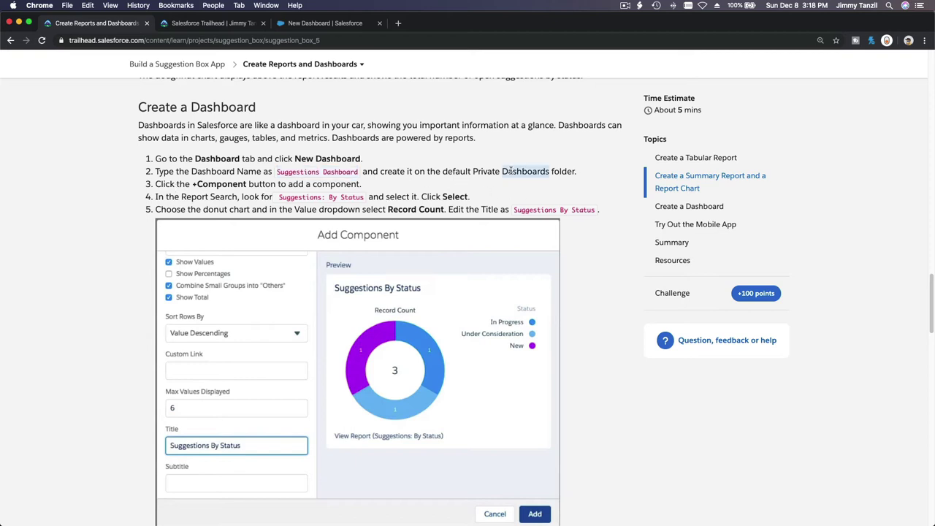
click(344, 25)
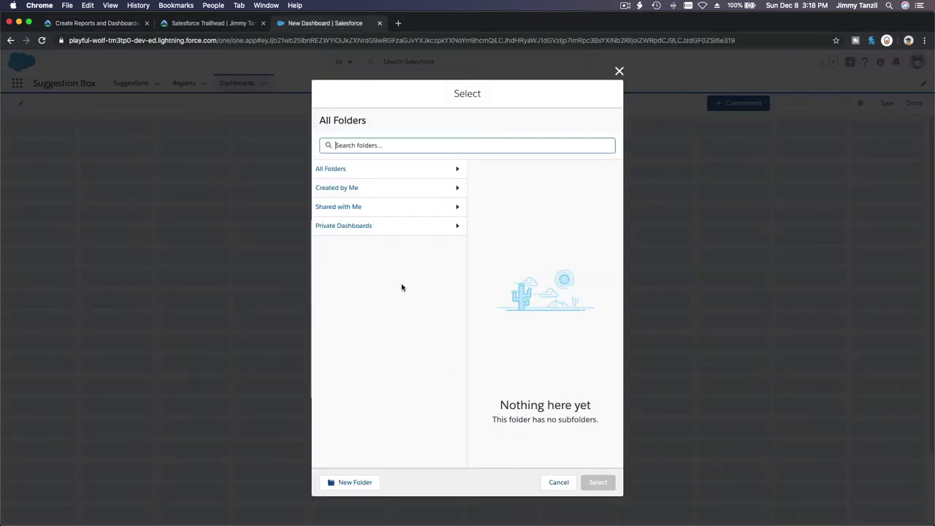
click(363, 227)
click(575, 483)
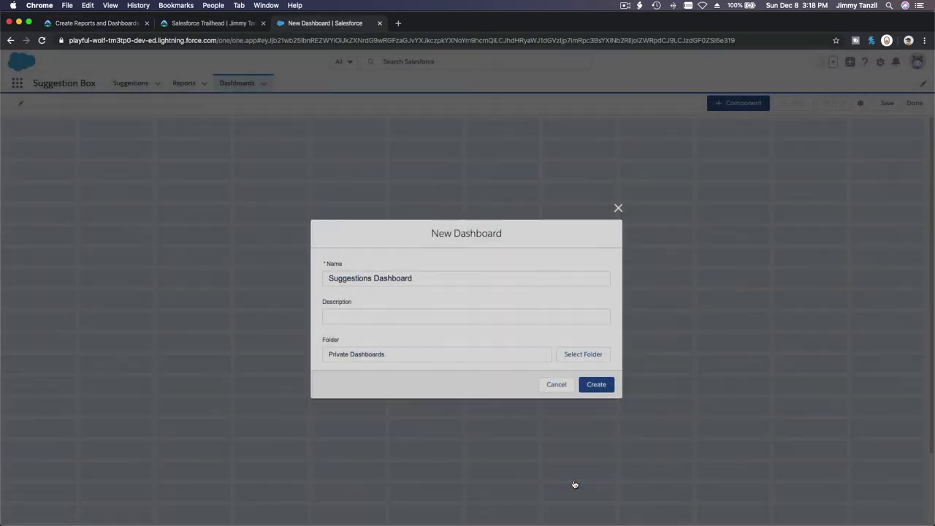
click(594, 382)
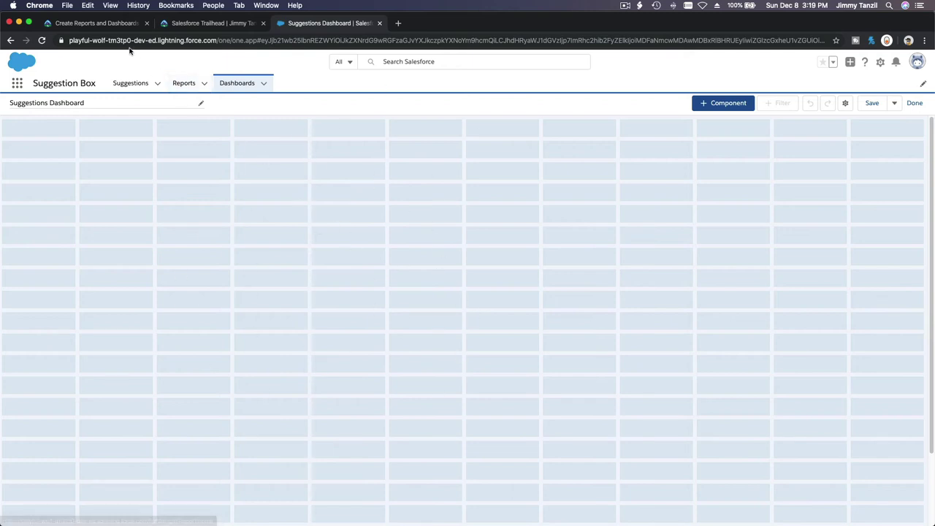
Step: Try to add a dashboard component based on the 6:18 PM "Suggestions: Status of Open Suggestions" report, following Trailhead's component instruction
click(110, 23)
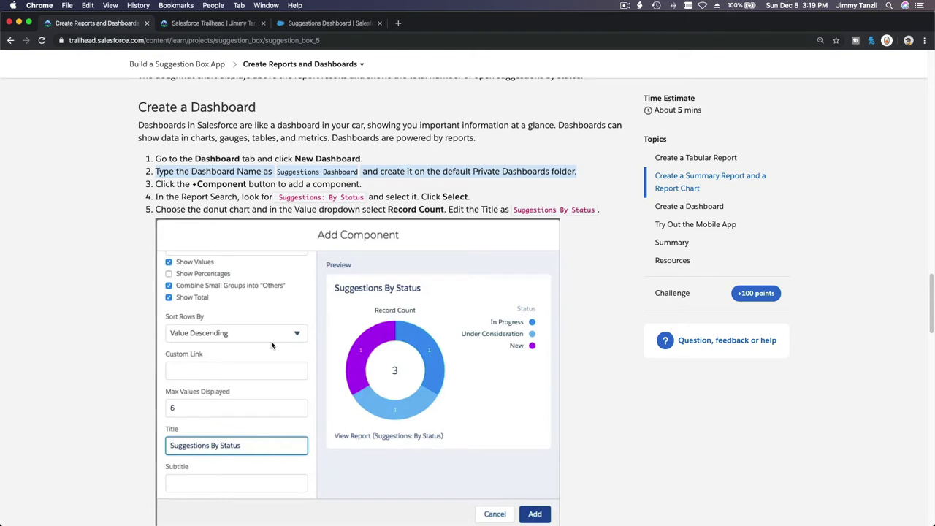
triple_click(217, 184)
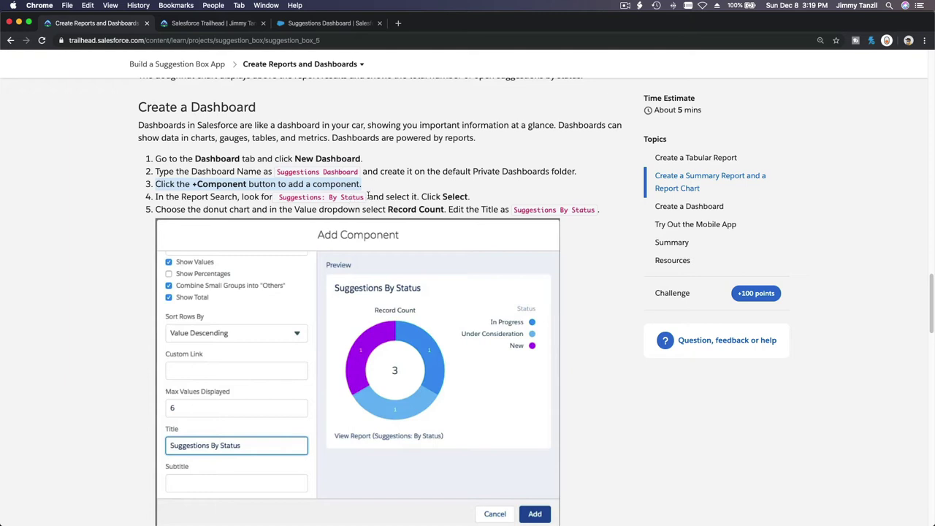
click(320, 24)
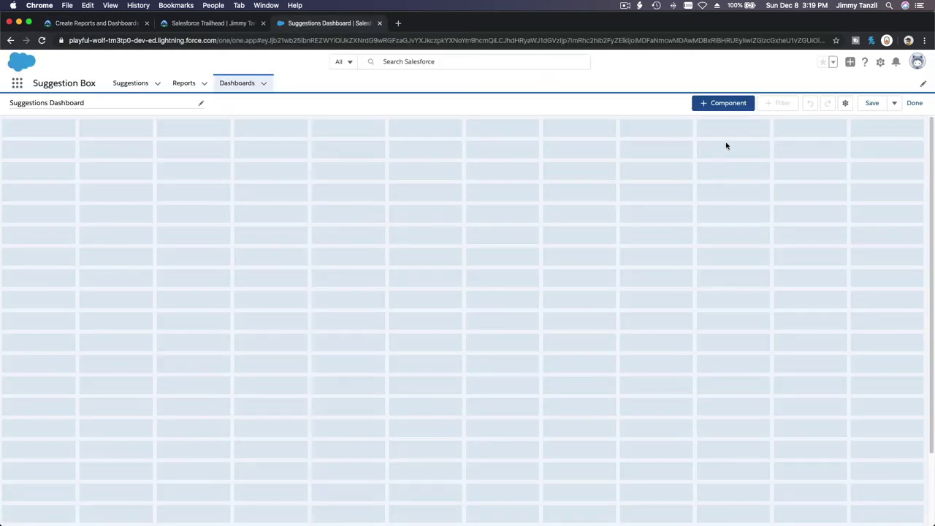
click(721, 110)
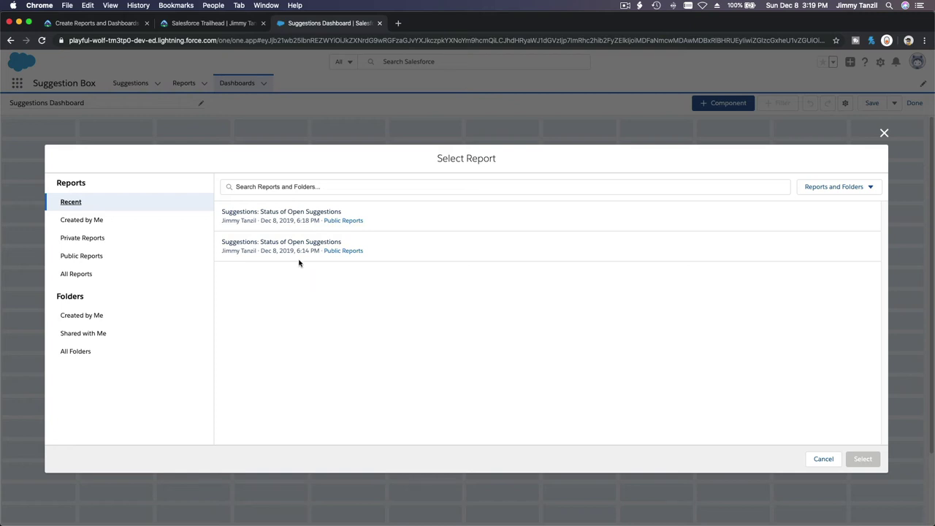
click(281, 246)
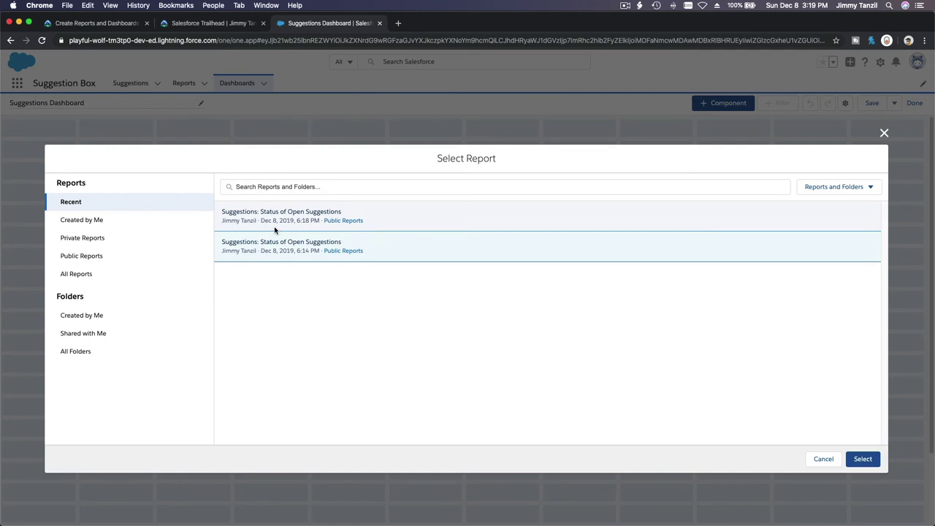
click(275, 229)
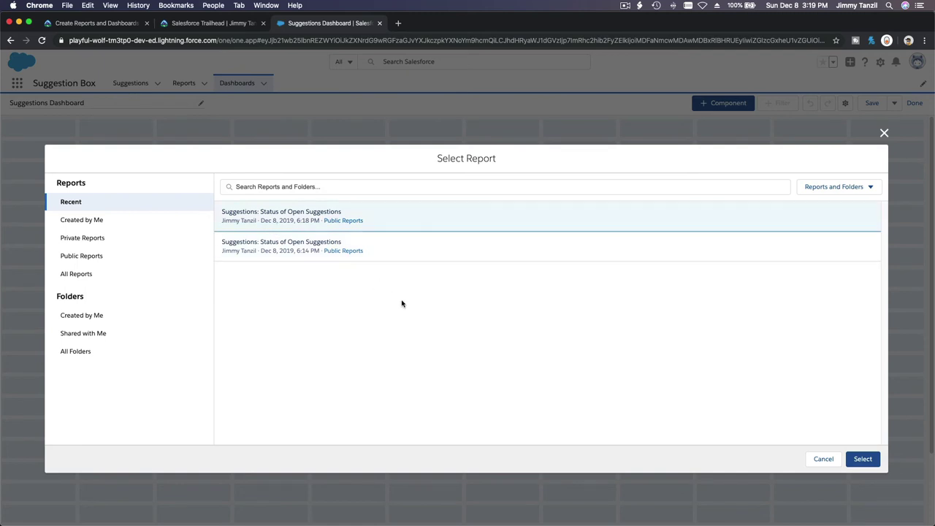
click(861, 458)
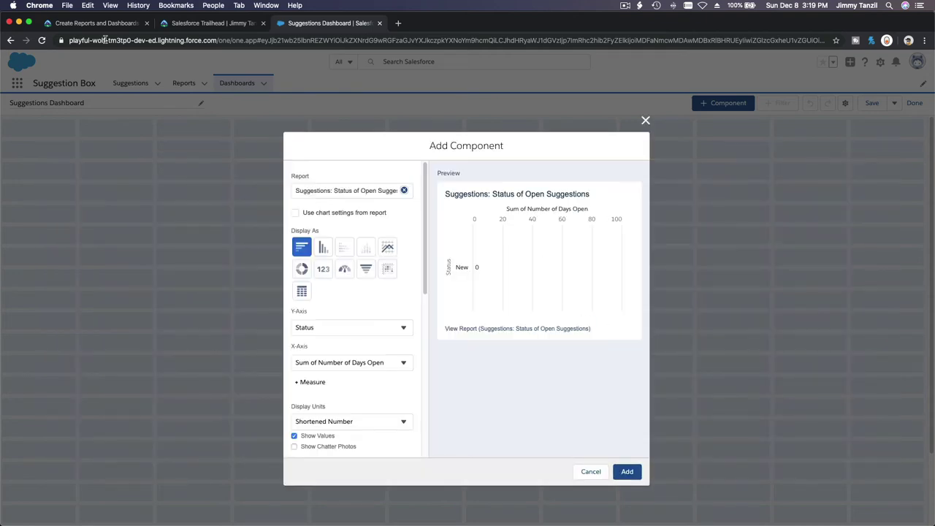
Step: Review Trailhead's tabular and summary report instructions for the report name that the dashboard component requires
click(99, 25)
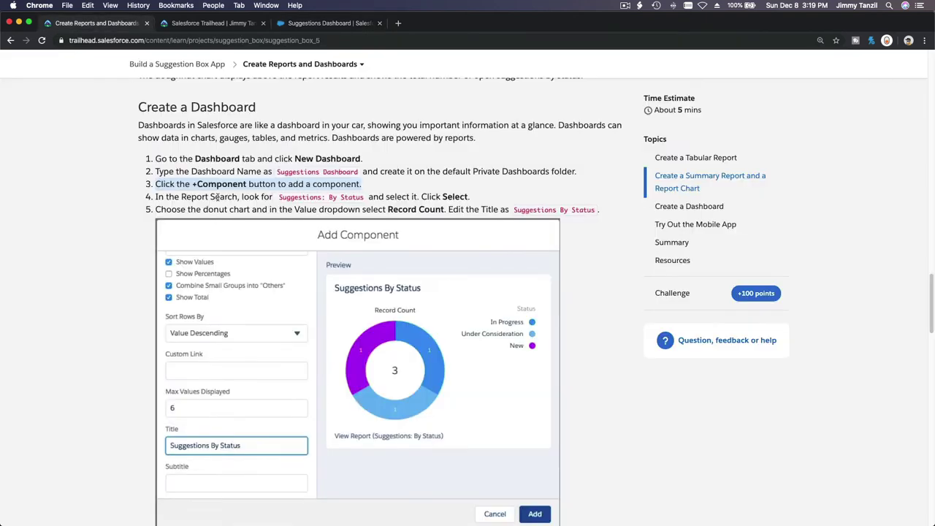
scroll(217, 197, down, 1)
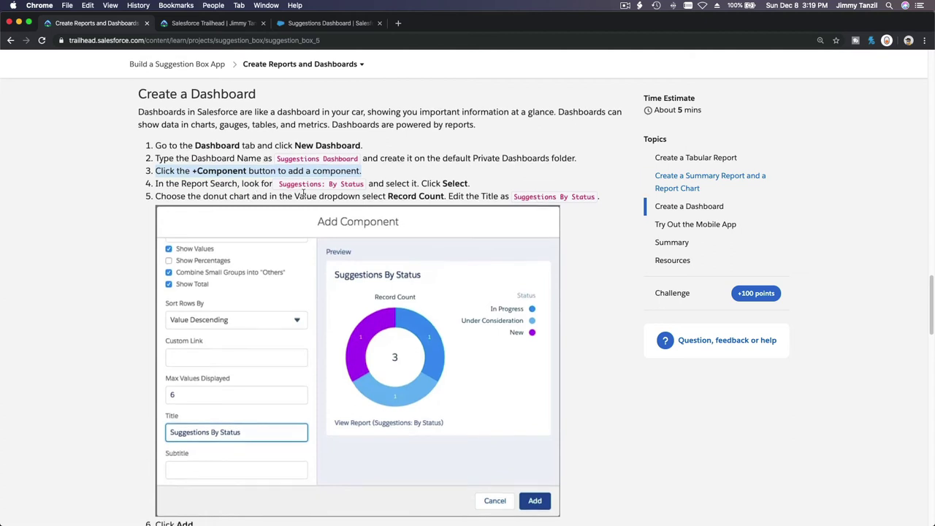
scroll(303, 195, up, 10)
scroll(303, 194, up, 20)
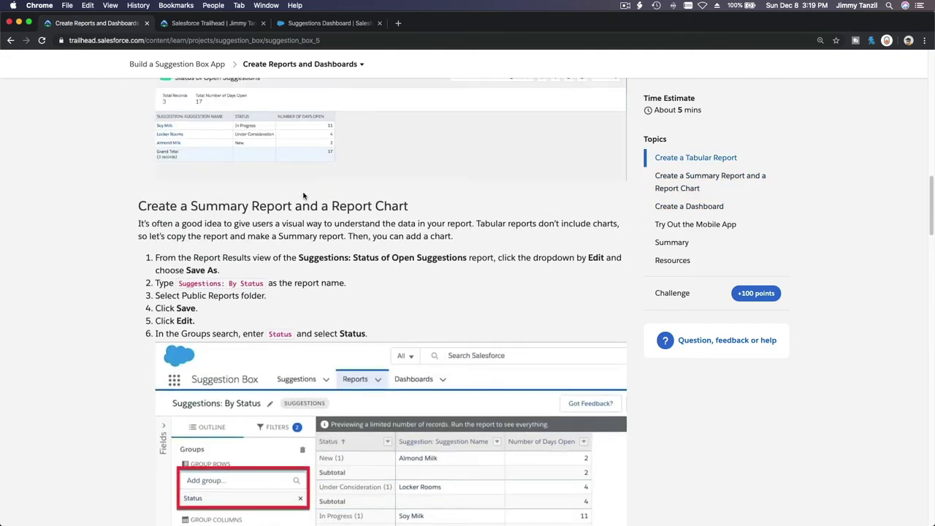
scroll(303, 195, up, 15)
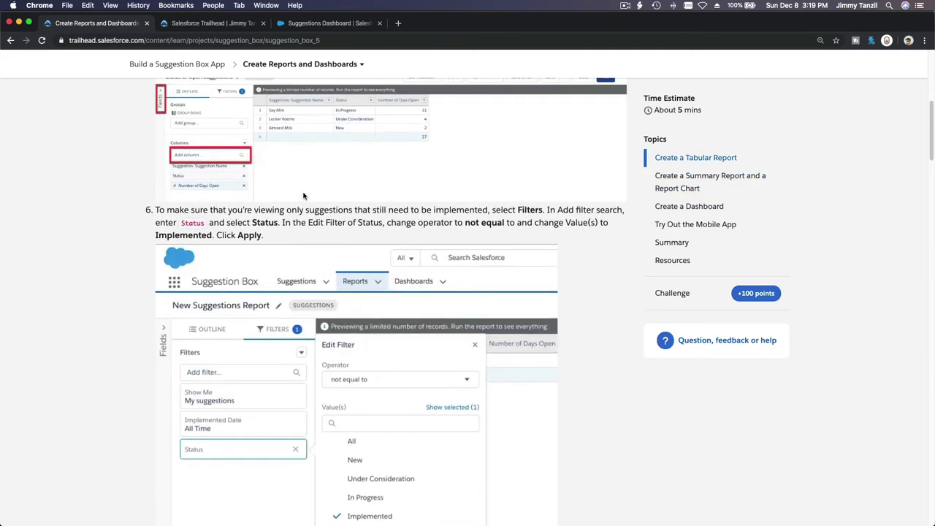
scroll(303, 193, down, 1)
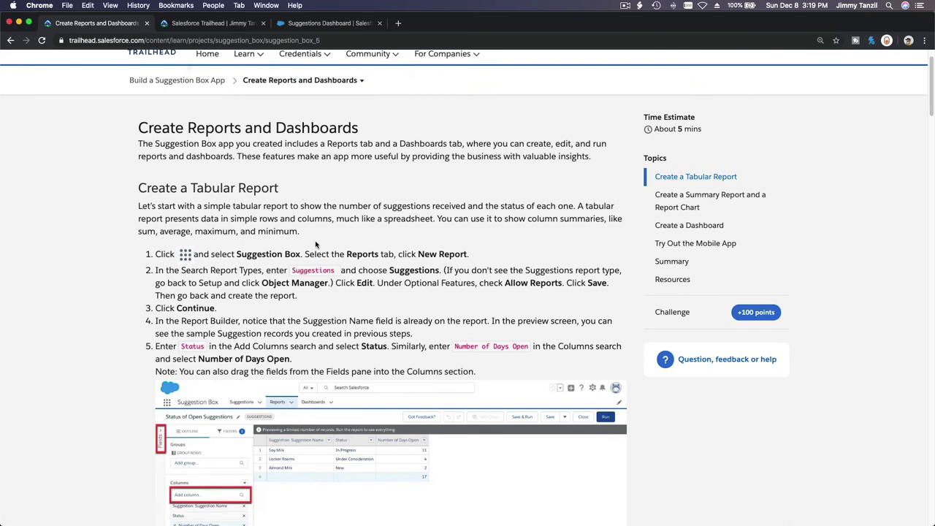
scroll(316, 270, down, 2)
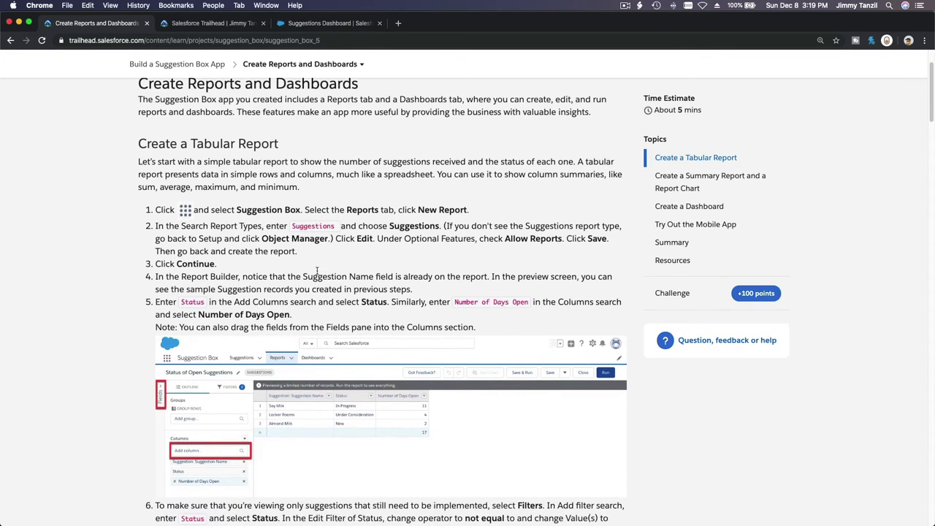
scroll(316, 270, down, 5)
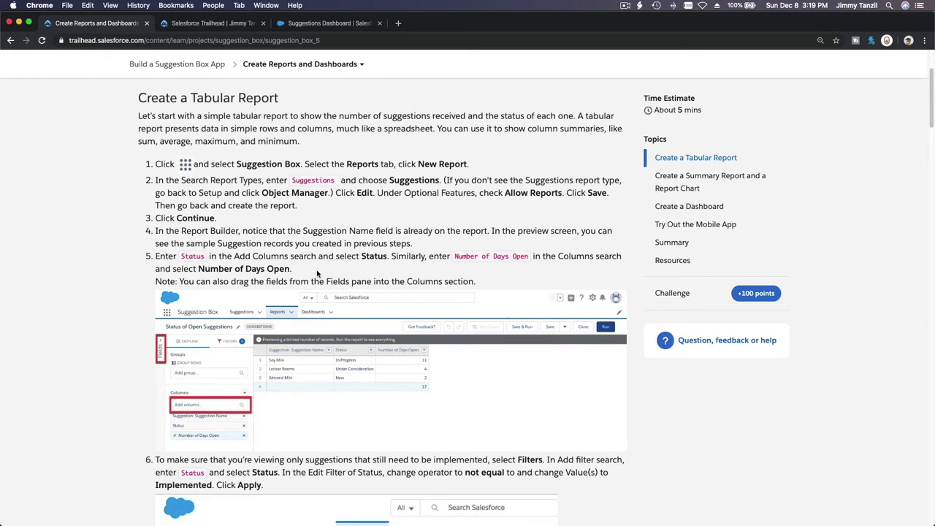
scroll(316, 271, down, 7)
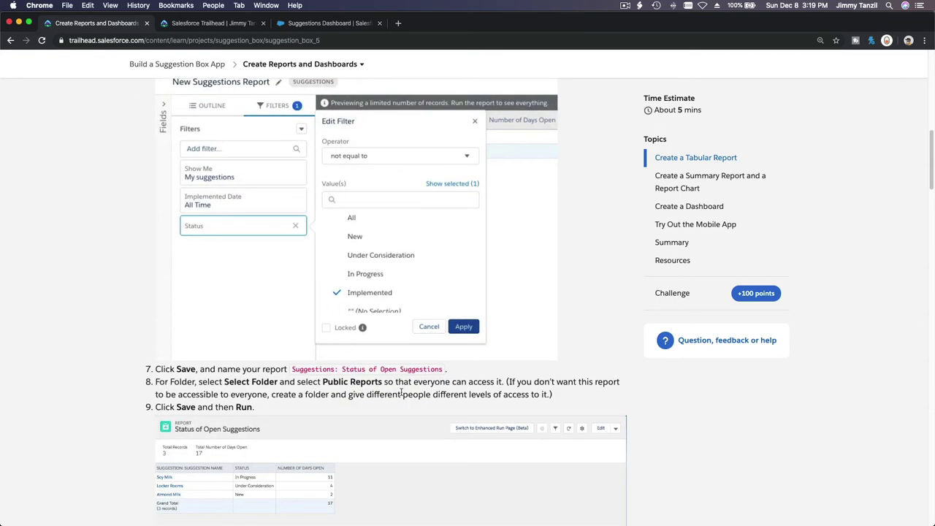
scroll(377, 376, down, 12)
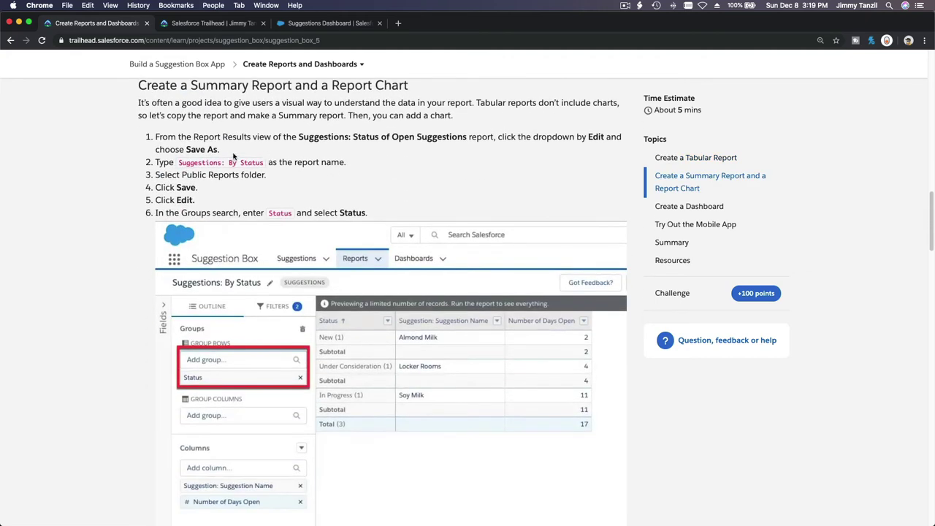
Step: Return to the dashboard and cancel adding the component
click(321, 23)
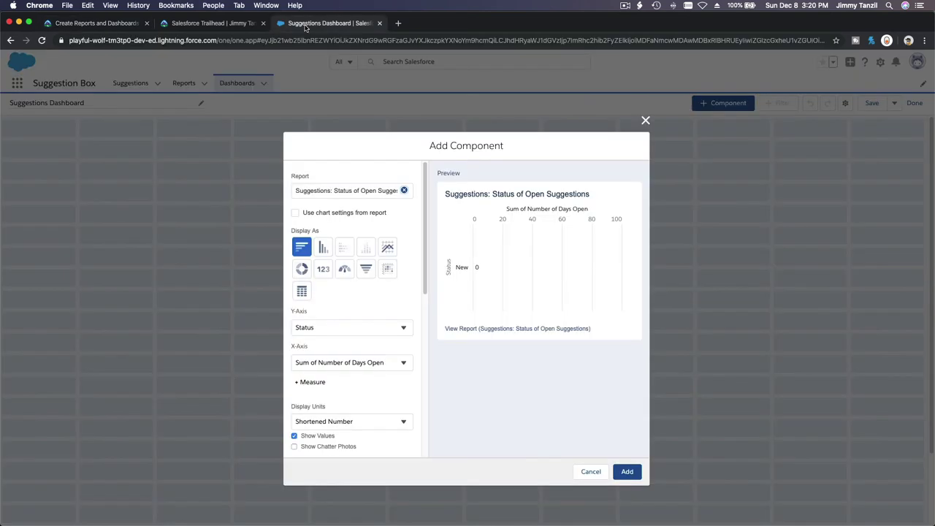
click(240, 26)
click(303, 29)
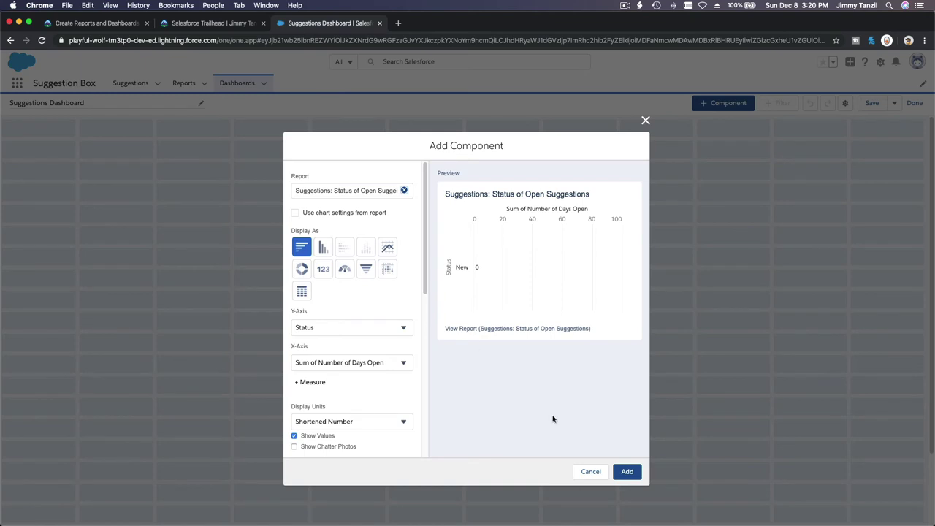
click(588, 471)
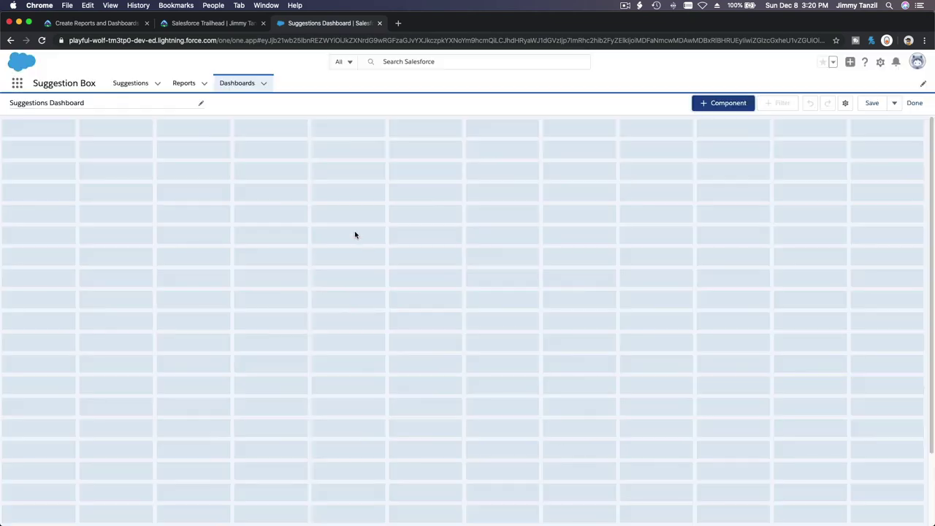
Step: Open the "Suggestions: Status of Open Suggestions" report created at 15:15 for editing
click(183, 83)
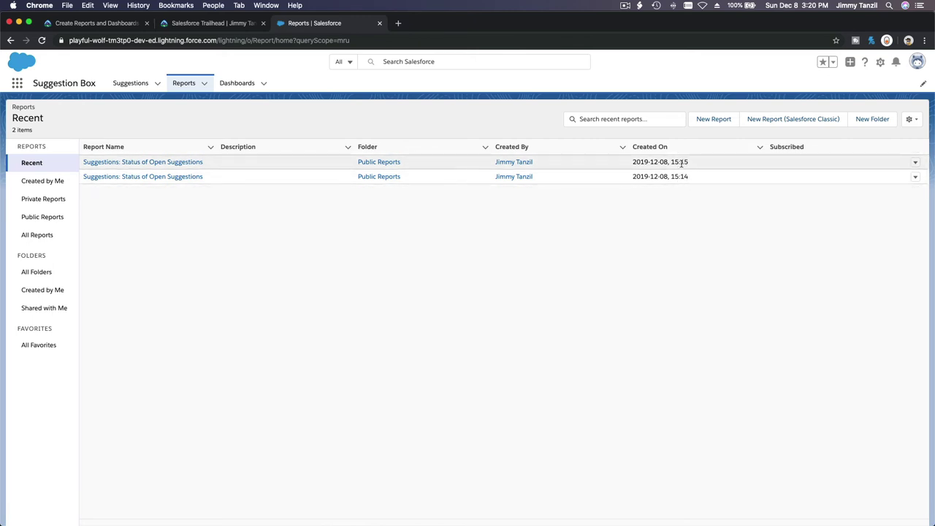
click(914, 162)
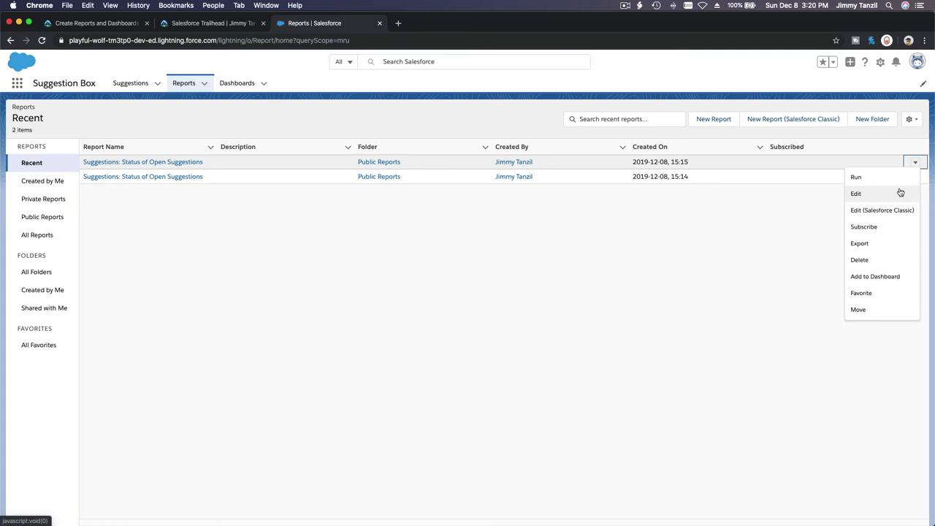
click(899, 192)
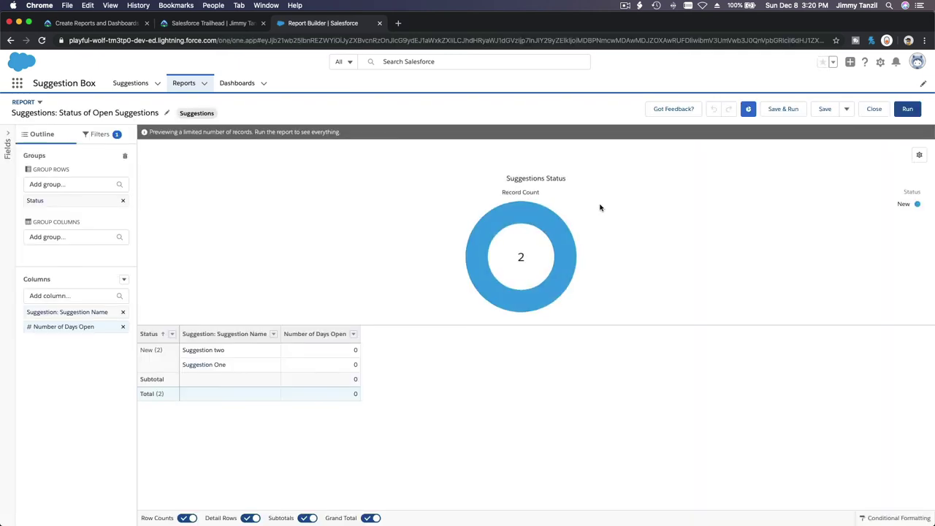
Step: Rename the report "Suggestions: By Status", copying the name from the Trailhead instructions
click(165, 113)
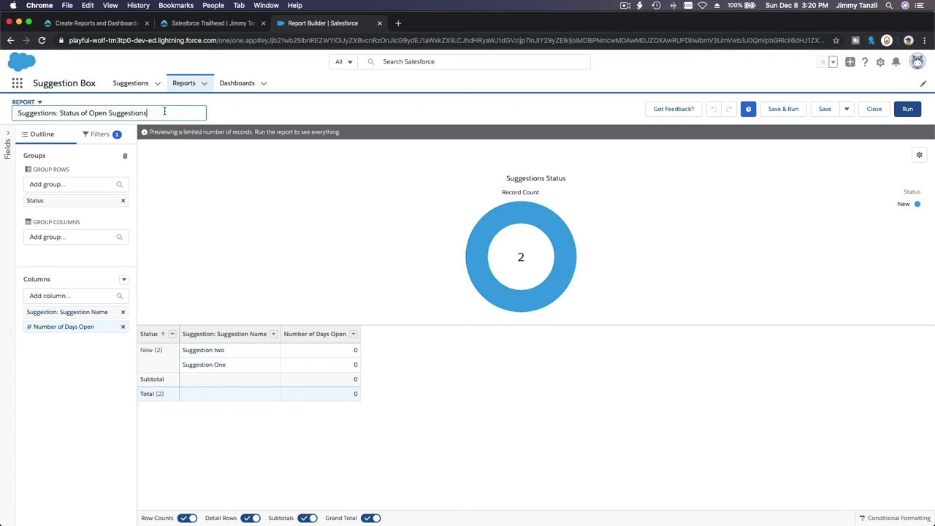
click(105, 28)
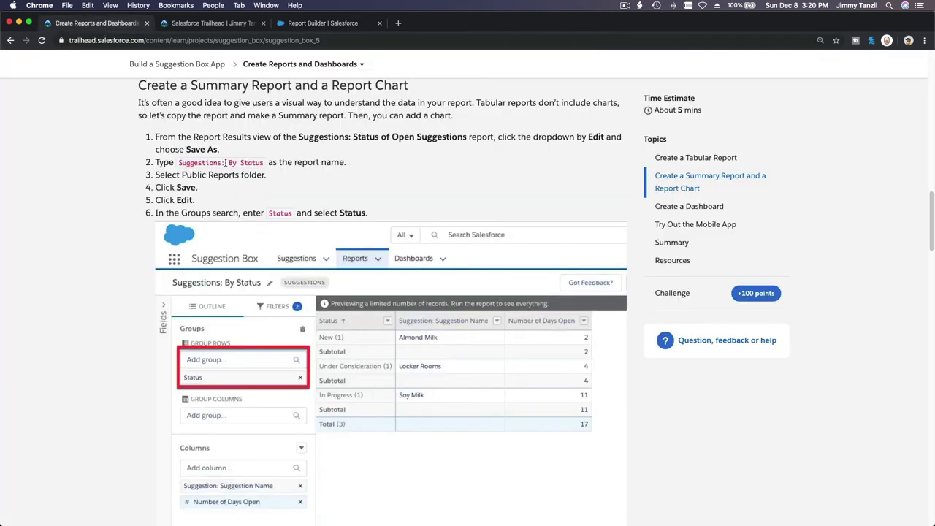
drag(178, 162, 263, 164)
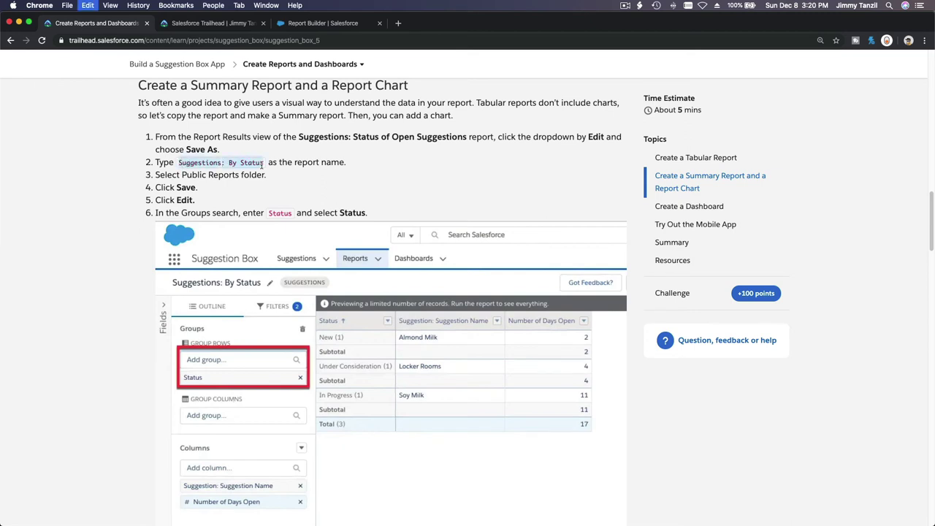
click(315, 22)
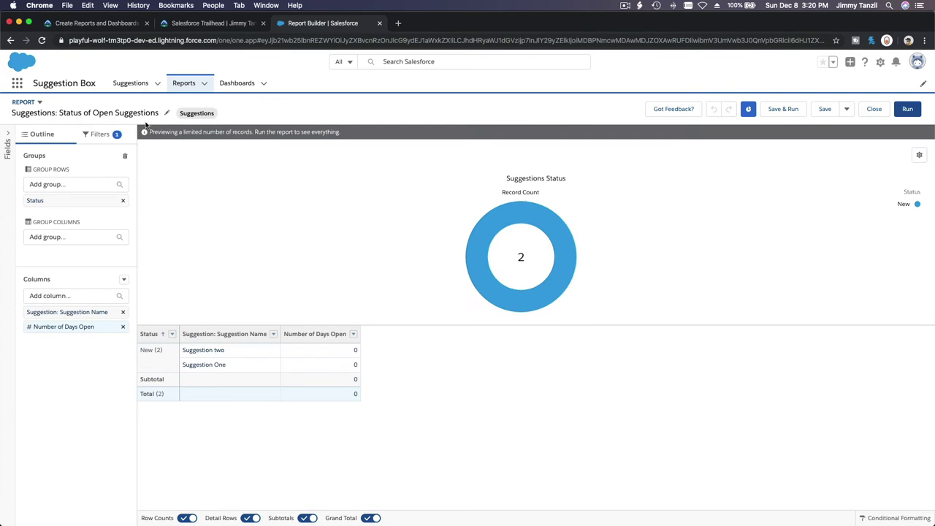
double_click(115, 114)
triple_click(115, 114)
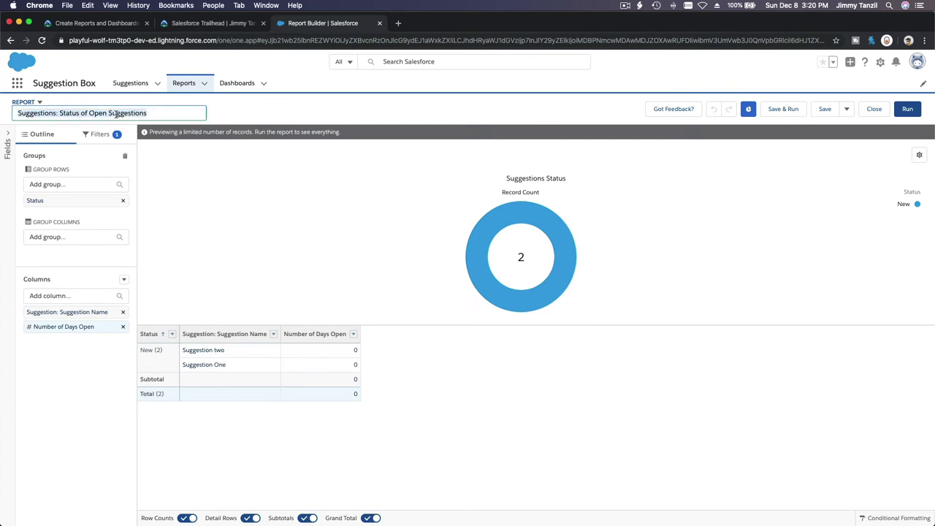
text(Suggestions: By Status)
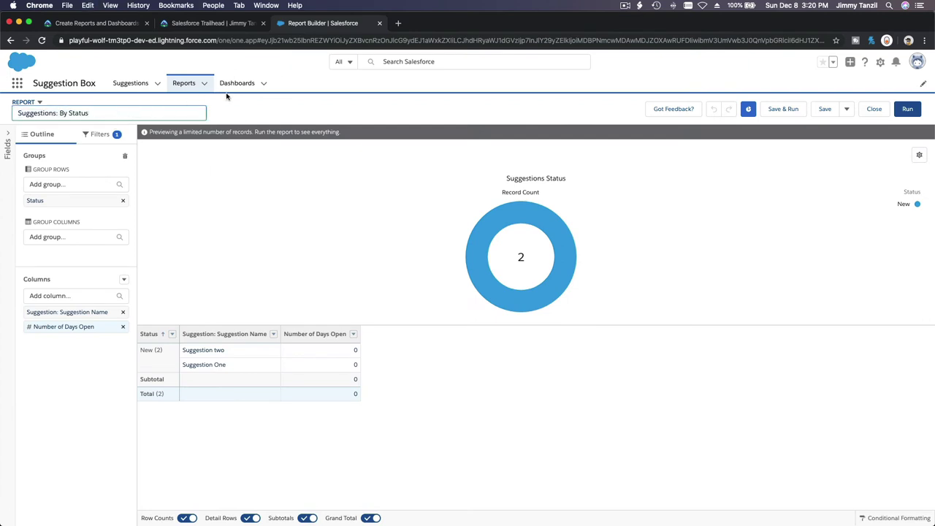
click(251, 102)
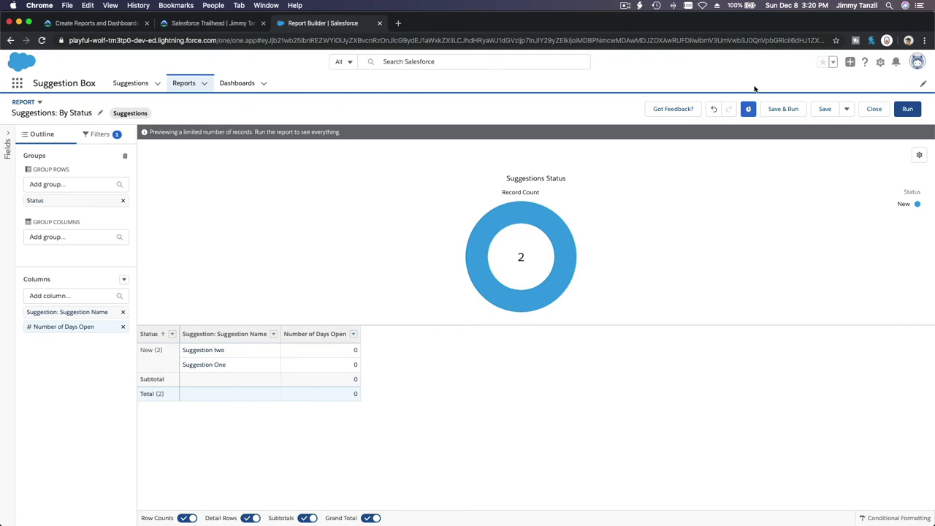
Step: Save the renamed report and open the Suggestions Dashboard for editing
click(825, 109)
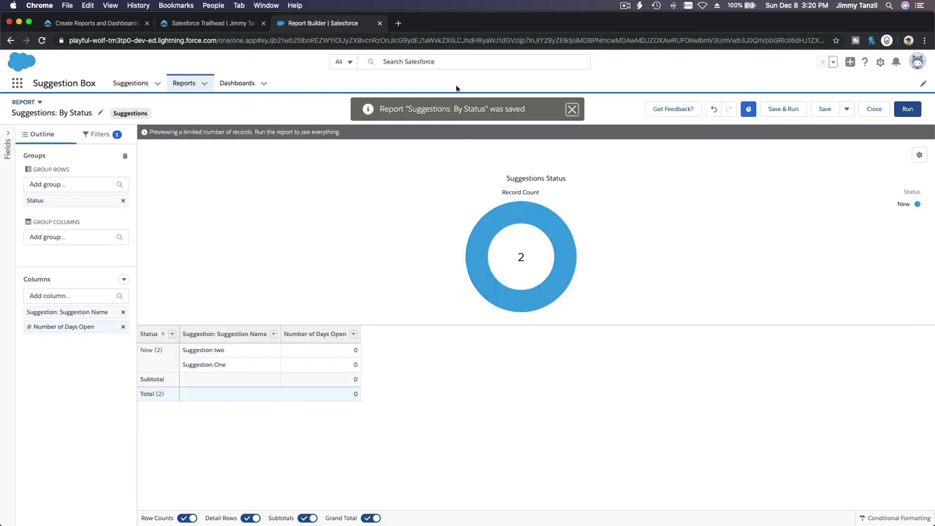
click(248, 84)
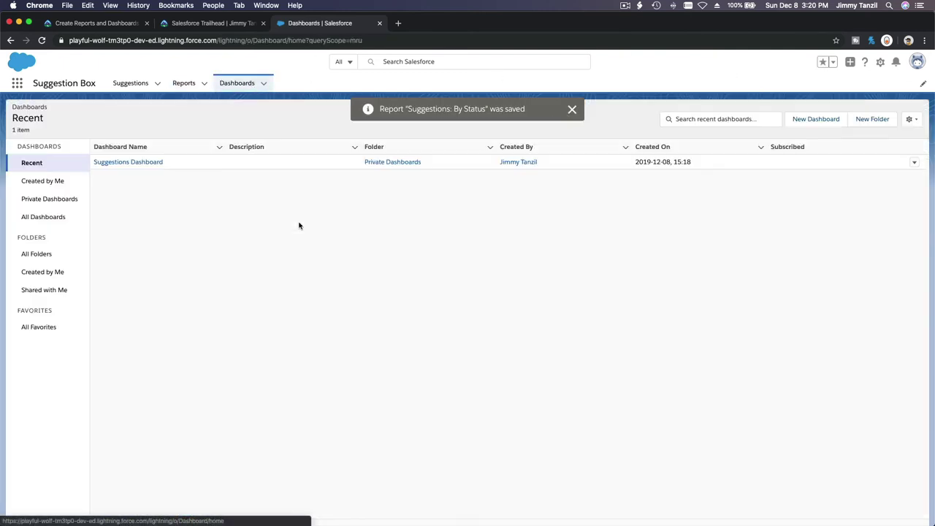
click(148, 161)
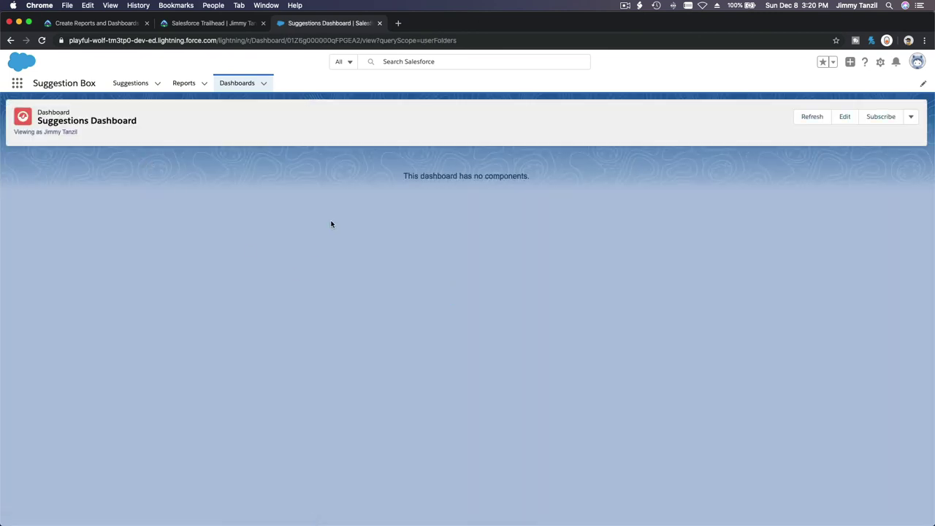
click(844, 118)
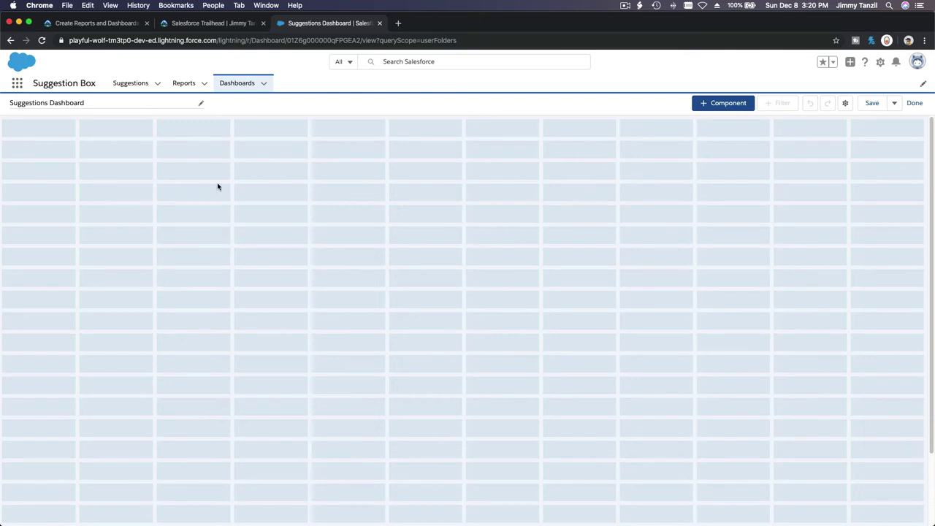
Step: Start a new dashboard component based on the "Suggestions: By Status" report and display it as a donut chart
click(726, 104)
click(275, 213)
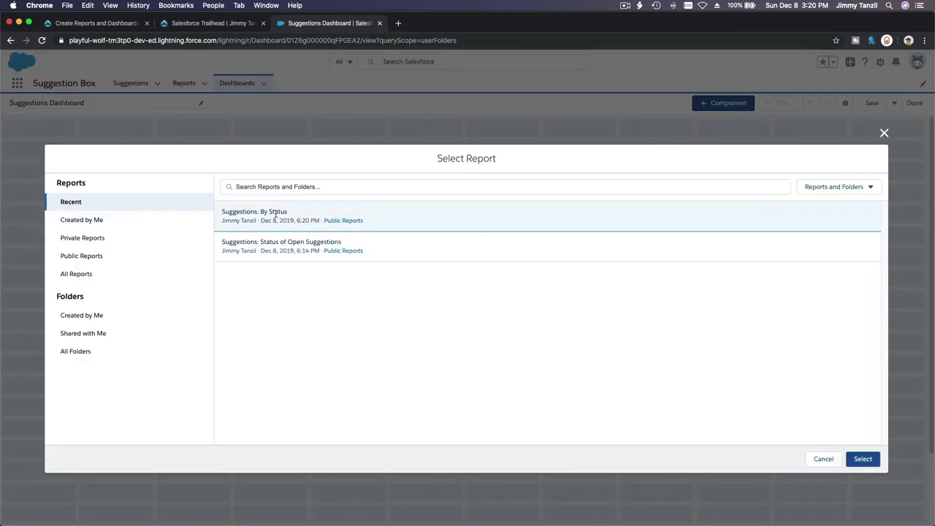
click(862, 459)
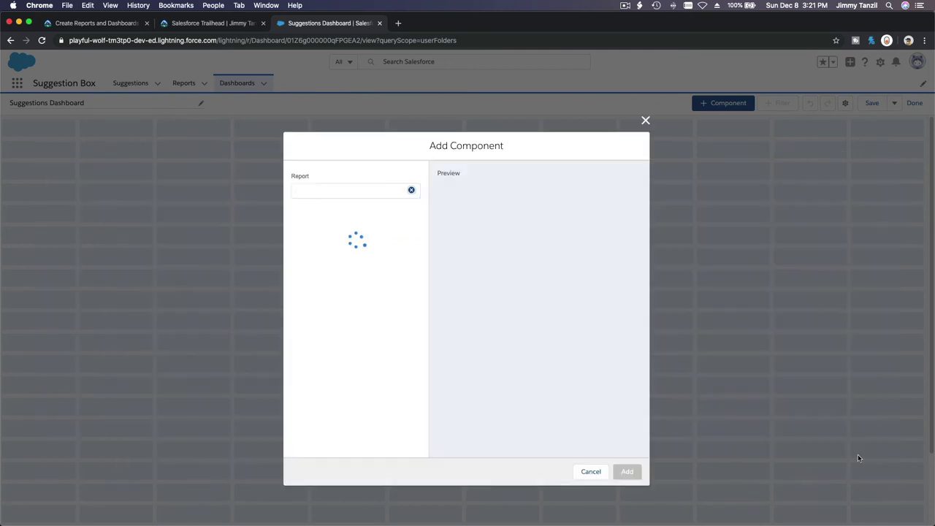
click(303, 269)
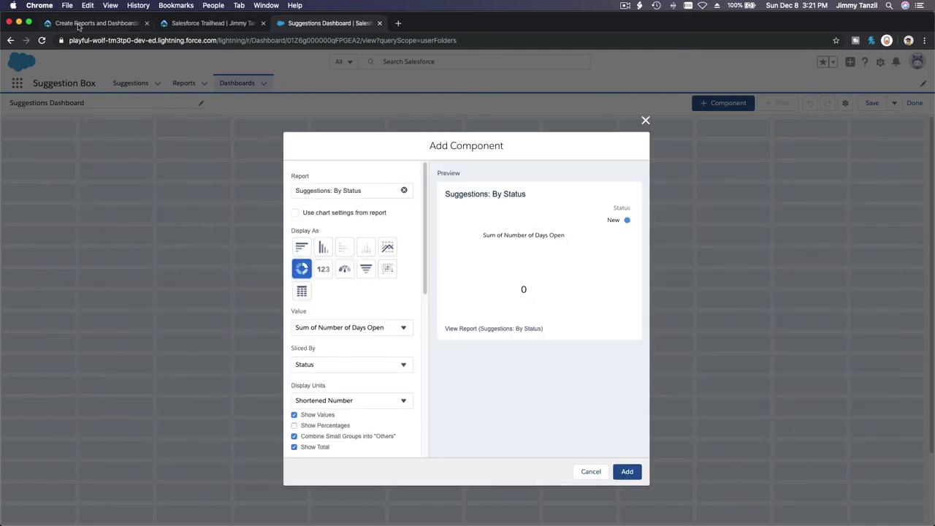
Step: Review Trailhead's Create a Dashboard instructions for the donut component's required value and title
click(81, 24)
scroll(178, 153, down, 2)
scroll(178, 153, down, 20)
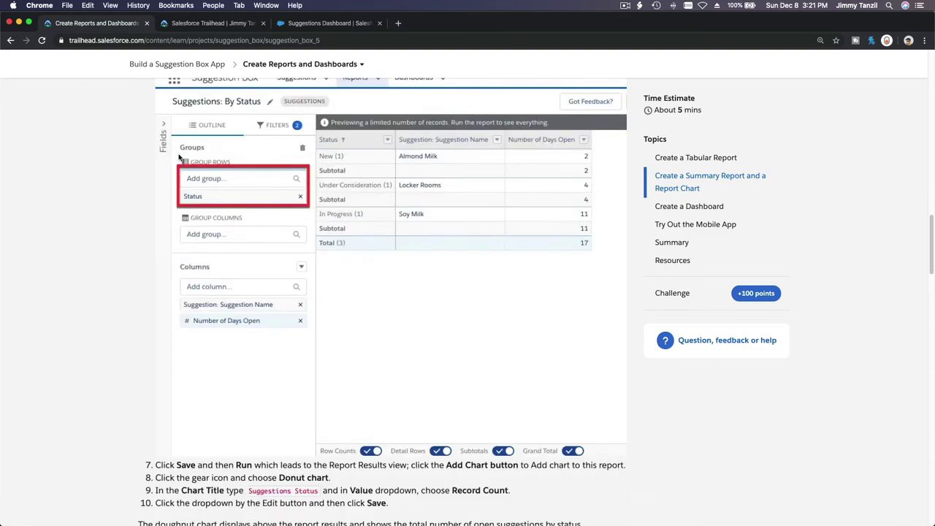
scroll(178, 157, down, 3)
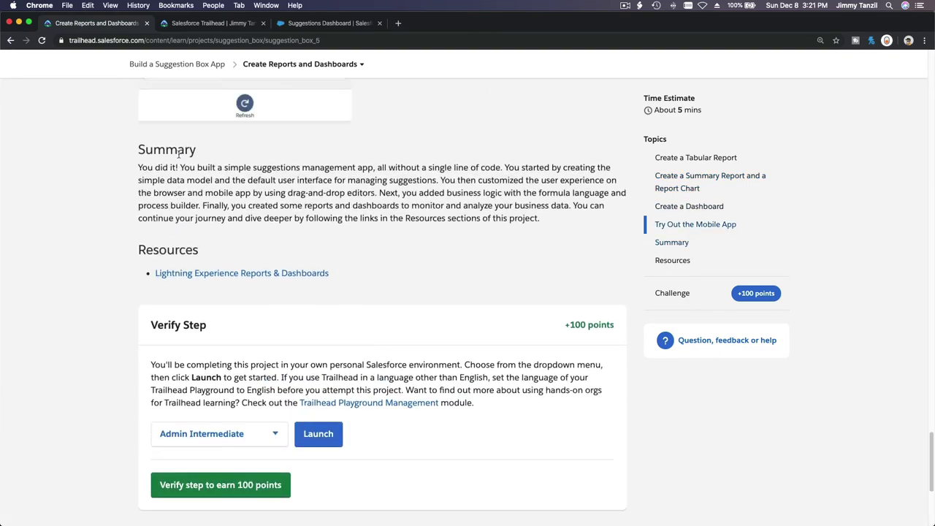
scroll(179, 157, up, 9)
scroll(179, 156, up, 8)
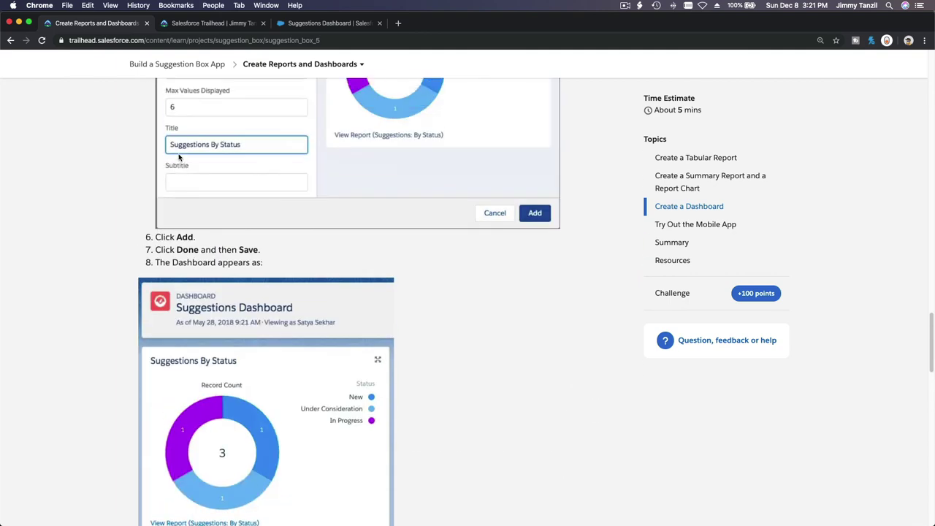
scroll(178, 154, down, 1)
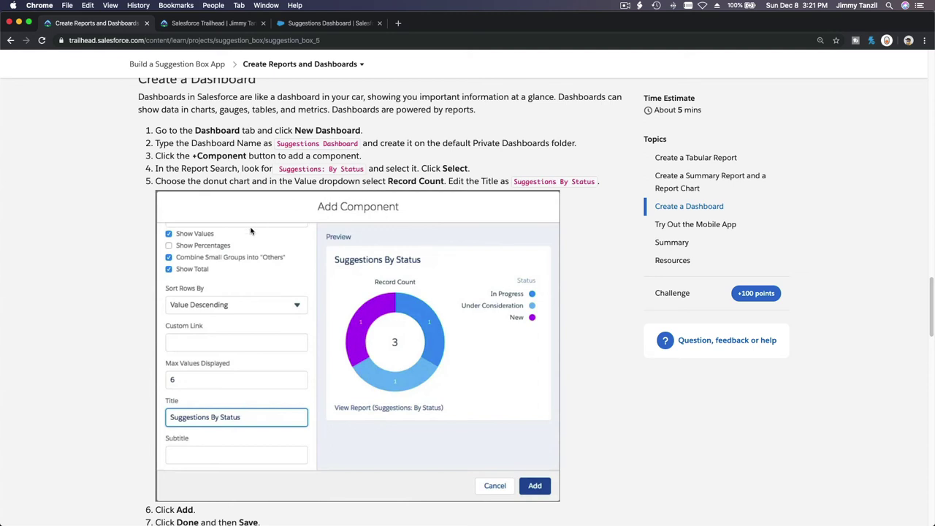
scroll(251, 231, down, 2)
Step: Set the donut chart's value to Record Count and add the component to the dashboard
click(303, 23)
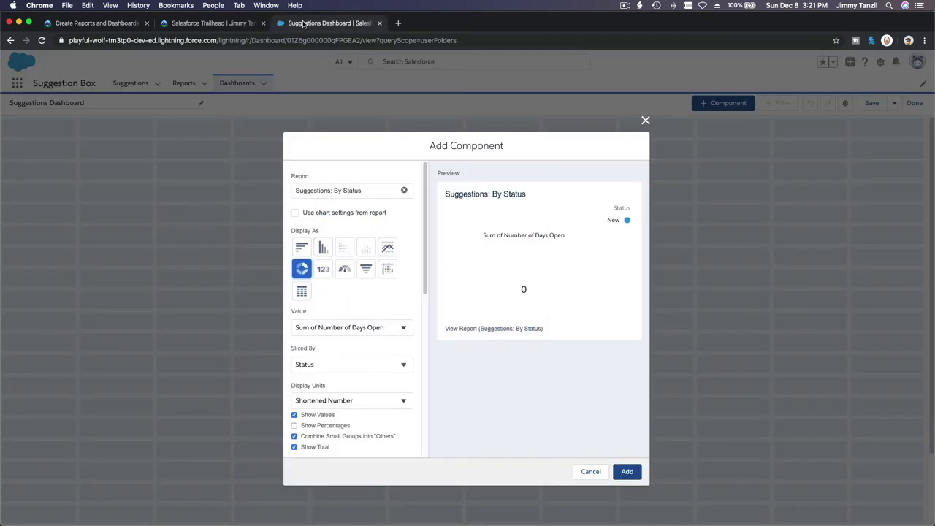
click(358, 330)
click(357, 338)
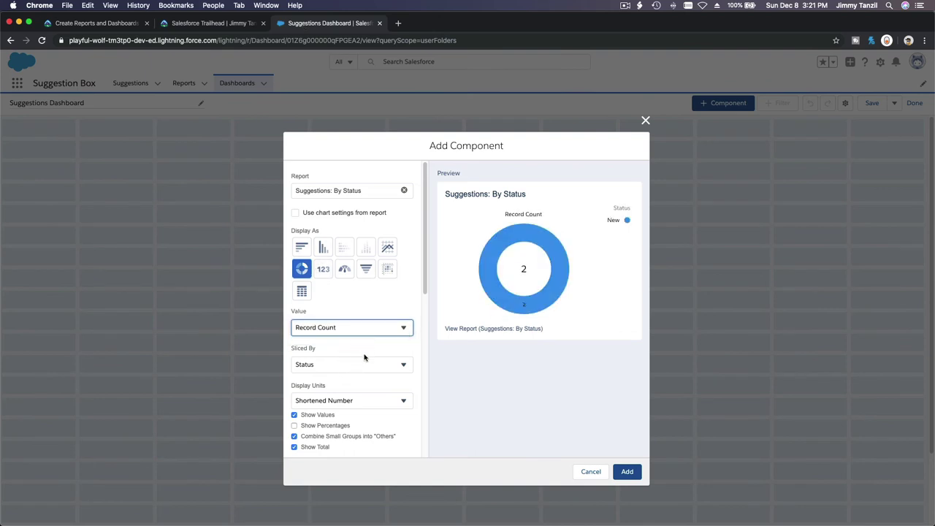
scroll(365, 357, down, 5)
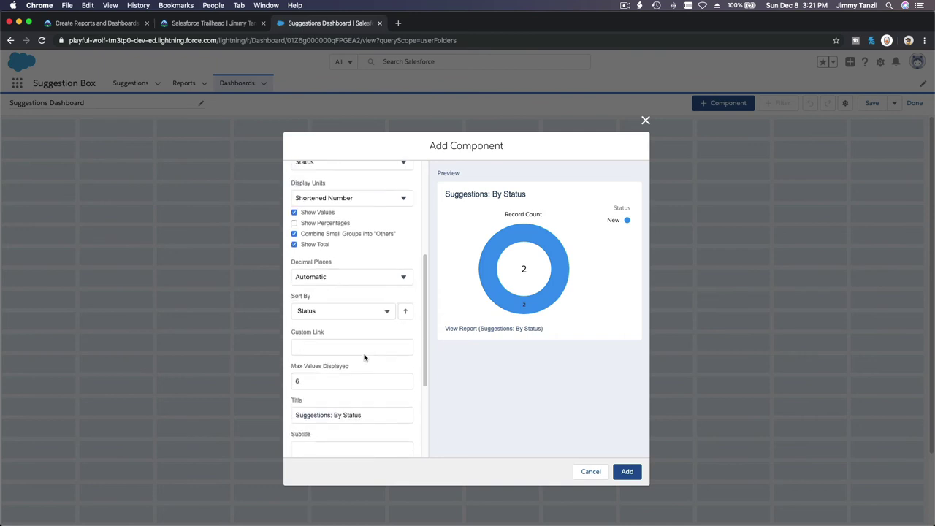
scroll(364, 357, down, 5)
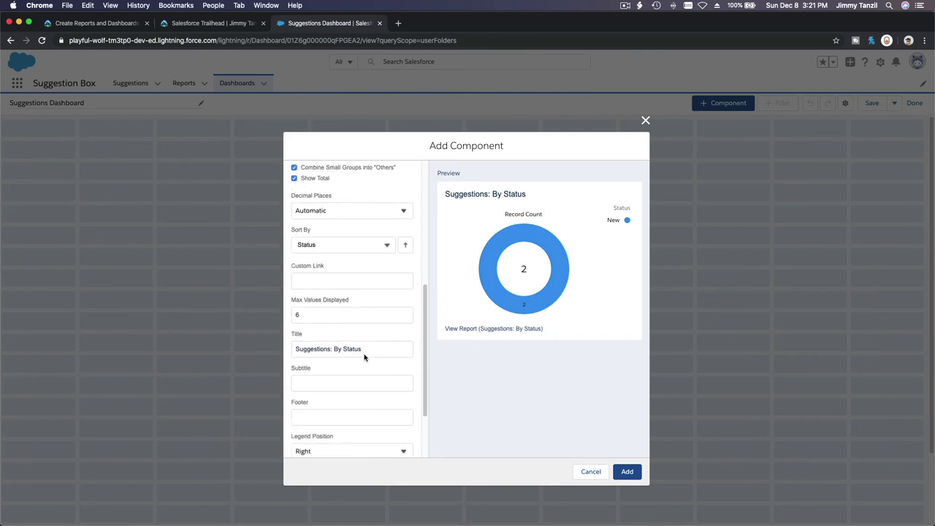
click(627, 470)
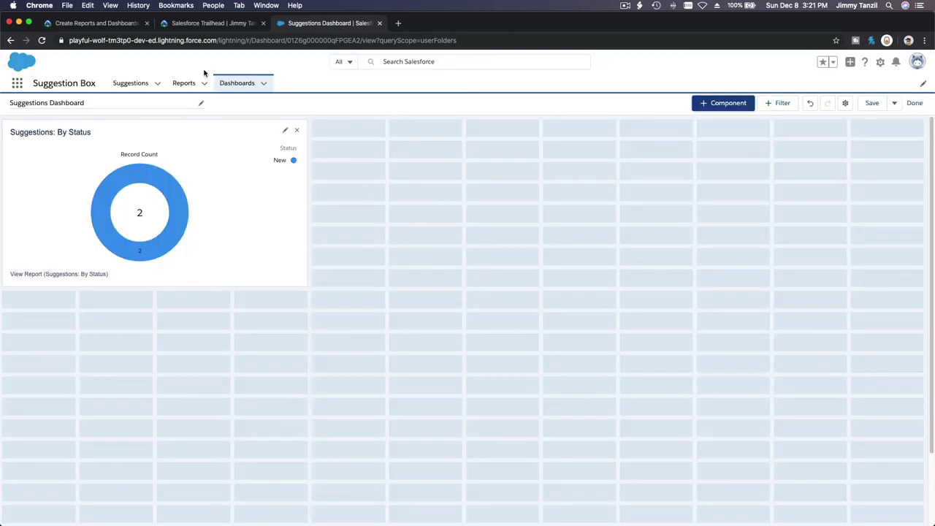
Step: Check the component title in Trailhead and edit the donut component's title to "Suggestions By Status"
click(101, 27)
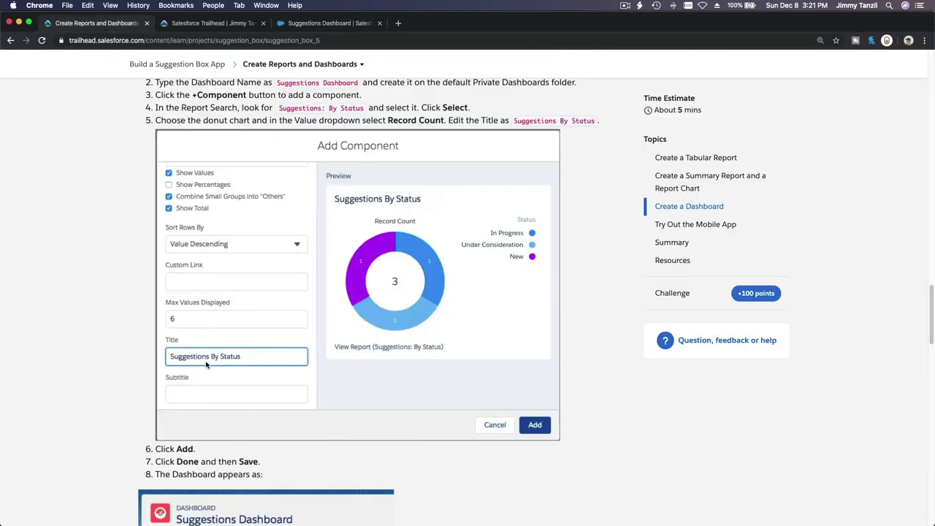
click(311, 26)
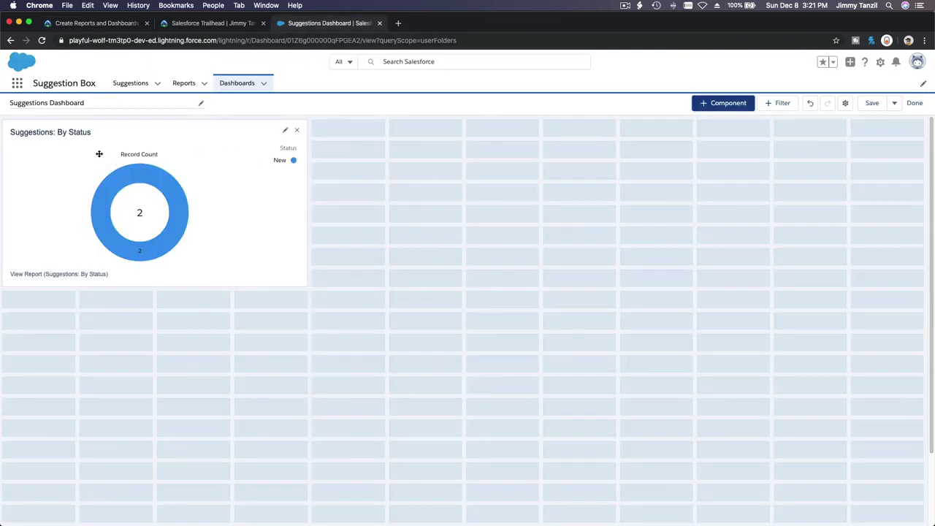
click(285, 130)
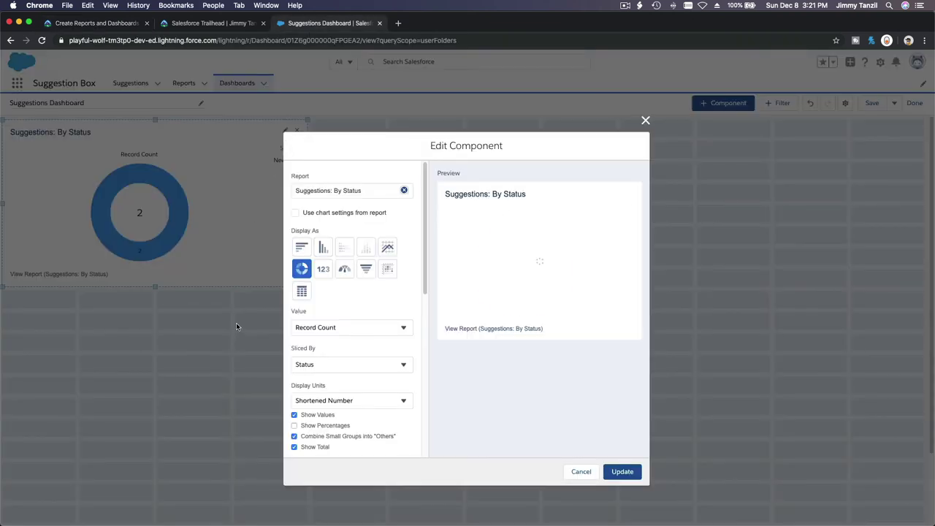
scroll(333, 337, down, 3)
scroll(334, 337, down, 5)
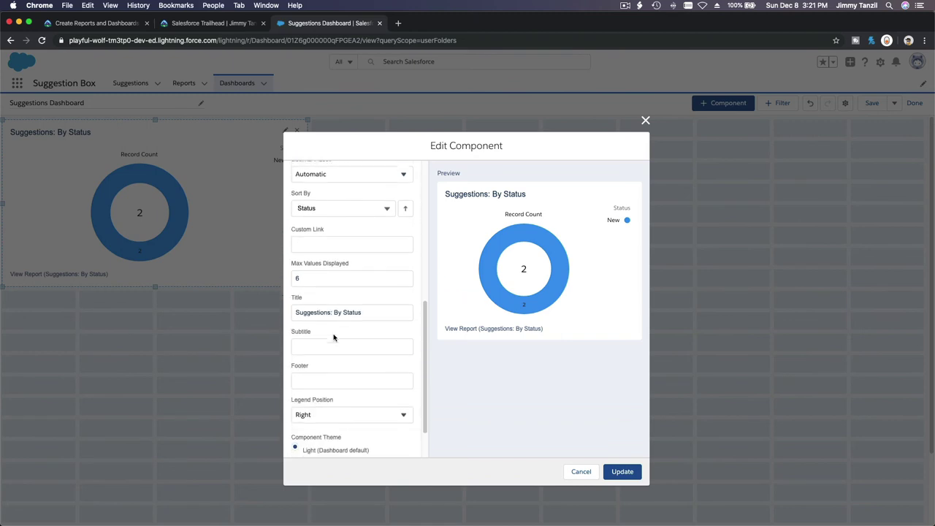
click(332, 305)
key(BackSpace)
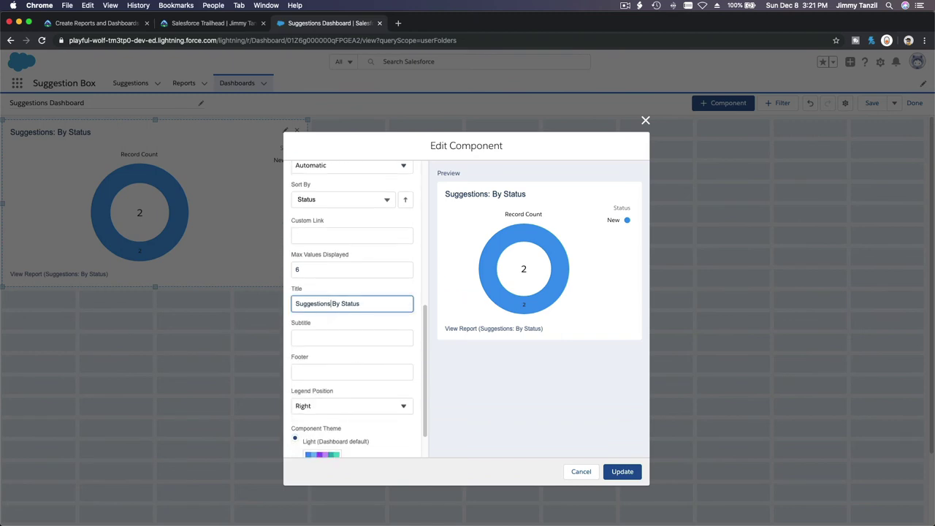
Step: Apply the component update and save the dashboard, following Trailhead's finishing instructions
click(93, 24)
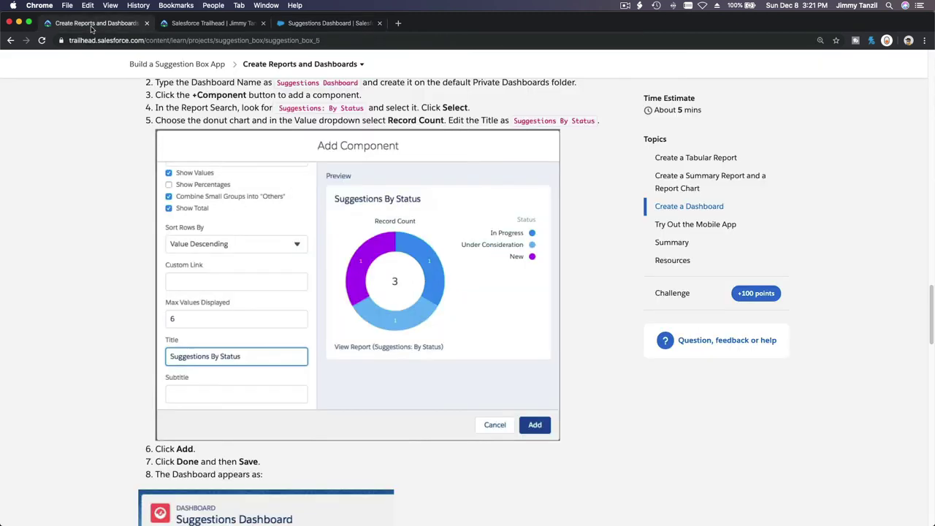
scroll(183, 192, down, 5)
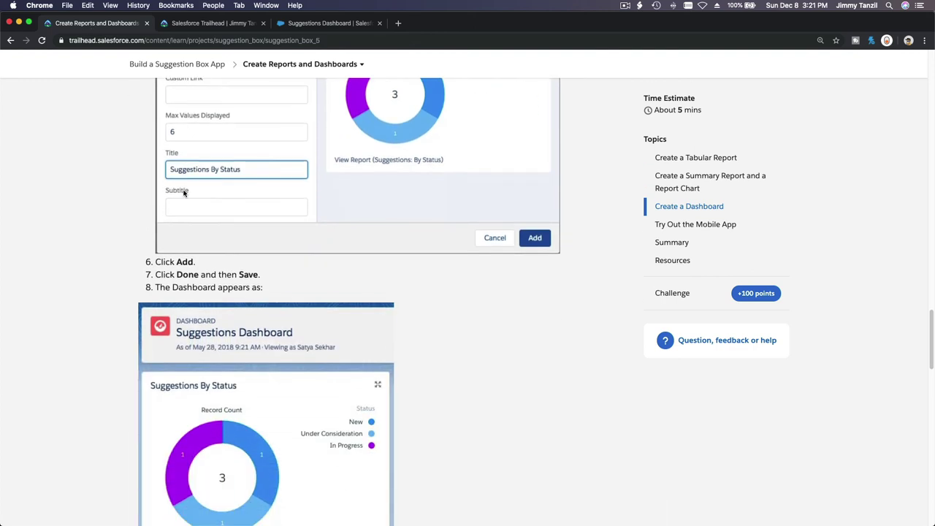
scroll(183, 192, up, 3)
scroll(183, 192, down, 3)
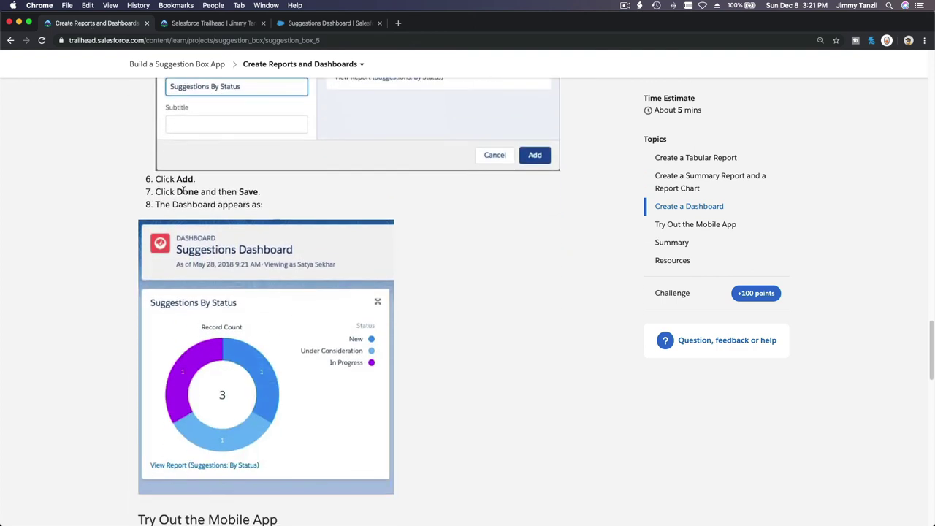
scroll(184, 192, down, 2)
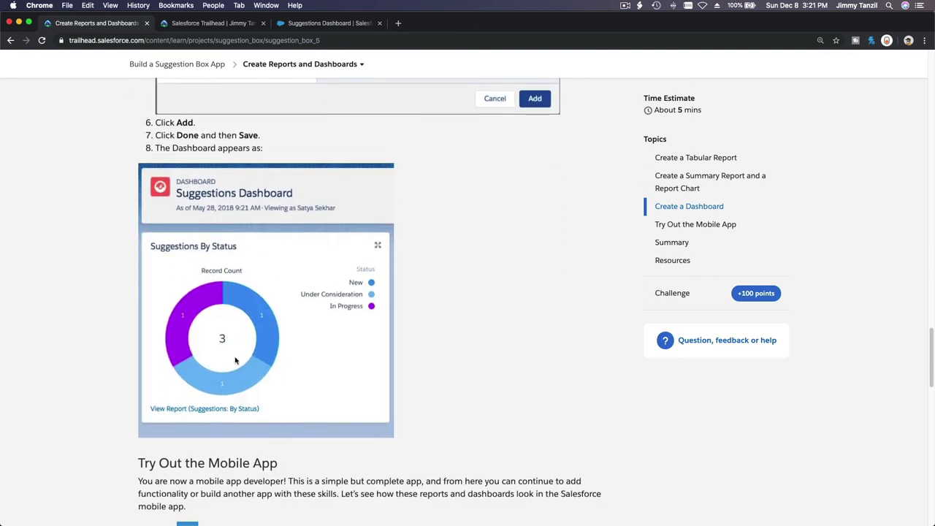
click(322, 28)
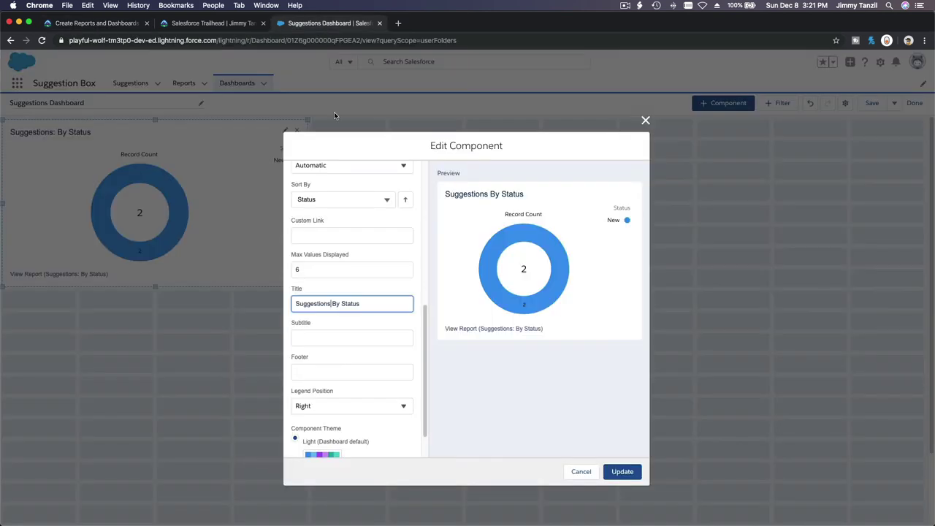
click(622, 472)
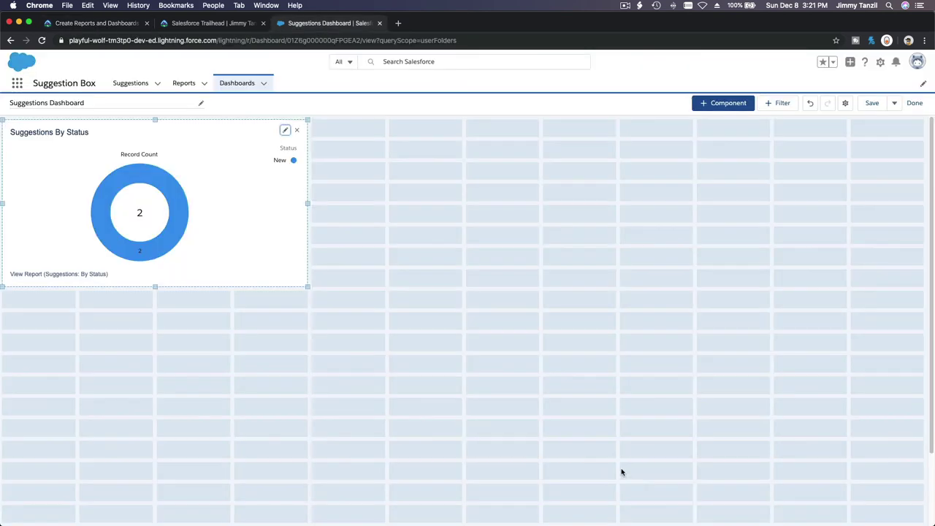
click(871, 102)
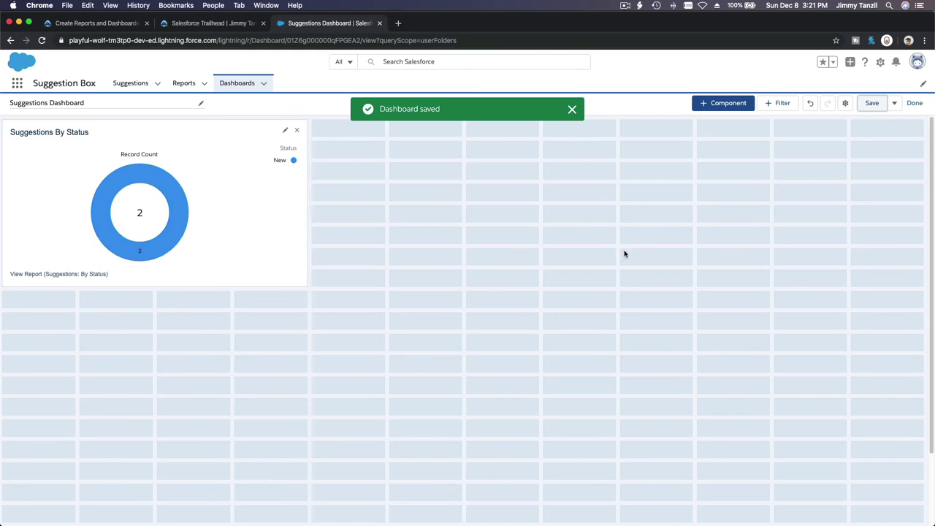
click(574, 113)
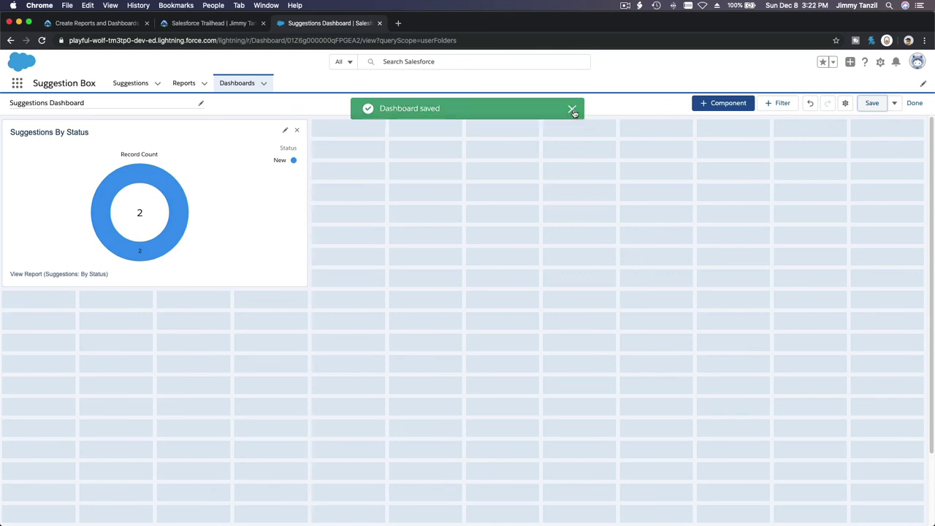
click(194, 38)
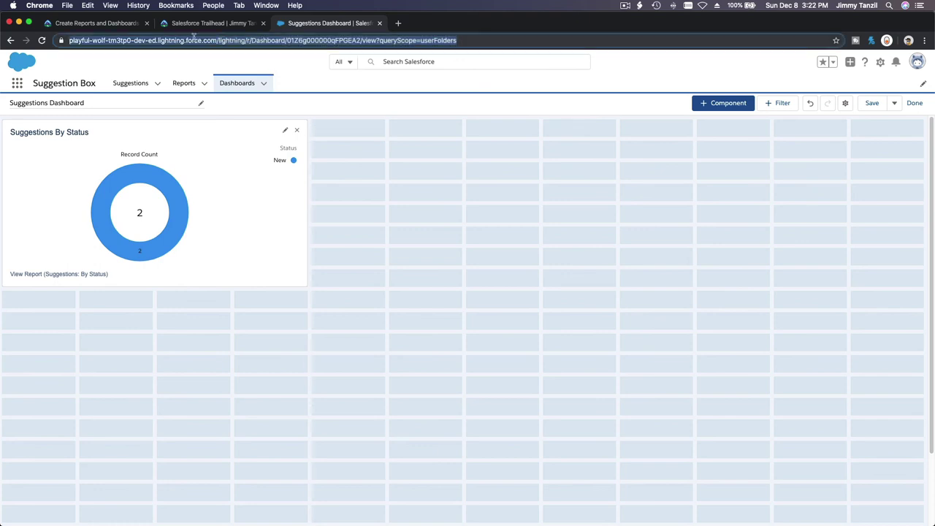
click(86, 37)
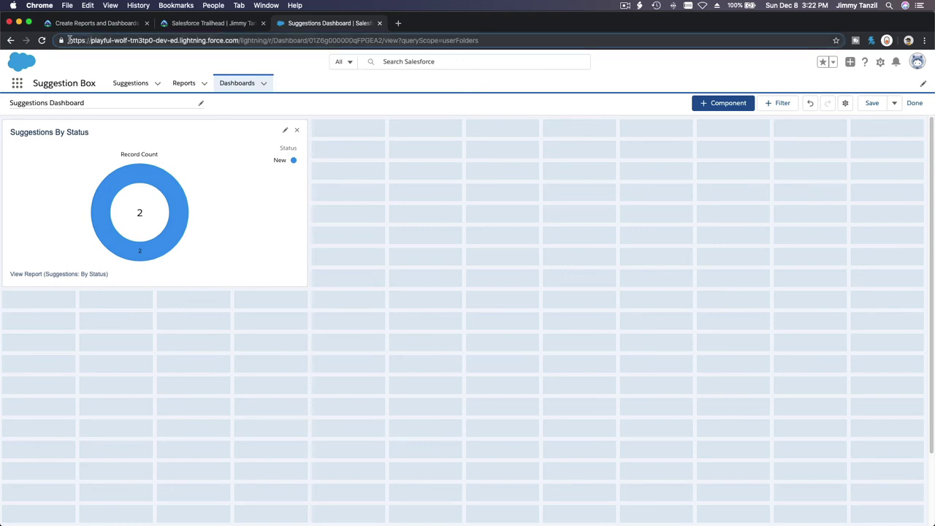
drag(68, 40, 269, 42)
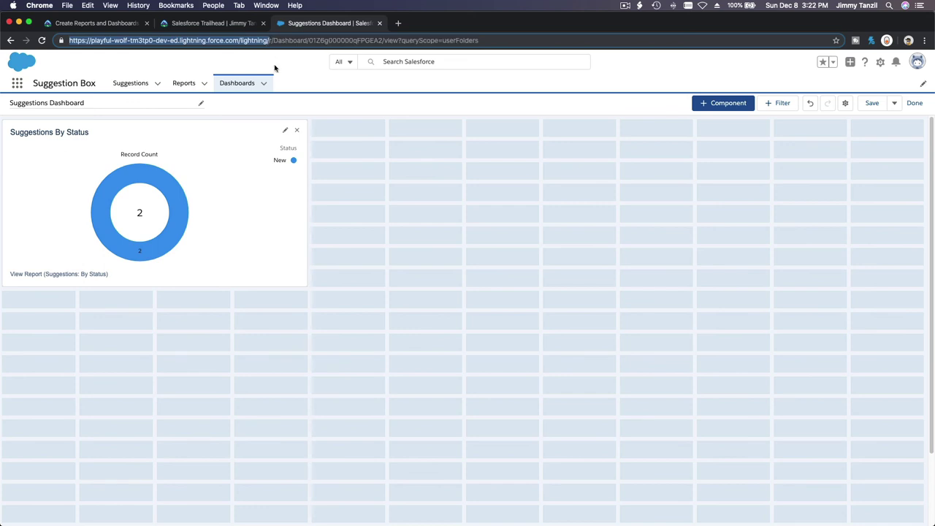
key(super+c)
Step: Open a new browser tab and show Chrome's Developer Tools for it
click(398, 23)
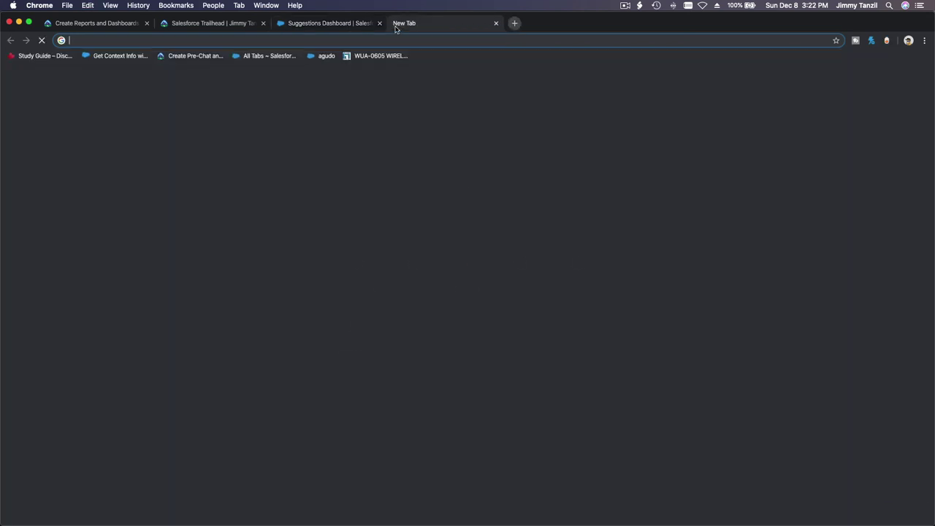
click(109, 5)
mouse_move(155, 135)
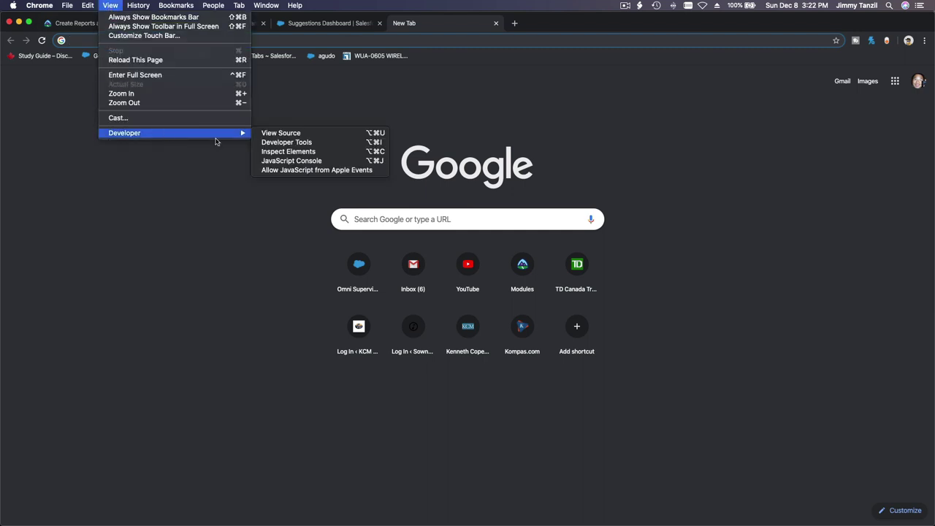
click(307, 144)
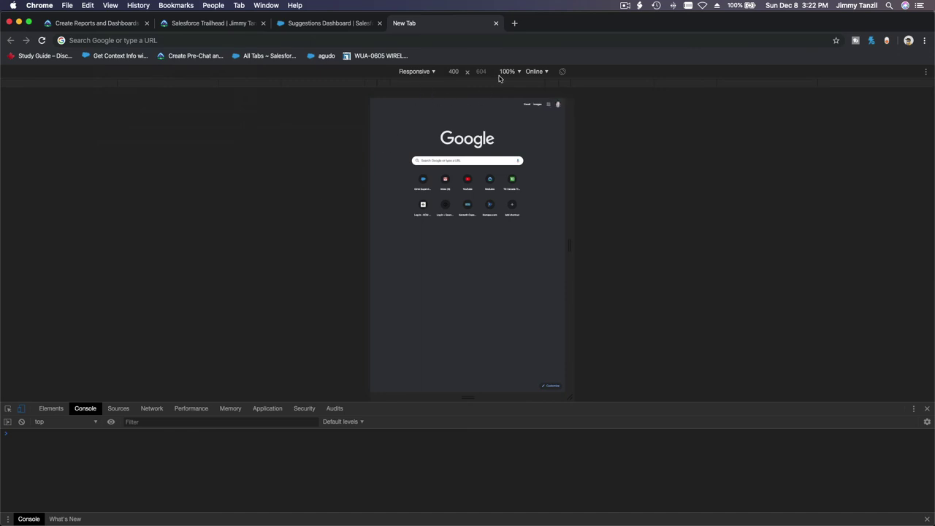
Step: Load the copied Salesforce base URL in the new tab's responsive mobile preview
click(421, 39)
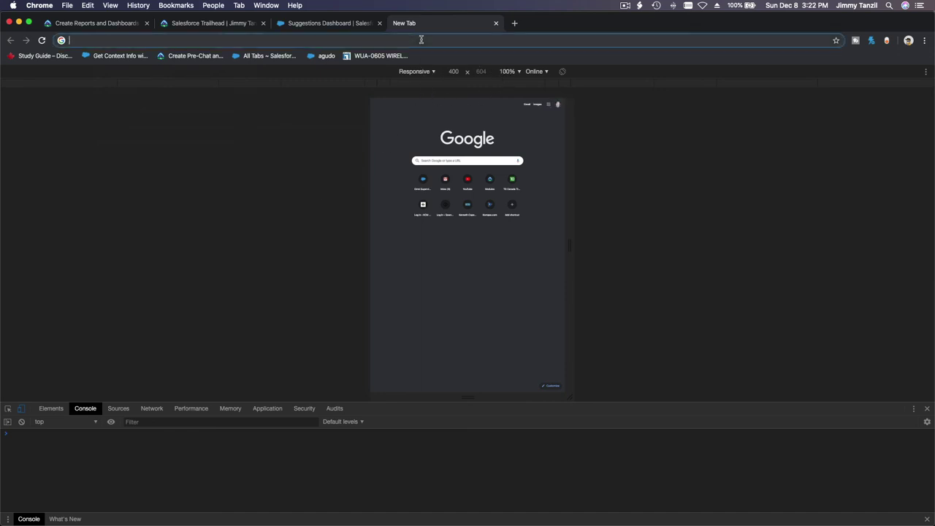
key(super+v)
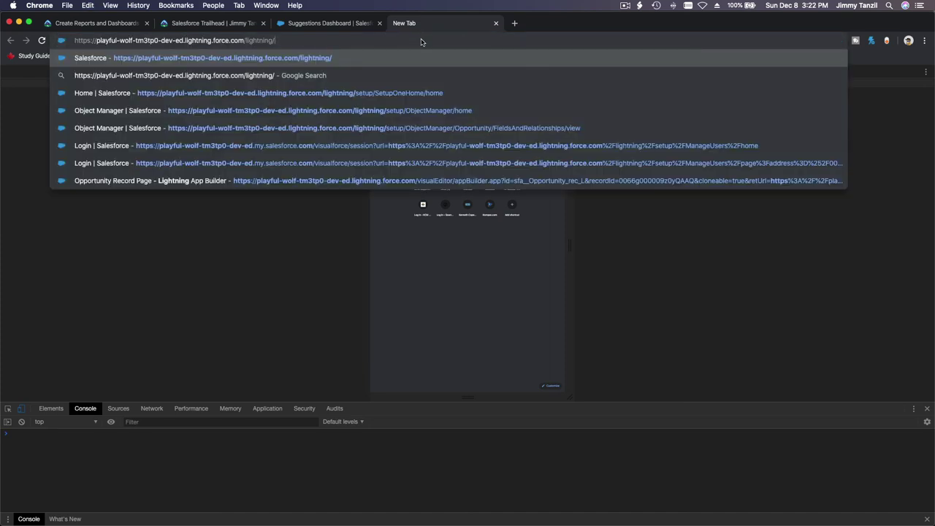
key(Return)
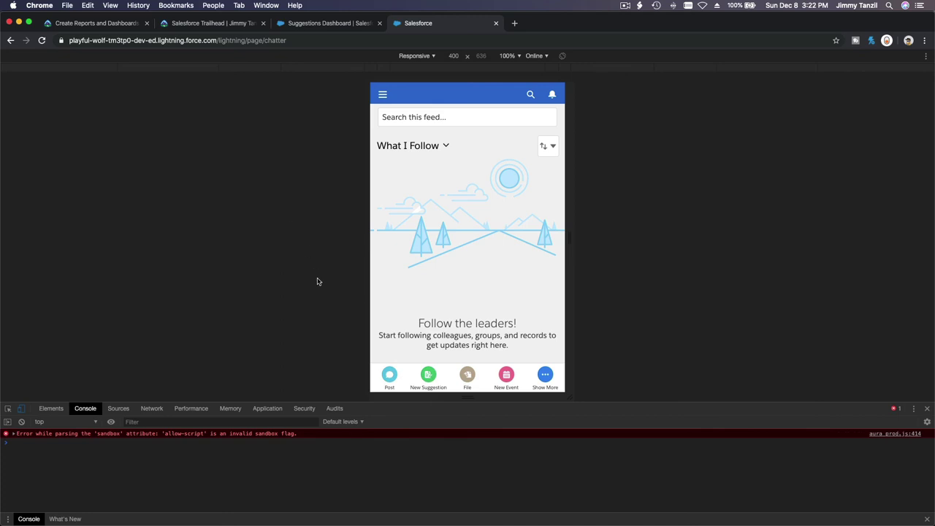
Step: Open the Suggestions Dashboard from the mobile app's Dashboards list
click(382, 94)
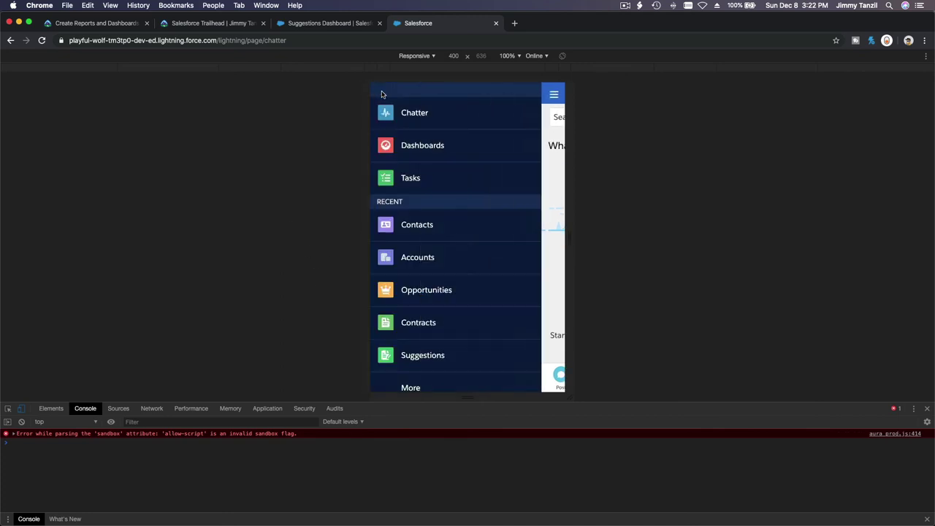
click(399, 149)
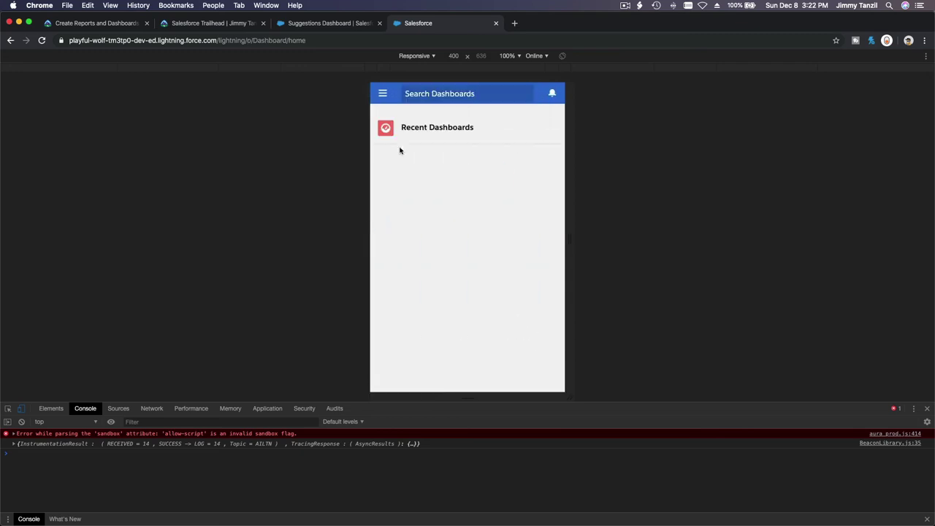
click(433, 165)
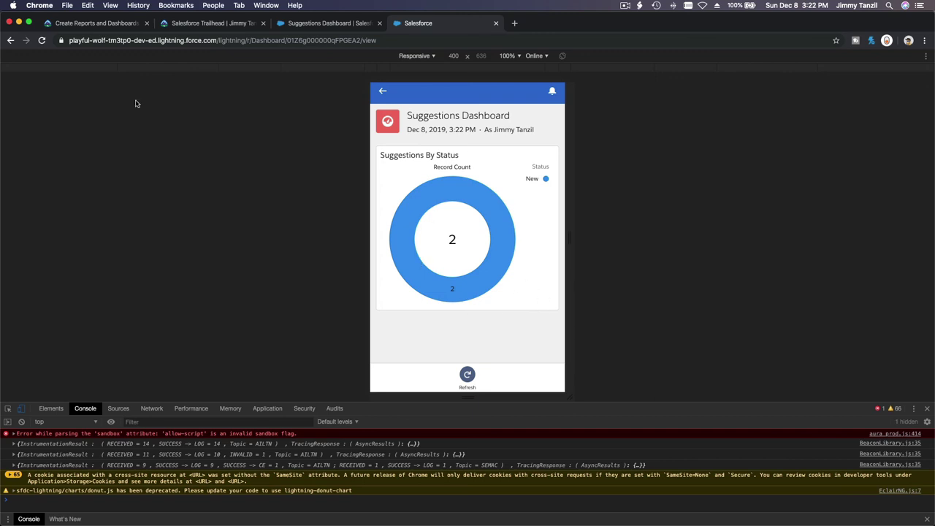
Step: Return to the Trailhead unit and verify the step for 100 points with the Admin Intermediate playground
click(85, 25)
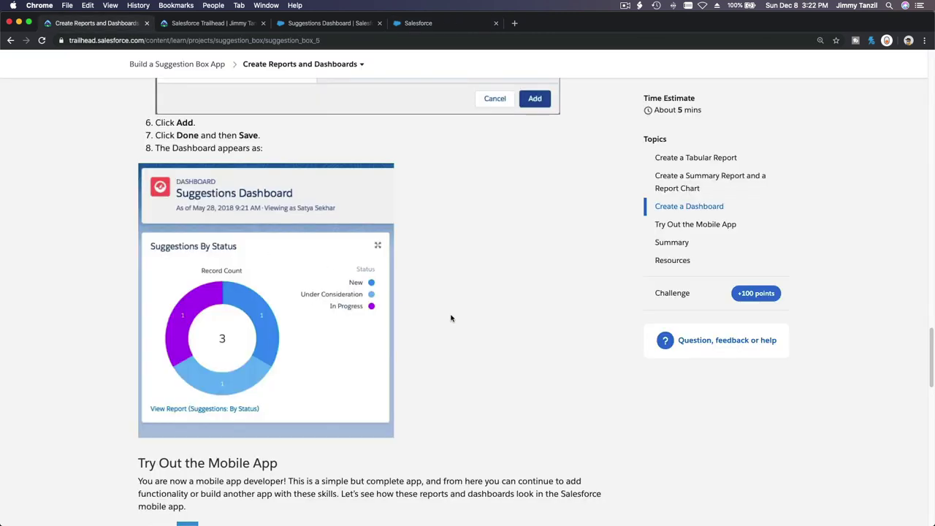
scroll(450, 318, down, 5)
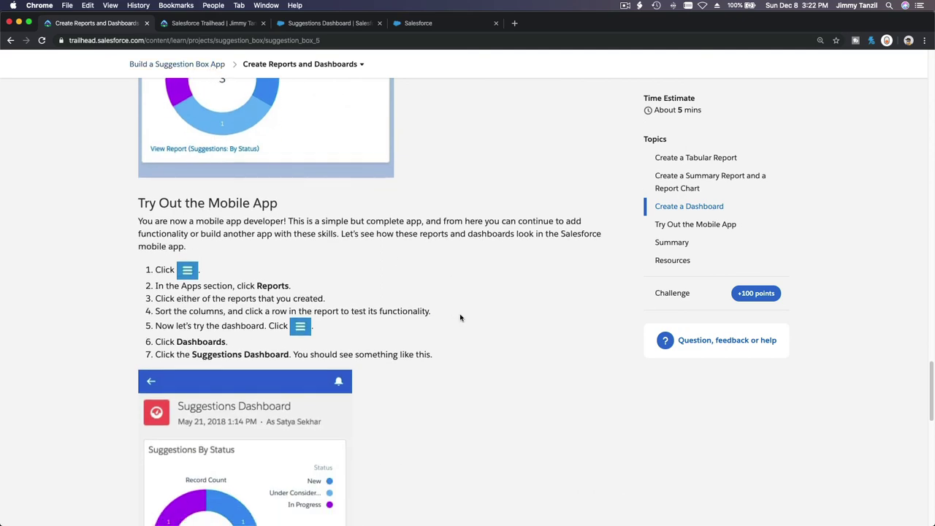
scroll(460, 318, down, 10)
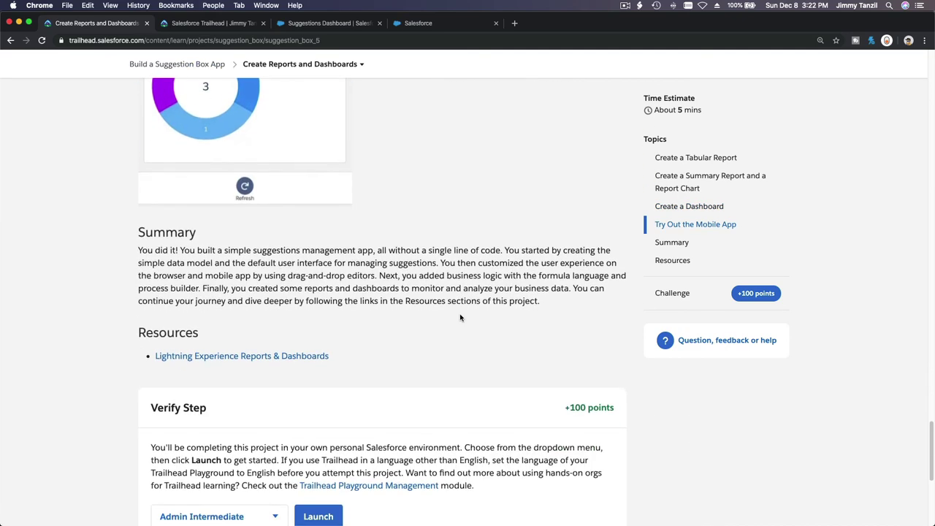
scroll(460, 318, down, 5)
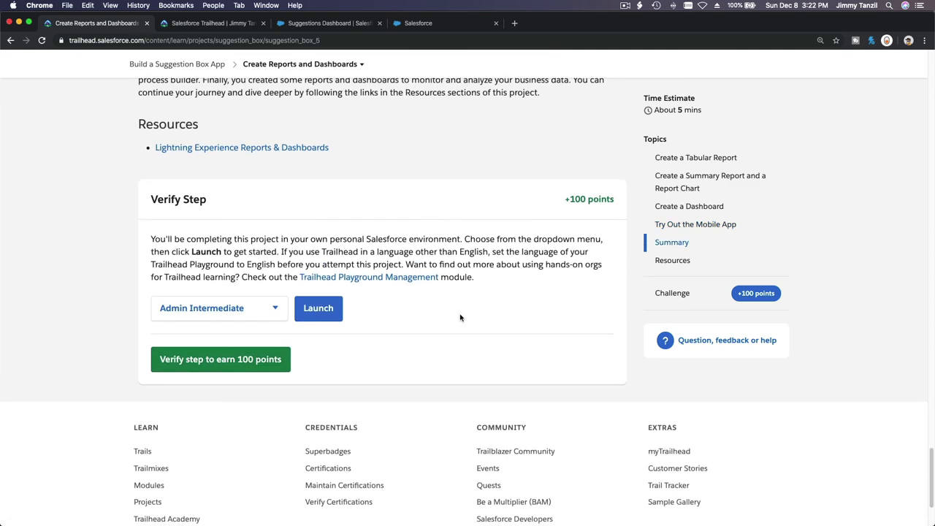
click(241, 359)
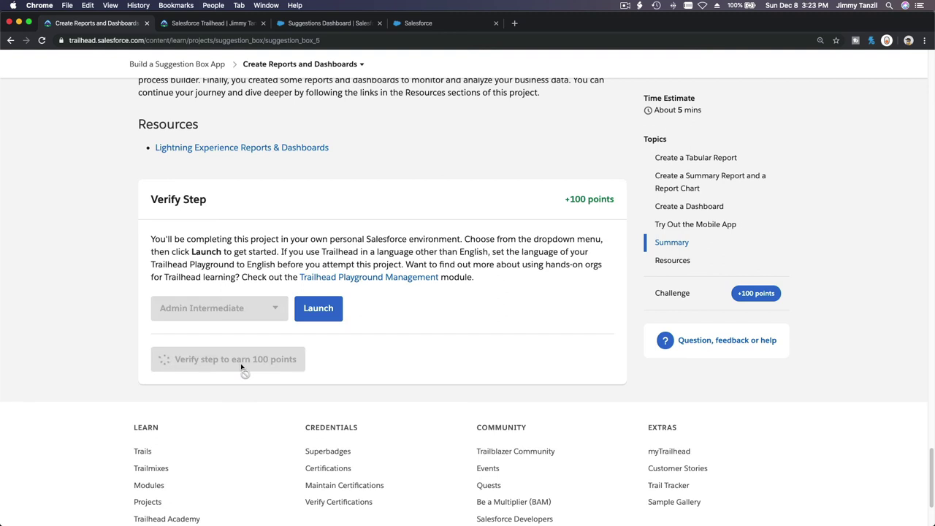